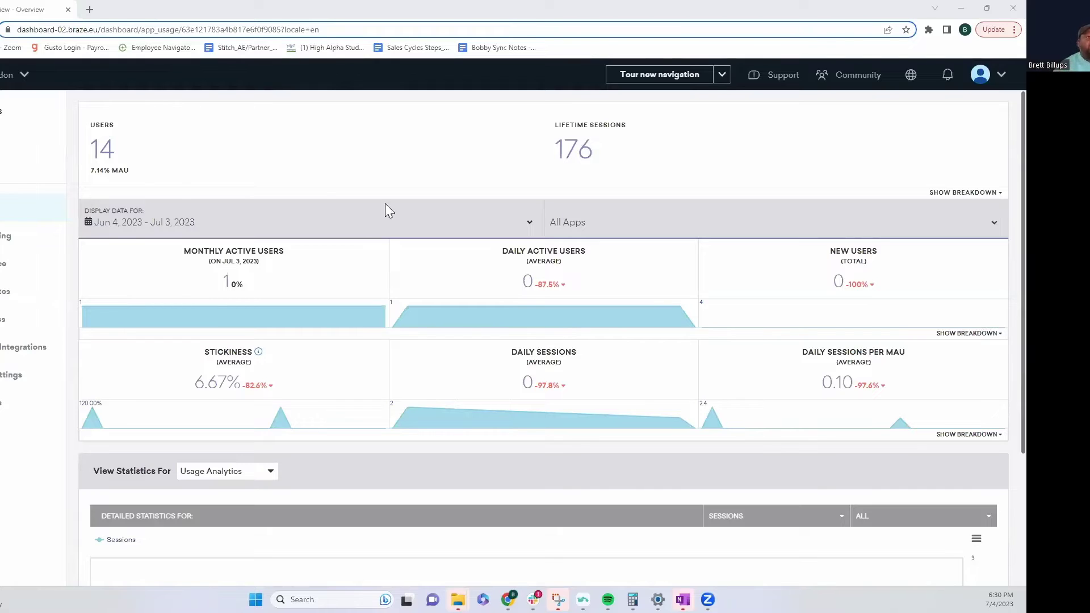
# Open the Campaigns list from the Messaging menu
pyautogui.scroll(-3, 423, 337)
pyautogui.scroll(3, 424, 334)
pyautogui.click(5, 241)
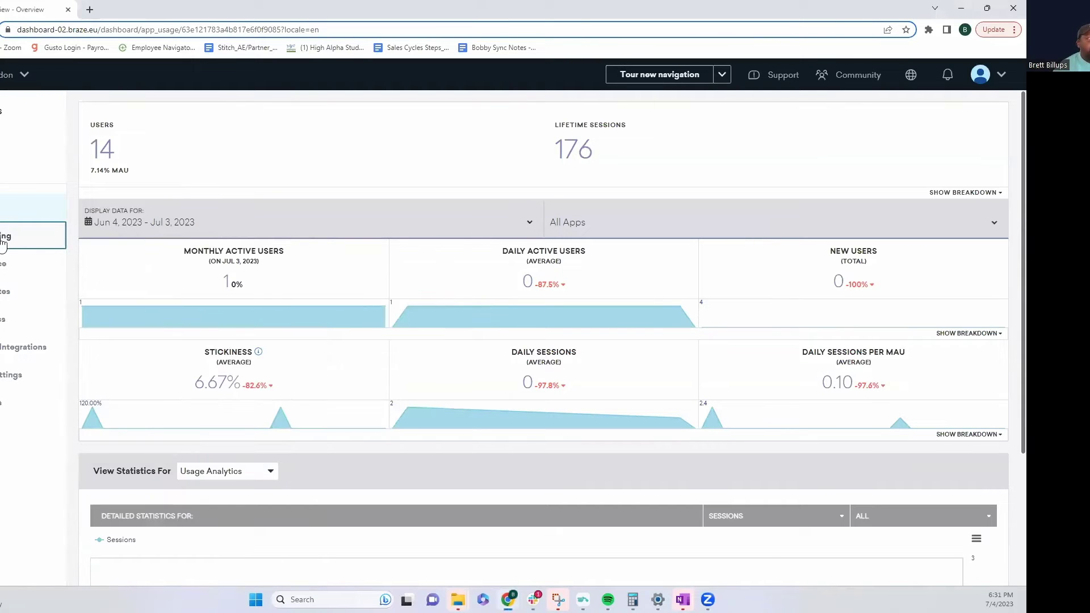
pyautogui.moveTo(2, 245)
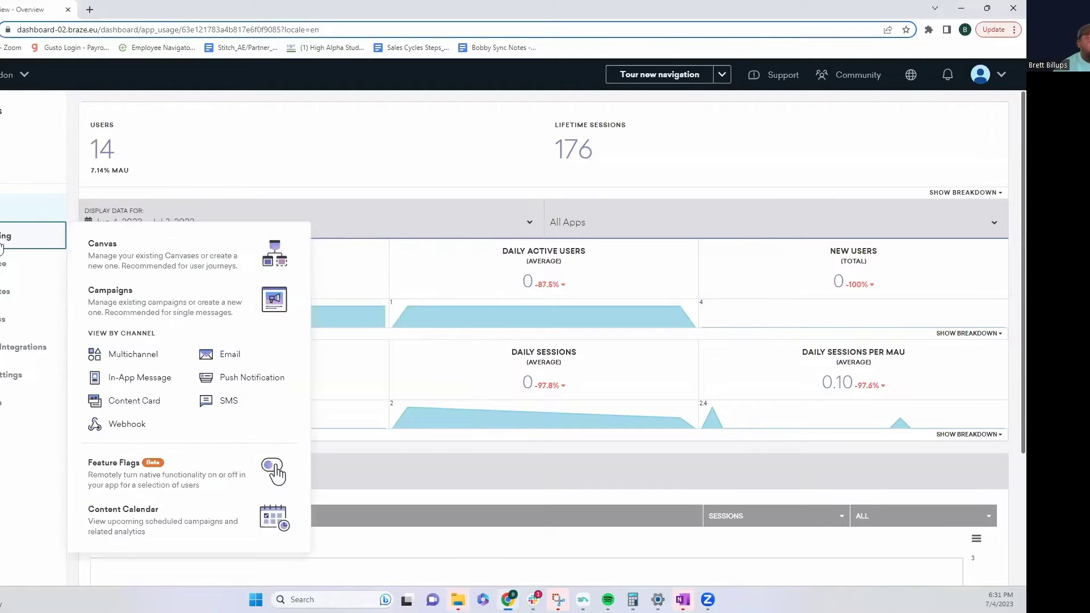
pyautogui.click(121, 306)
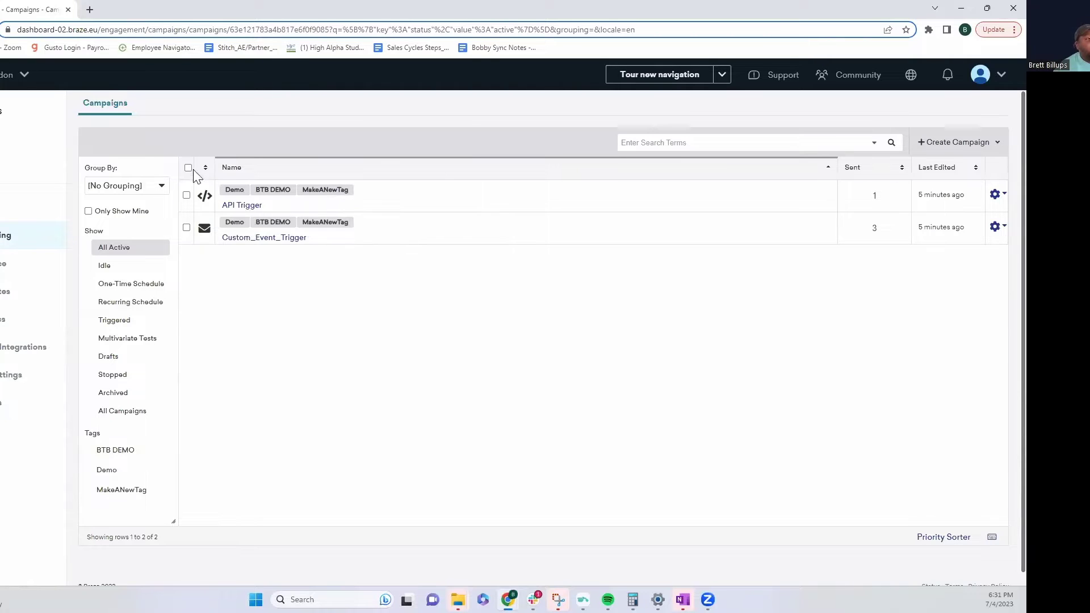
# Select API Trigger and Custom_Event_Trigger, begin tagging them 'sfasf', then cancel the new tag
pyautogui.click(186, 195)
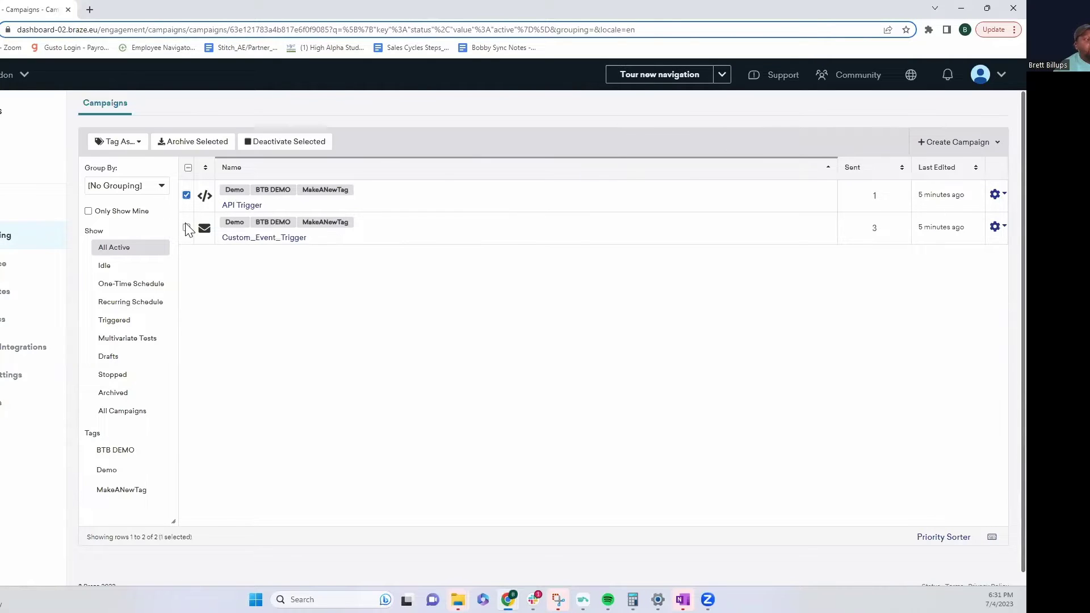
pyautogui.click(186, 228)
pyautogui.click(128, 143)
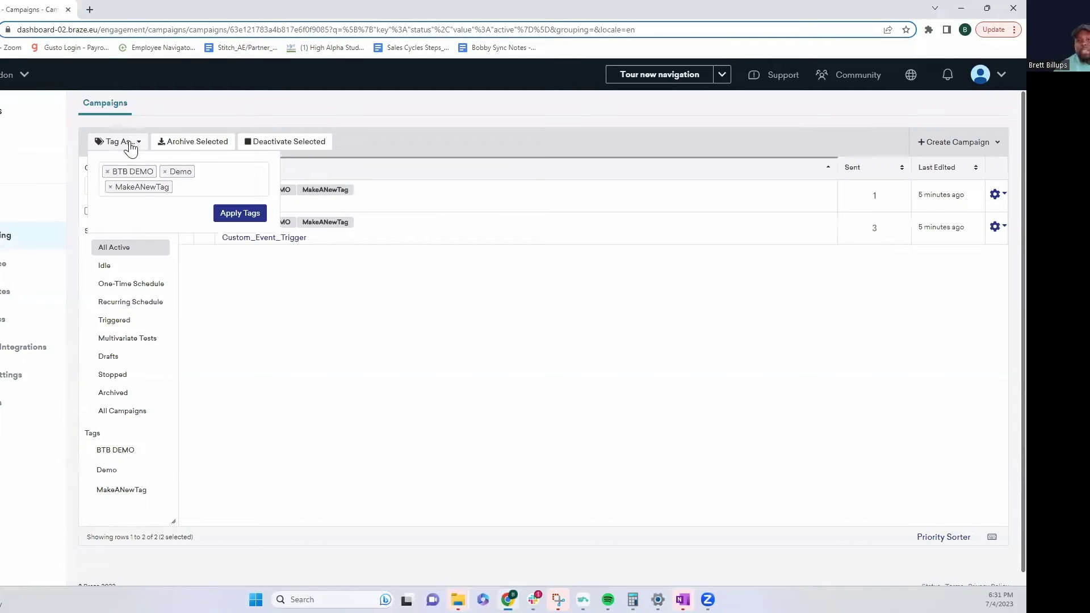
pyautogui.click(206, 187)
pyautogui.write('sfasf')
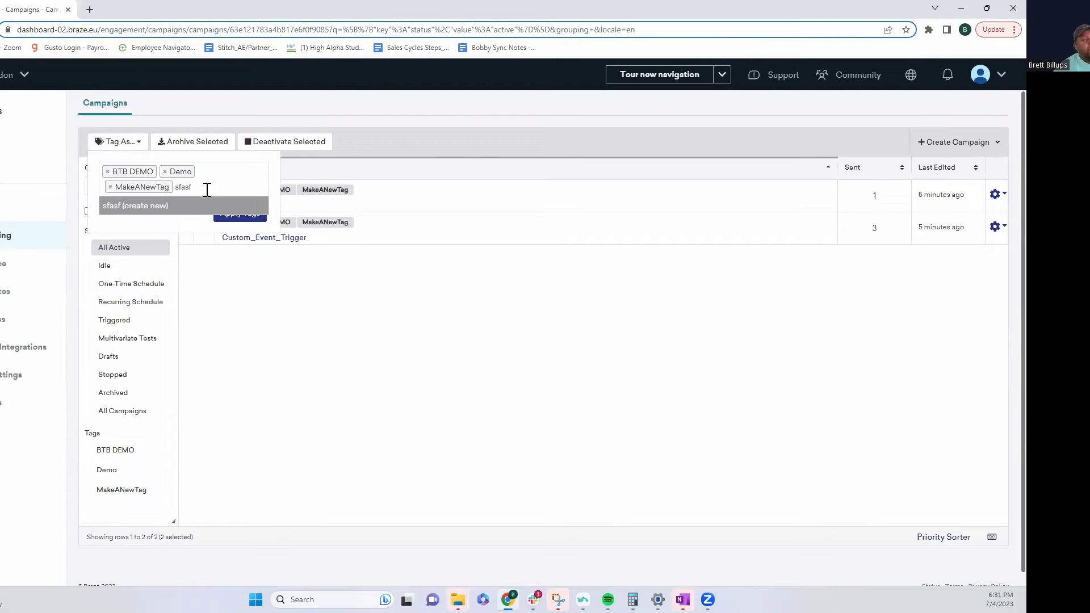
pyautogui.click(140, 209)
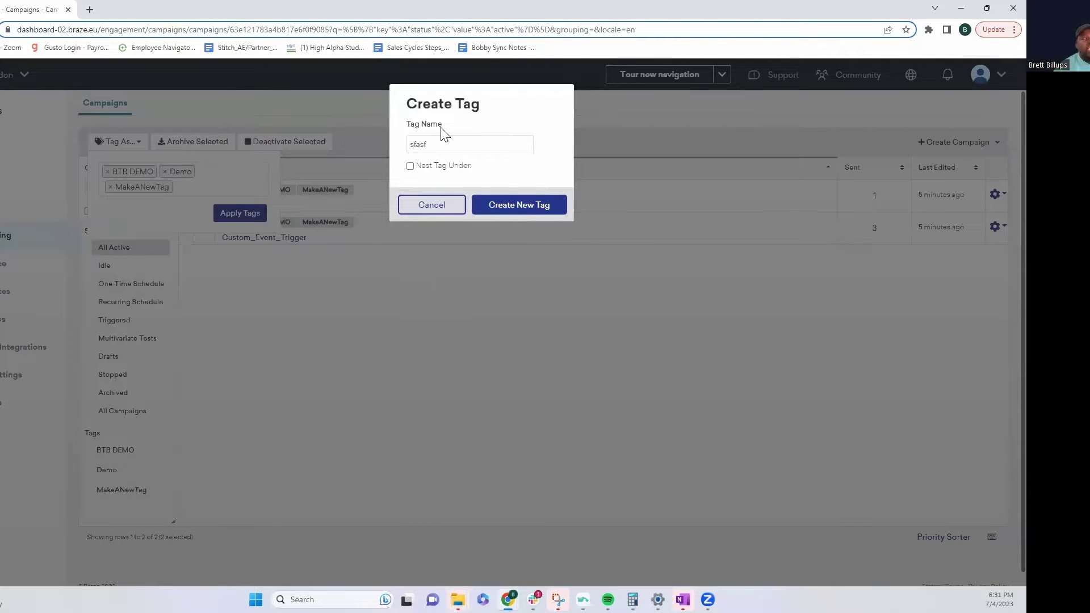
pyautogui.click(448, 203)
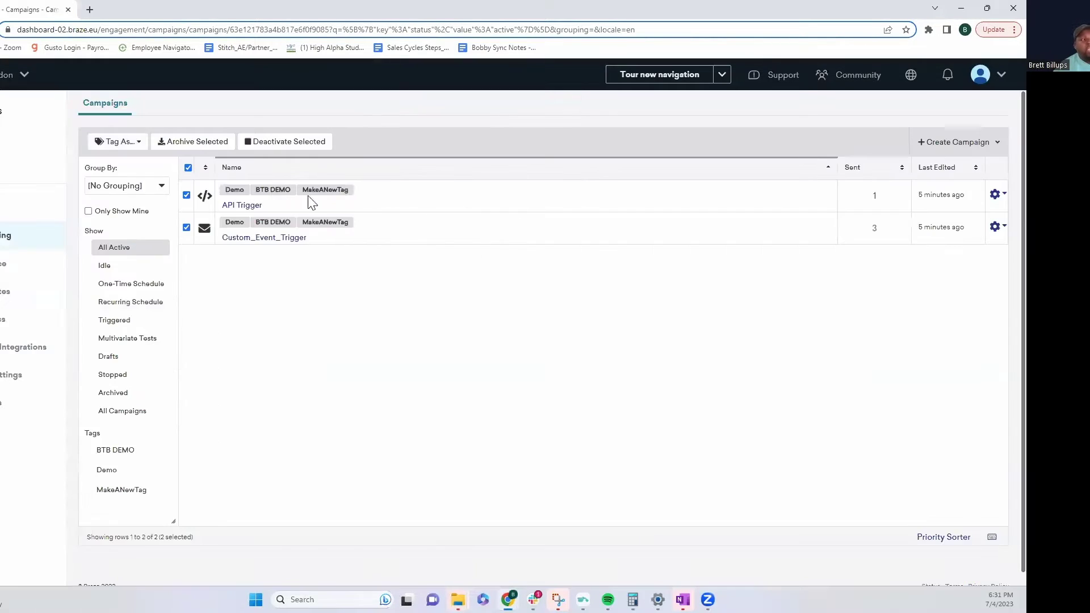
pyautogui.moveTo(17, 375)
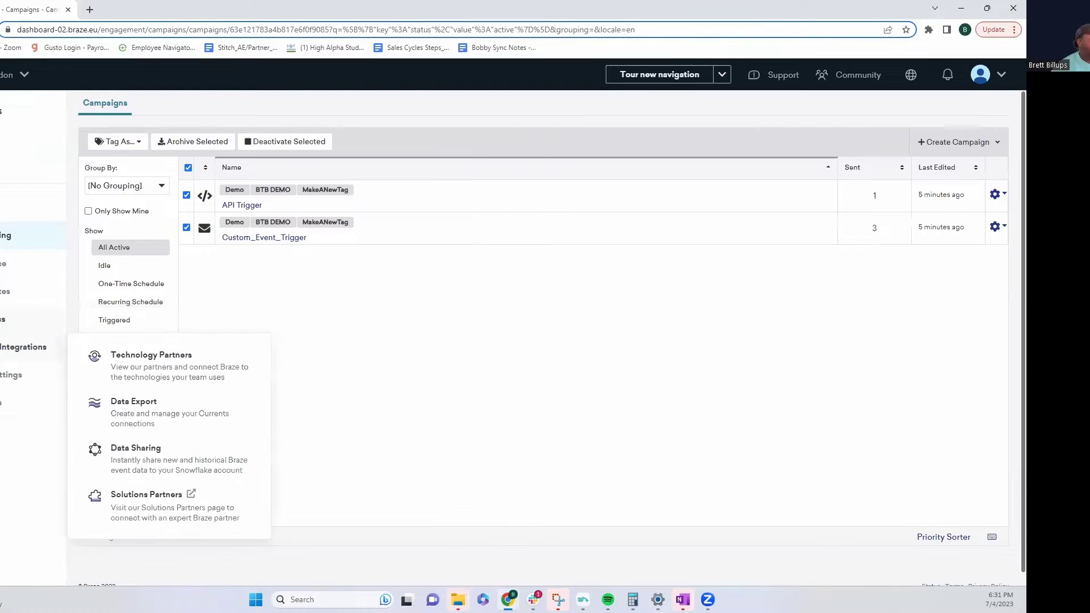
# Open Analytics > Report Builder, which shows an empty Reports list, and view new-report options
pyautogui.moveTo(31, 319)
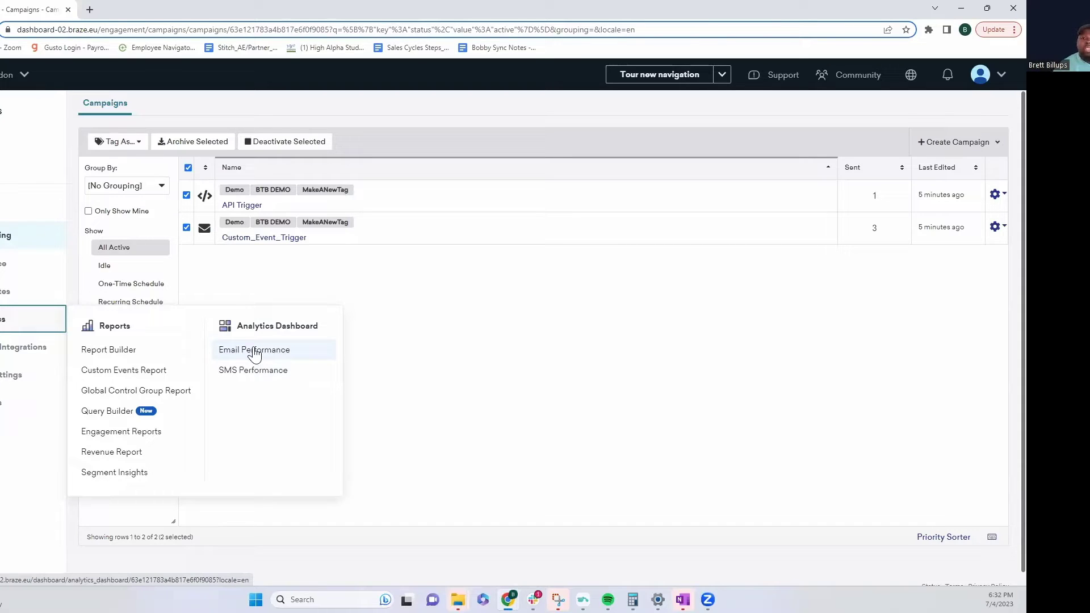
pyautogui.click(109, 350)
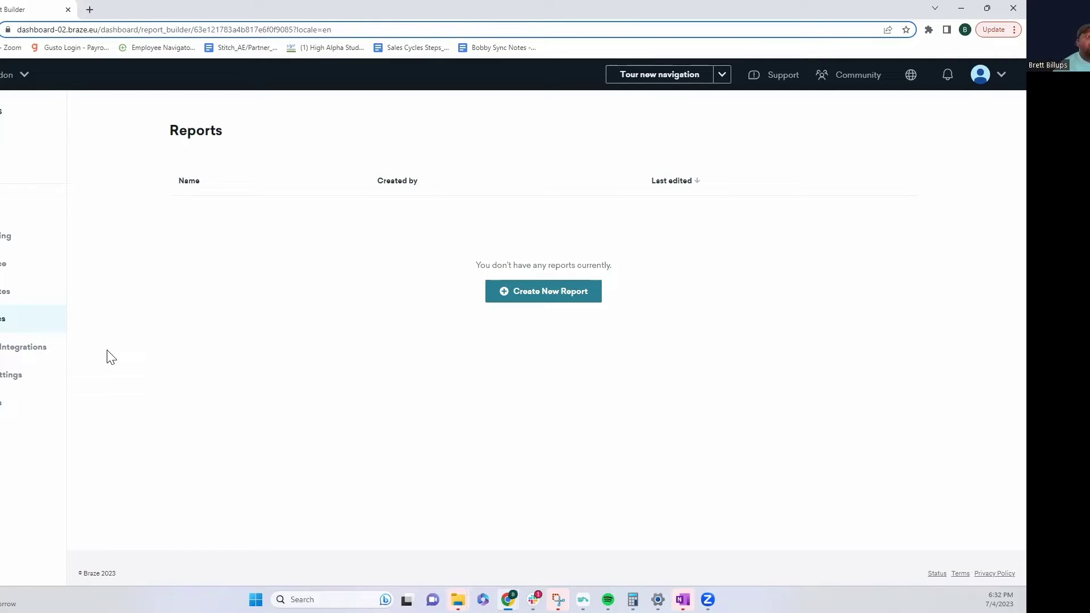
pyautogui.click(523, 299)
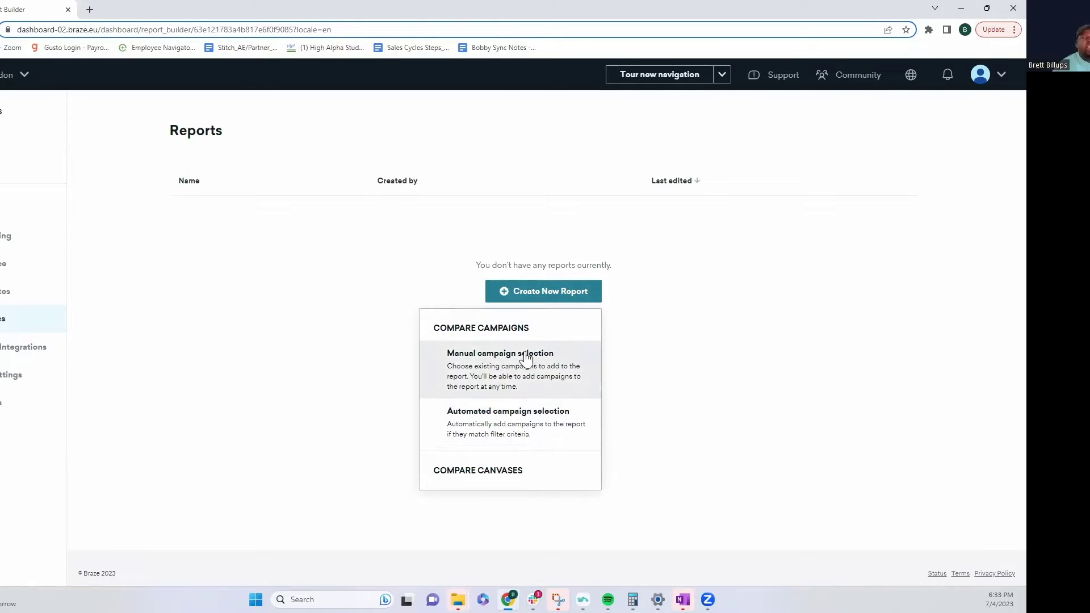
# Start an automated campaign selection report with Last Sent beginning January 1, 2023
pyautogui.click(516, 431)
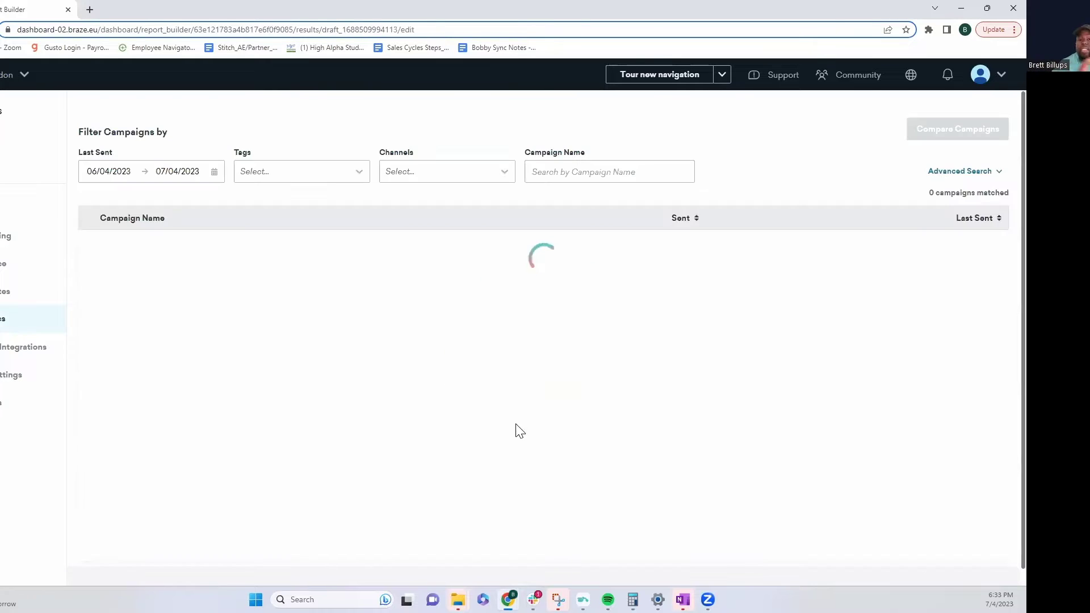
pyautogui.click(214, 171)
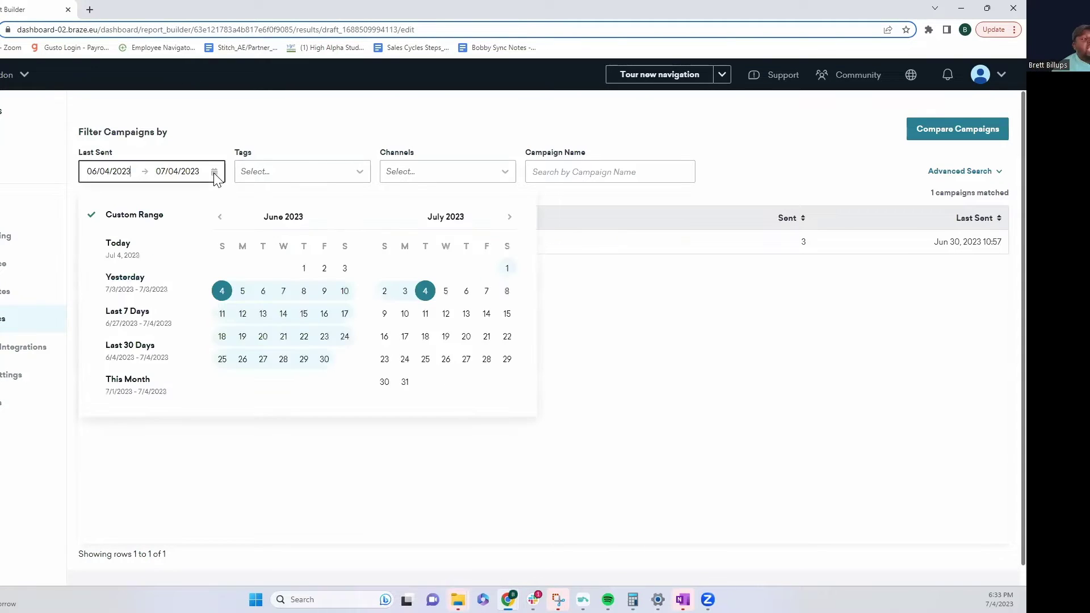
pyautogui.click(219, 217)
pyautogui.click(219, 216)
pyautogui.click(219, 217)
pyautogui.click(219, 217)
pyautogui.click(219, 217)
pyautogui.click(219, 217)
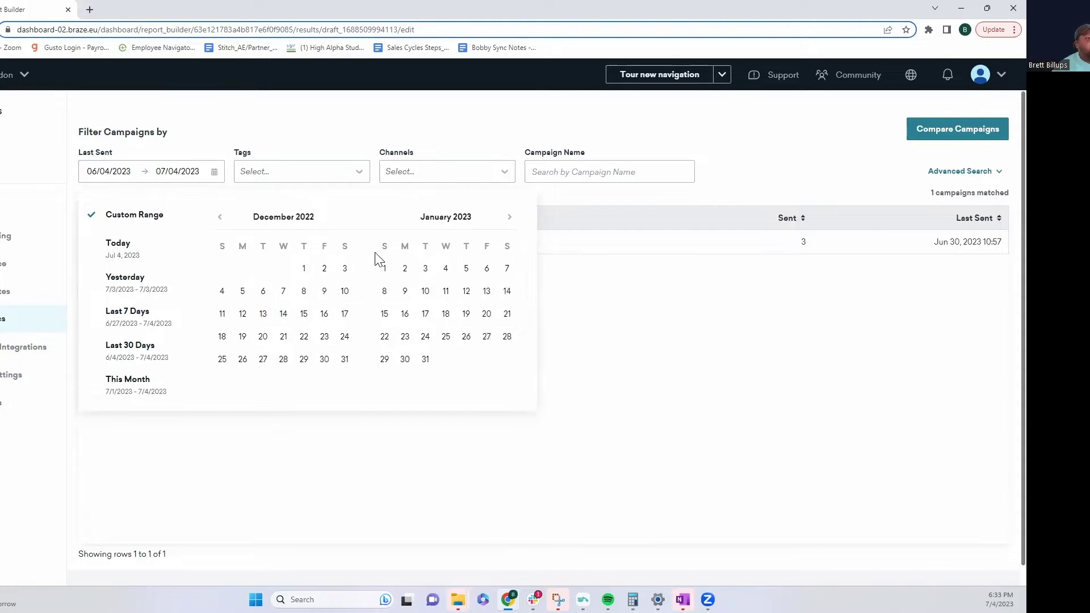
pyautogui.click(384, 268)
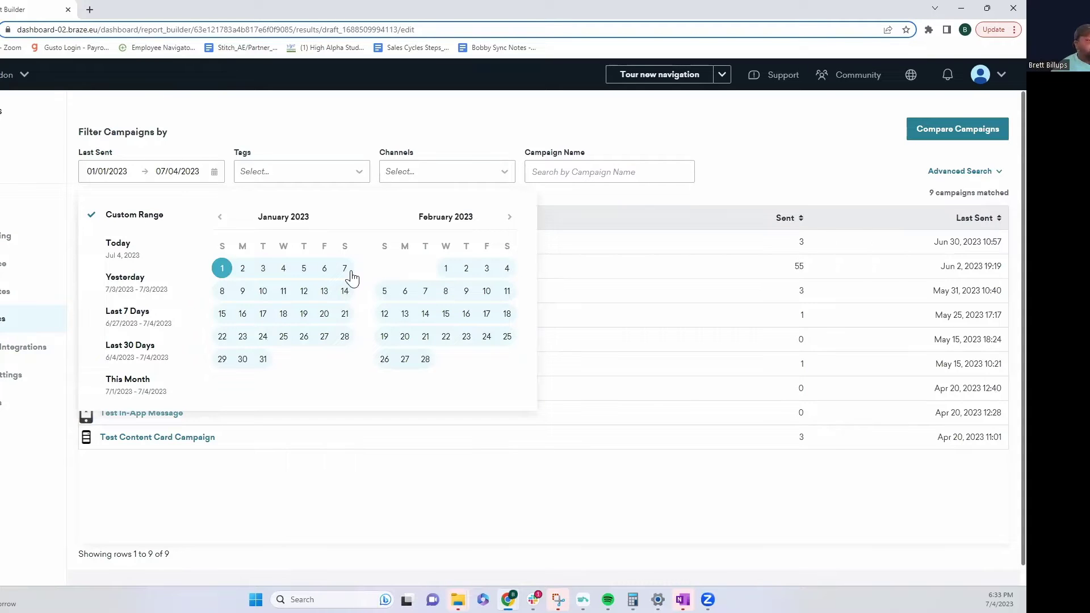
pyautogui.click(273, 499)
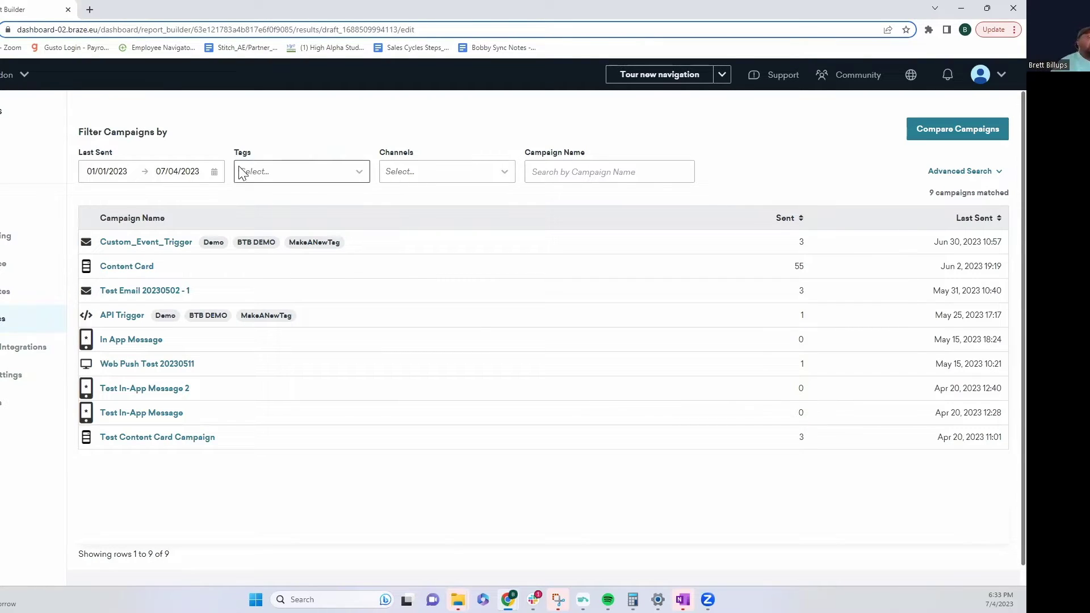
# Filter the report's campaigns to the BTB DEMO tag
pyautogui.click(348, 181)
pyautogui.click(304, 239)
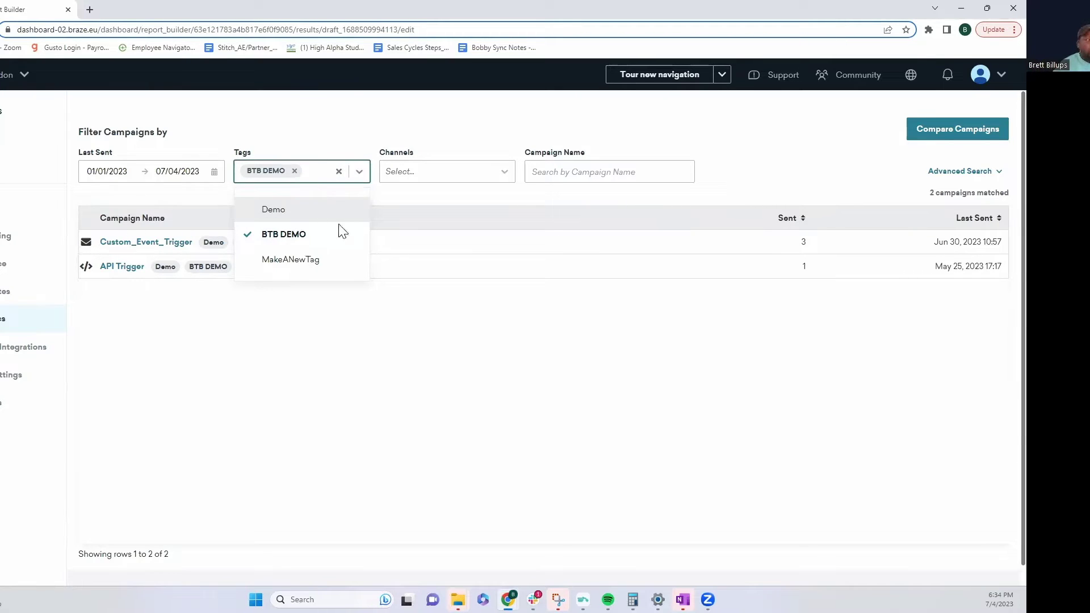
pyautogui.click(244, 369)
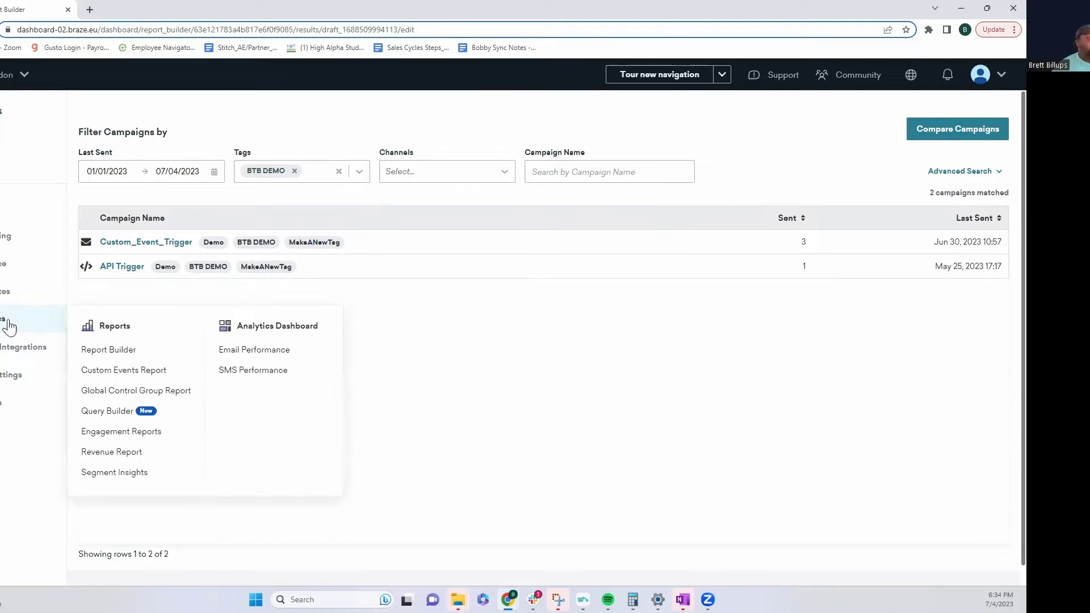
# Start a manual campaign selection report with Last Sent from January 1, 2023
pyautogui.click(134, 351)
pyautogui.click(548, 300)
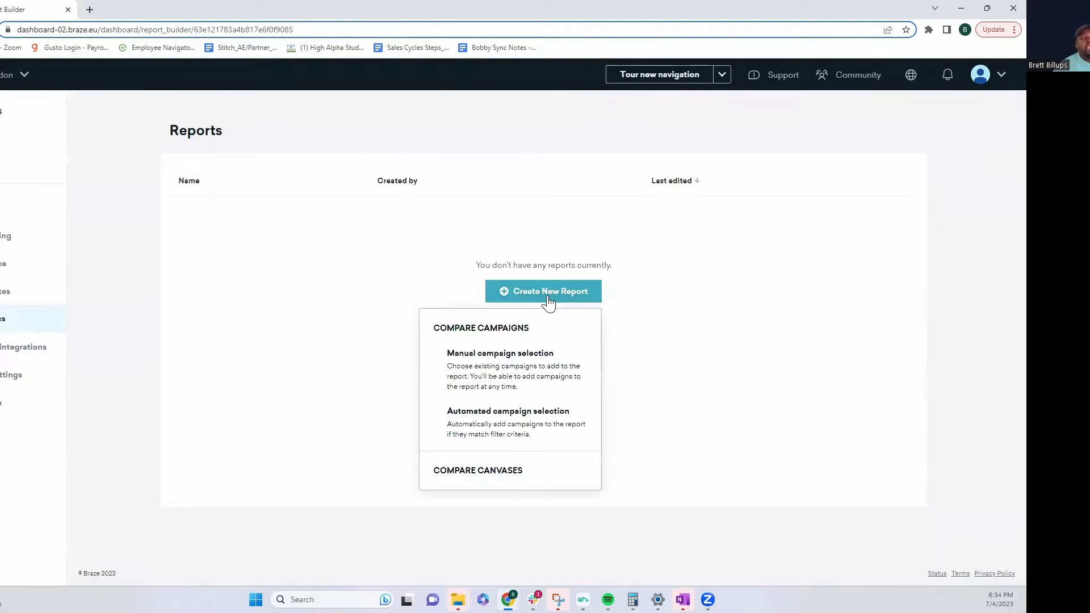
pyautogui.click(522, 369)
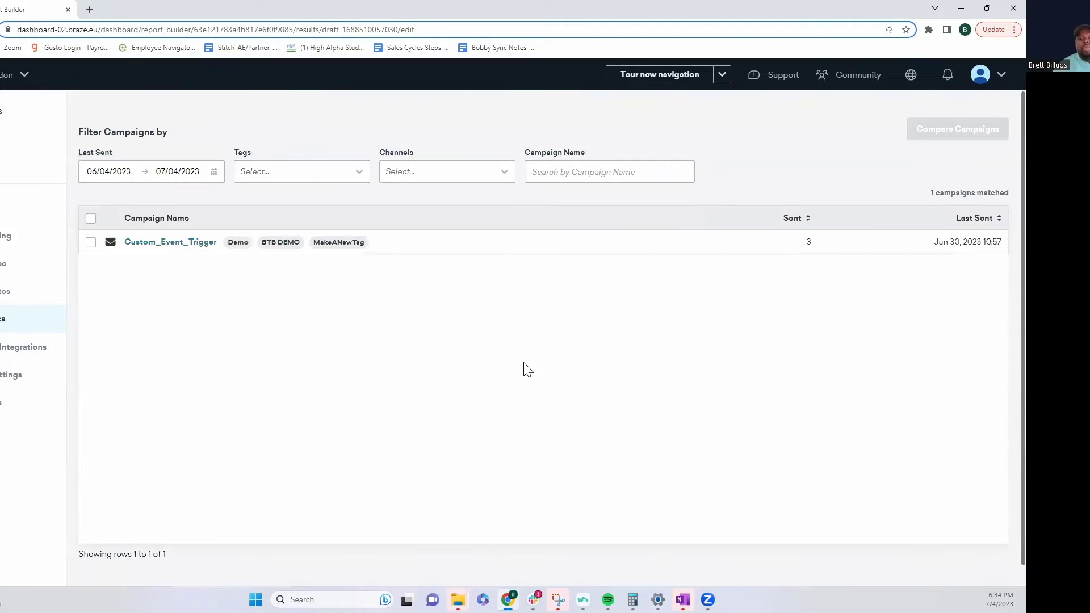
pyautogui.click(214, 171)
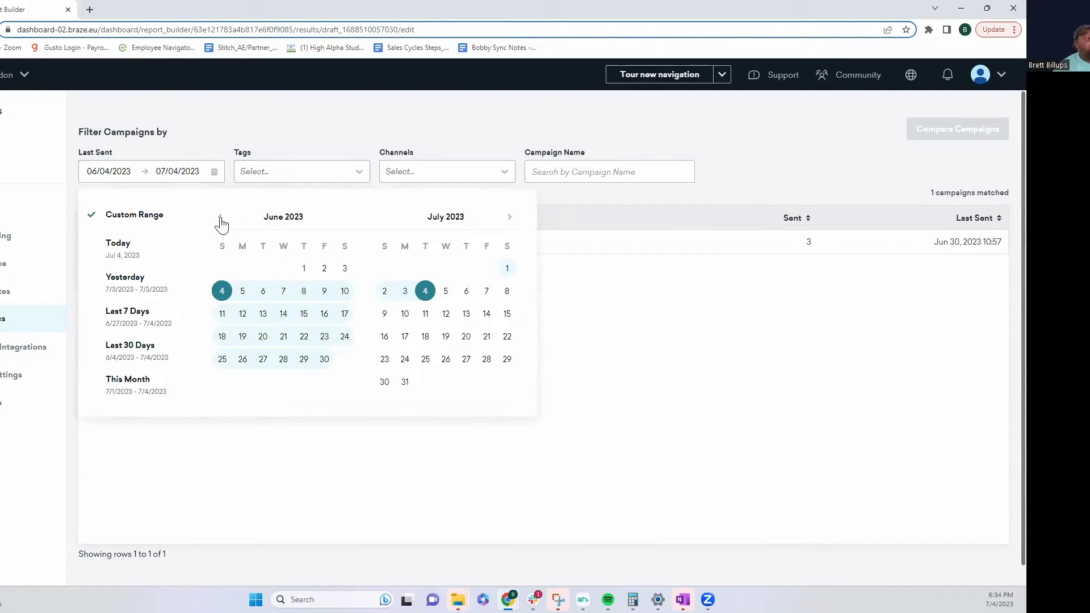
pyautogui.click(219, 217)
pyautogui.click(220, 217)
pyautogui.click(219, 220)
pyautogui.click(219, 221)
pyautogui.click(219, 221)
pyautogui.click(219, 220)
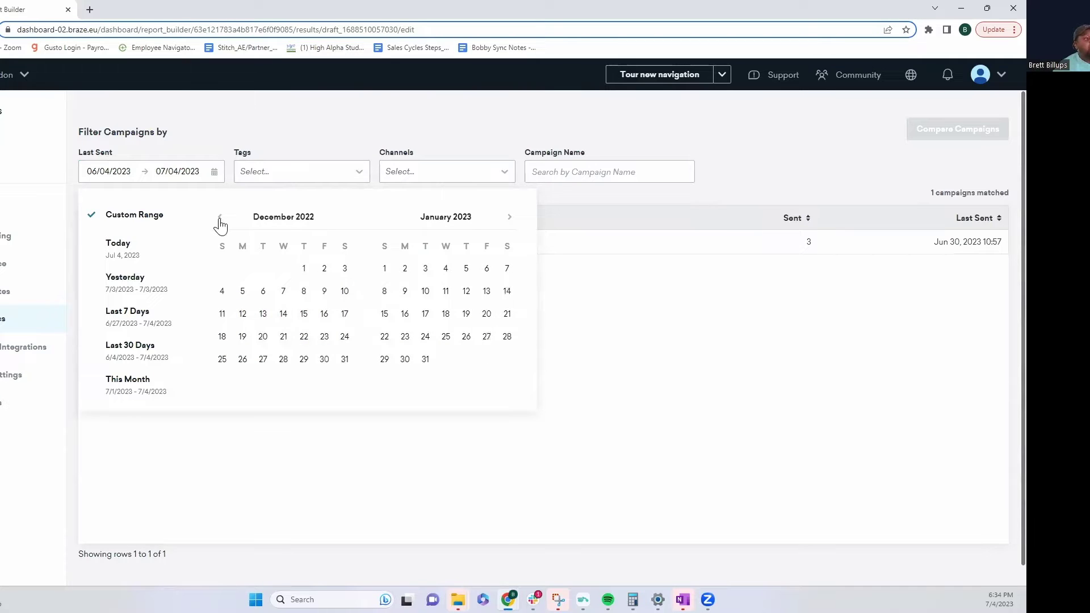
pyautogui.click(385, 270)
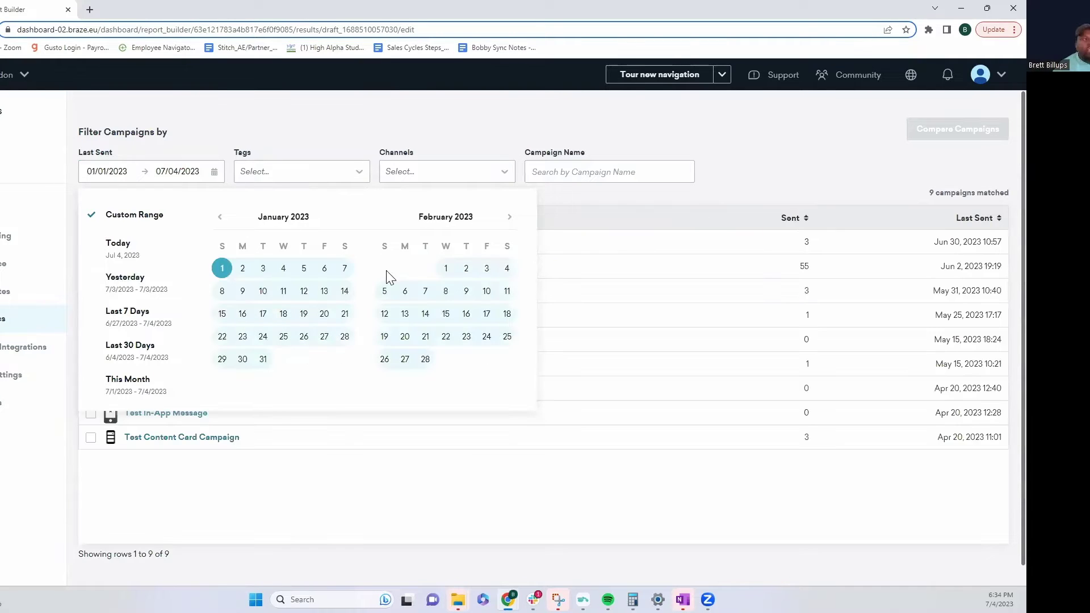
pyautogui.click(293, 494)
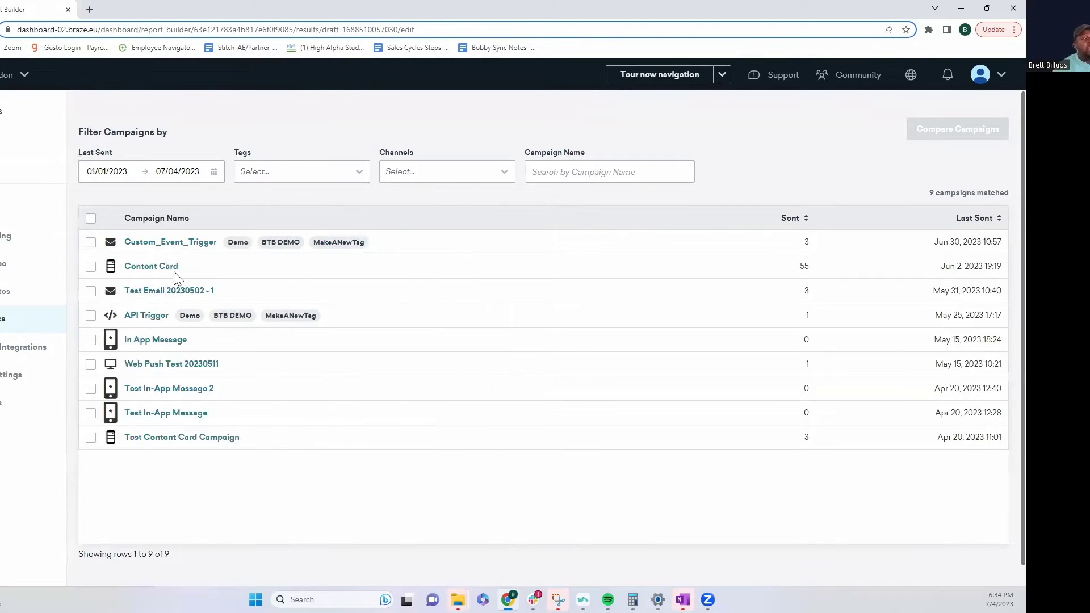
# Pick Custom_Event_Trigger, API Trigger, Content Card and Web Push Test 20230511, then compare them
pyautogui.click(91, 242)
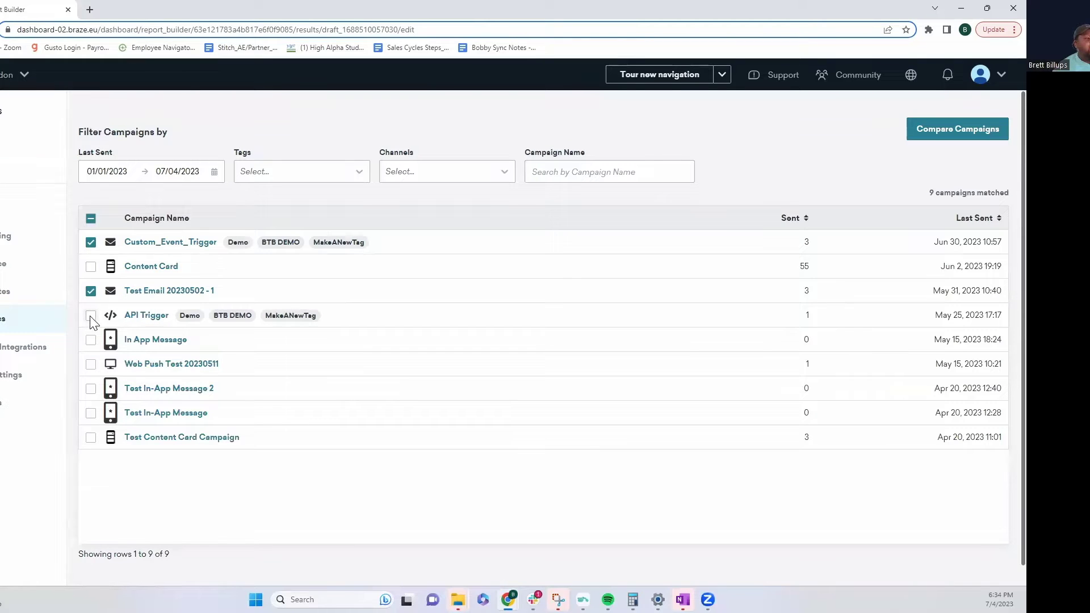
pyautogui.click(91, 315)
pyautogui.click(92, 266)
pyautogui.moveTo(34, 375)
pyautogui.click(91, 364)
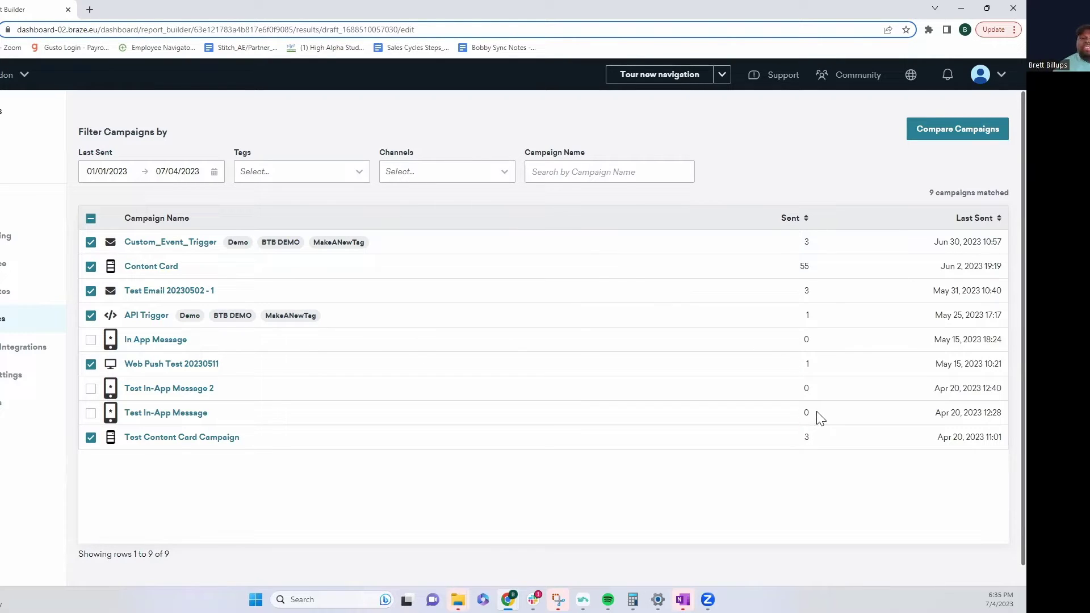
pyautogui.click(959, 134)
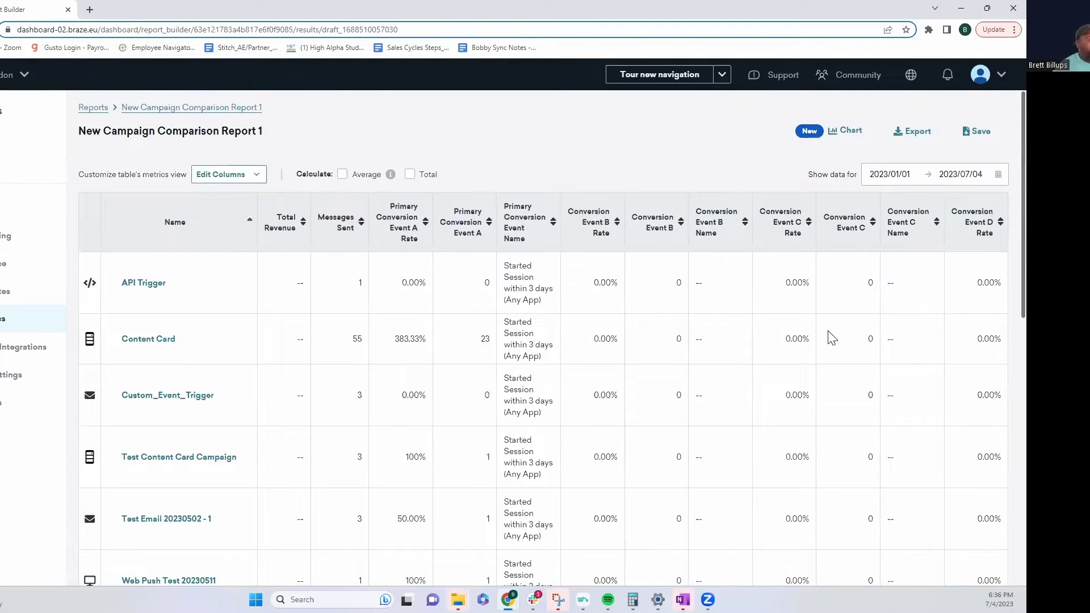
# Scroll across the comparison table's metrics and down to the Campaign Performance revenue chart
pyautogui.scroll(-2, 471, 524)
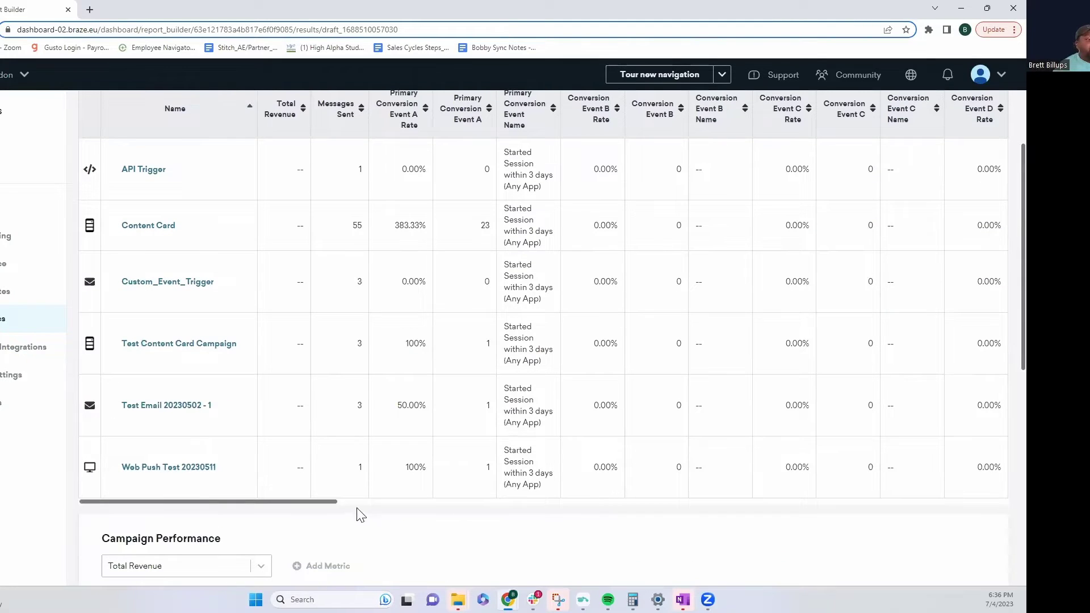
pyautogui.moveTo(331, 502)
pyautogui.mouseDown()
pyautogui.moveTo(361, 503)
pyautogui.moveTo(333, 505)
pyautogui.mouseUp()
pyautogui.scroll(3, 437, 323)
pyautogui.scroll(-1, 437, 323)
pyautogui.moveTo(297, 567); pyautogui.dragTo(239, 557)
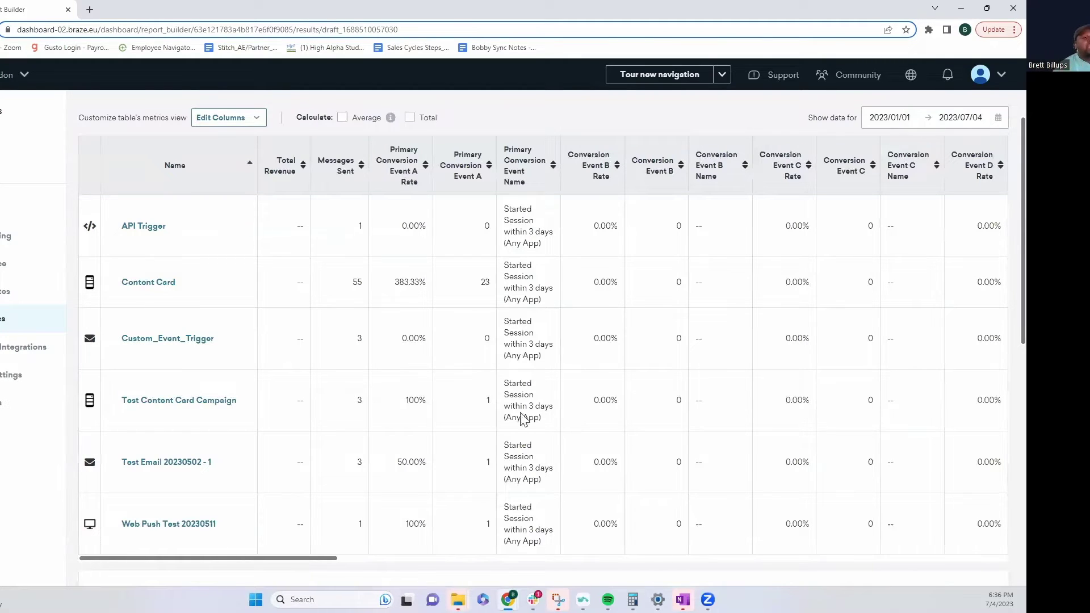
pyautogui.scroll(1, 511, 368)
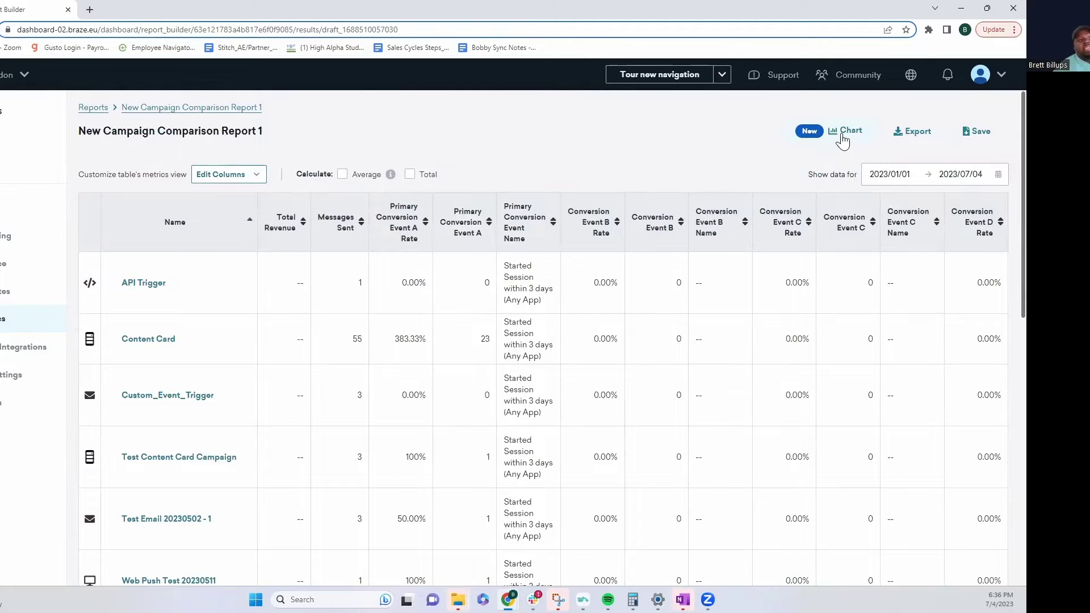
pyautogui.scroll(-1, 526, 318)
# Switch the Campaign Performance chart metric from Total Revenue to Messages Sent
pyautogui.scroll(-8, 526, 318)
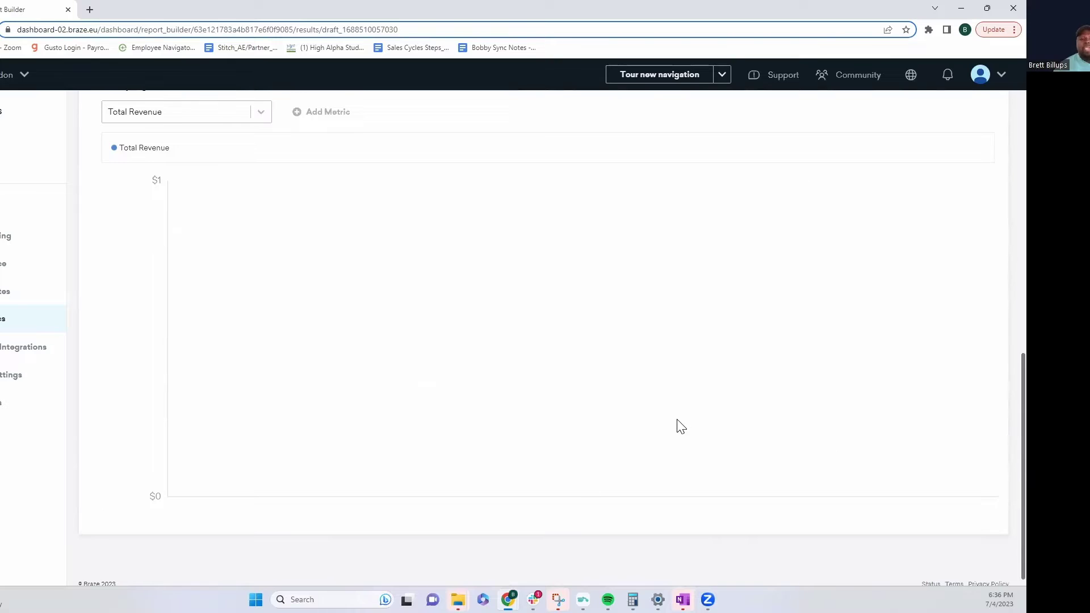
pyautogui.scroll(3, 669, 425)
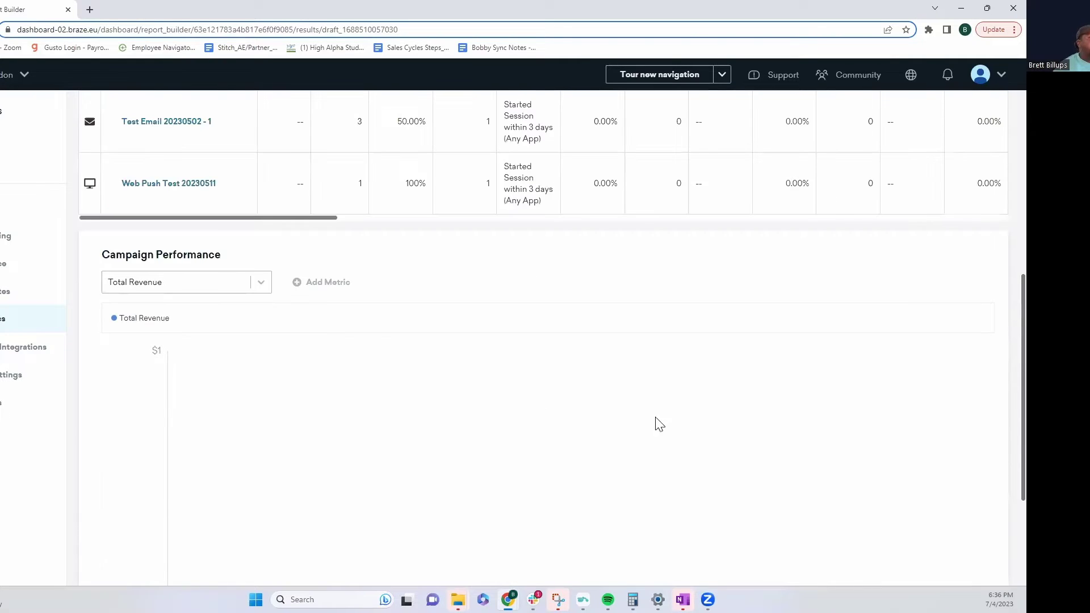
pyautogui.click(261, 284)
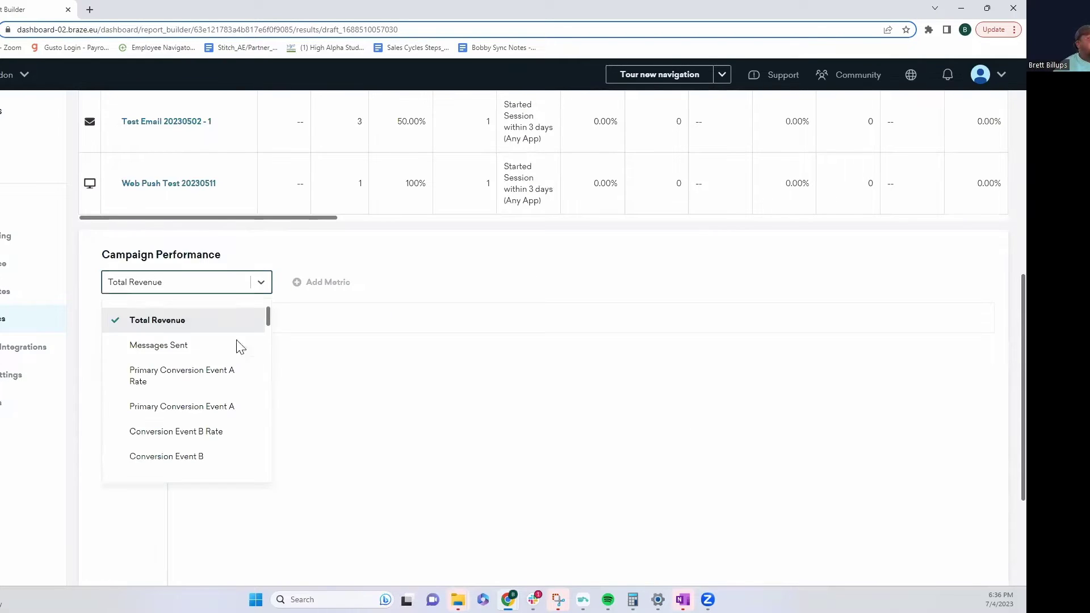
pyautogui.click(168, 347)
pyautogui.scroll(-3, 455, 348)
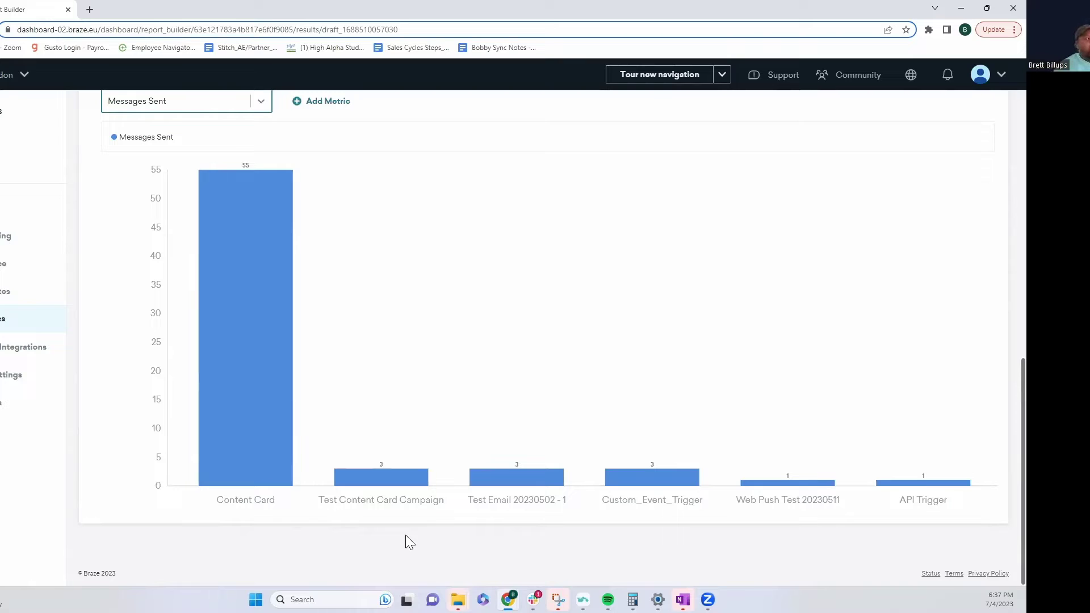
pyautogui.scroll(3, 284, 333)
pyautogui.scroll(-3, 295, 513)
pyautogui.scroll(5, 479, 467)
pyautogui.scroll(-2, 347, 428)
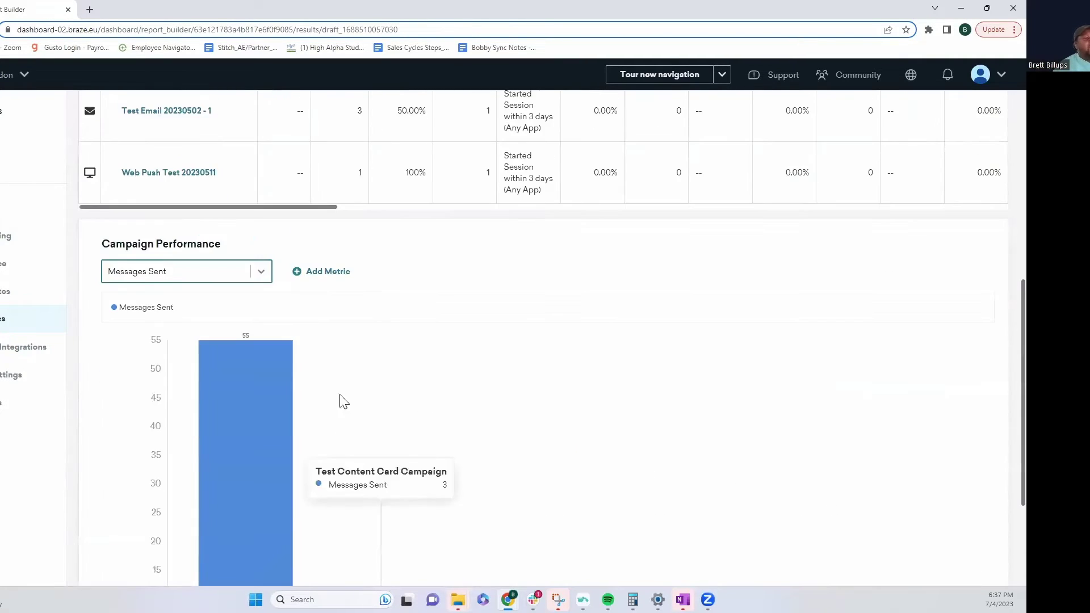
# Add Primary Conversion Event A as a second chart metric and save the report
pyautogui.click(299, 277)
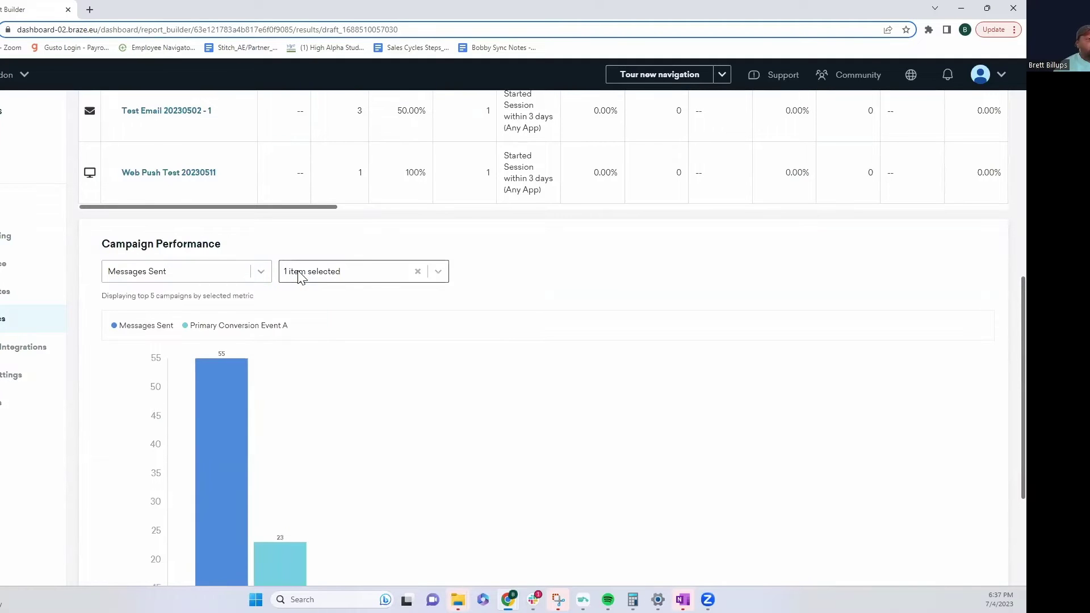
pyautogui.click(439, 273)
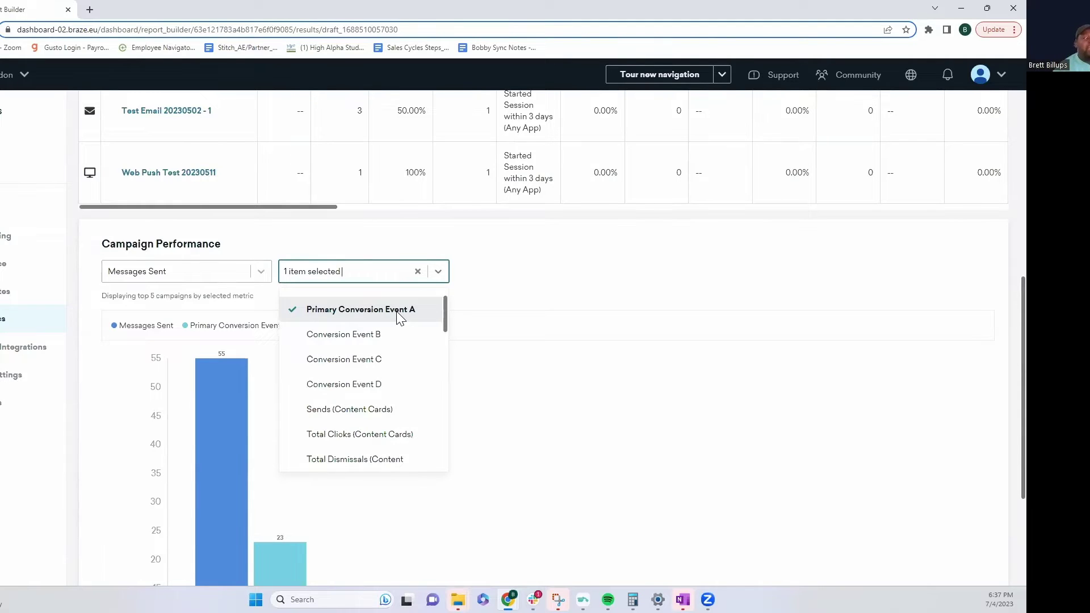
pyautogui.click(530, 326)
pyautogui.scroll(7, 540, 267)
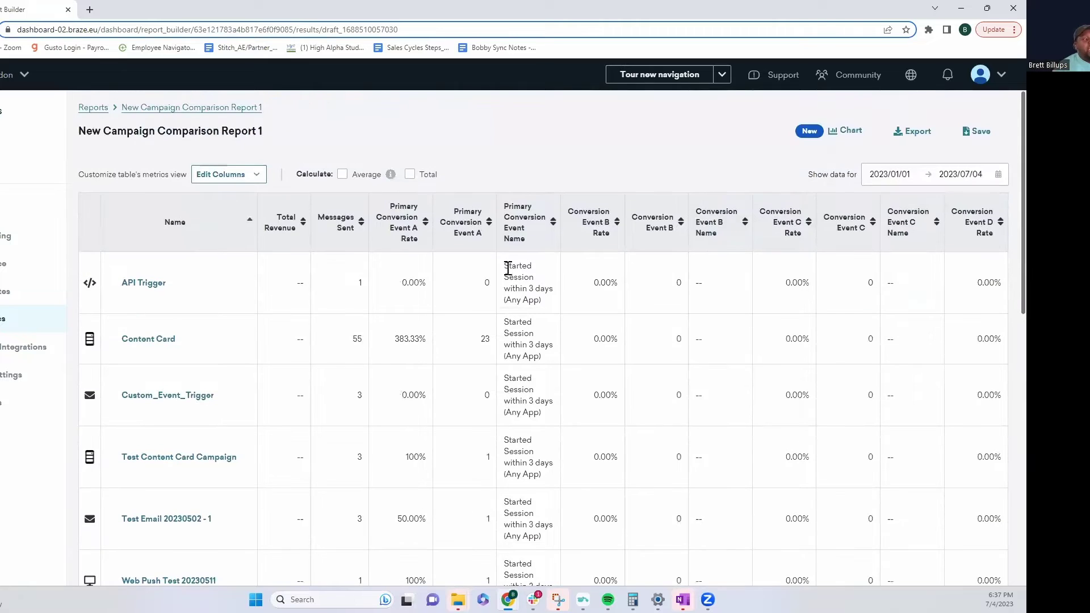
pyautogui.moveTo(505, 264); pyautogui.dragTo(550, 309)
pyautogui.scroll(-8, 553, 359)
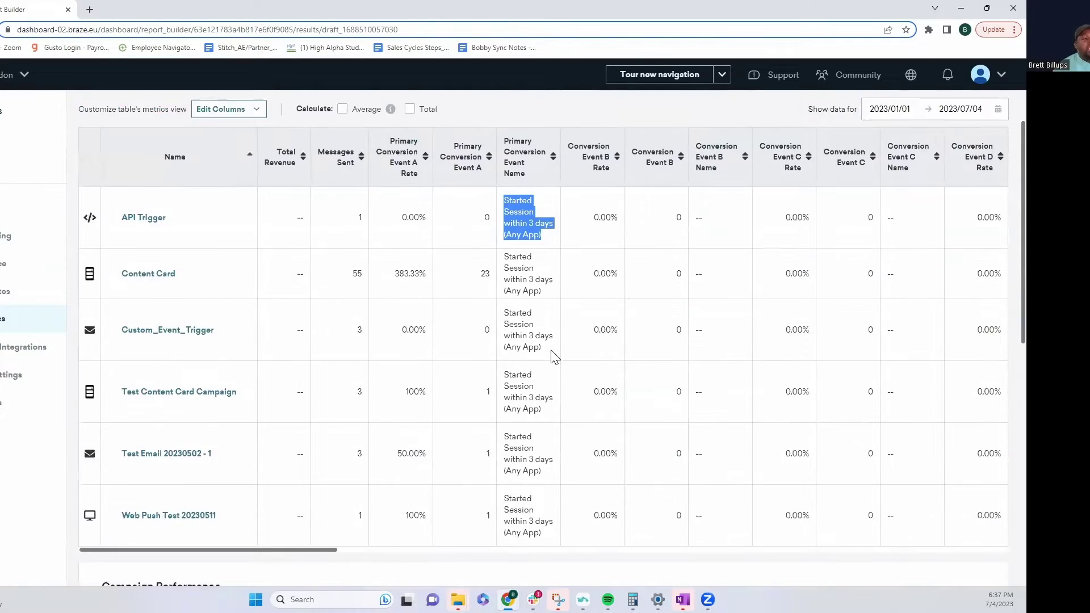
pyautogui.moveTo(230, 320)
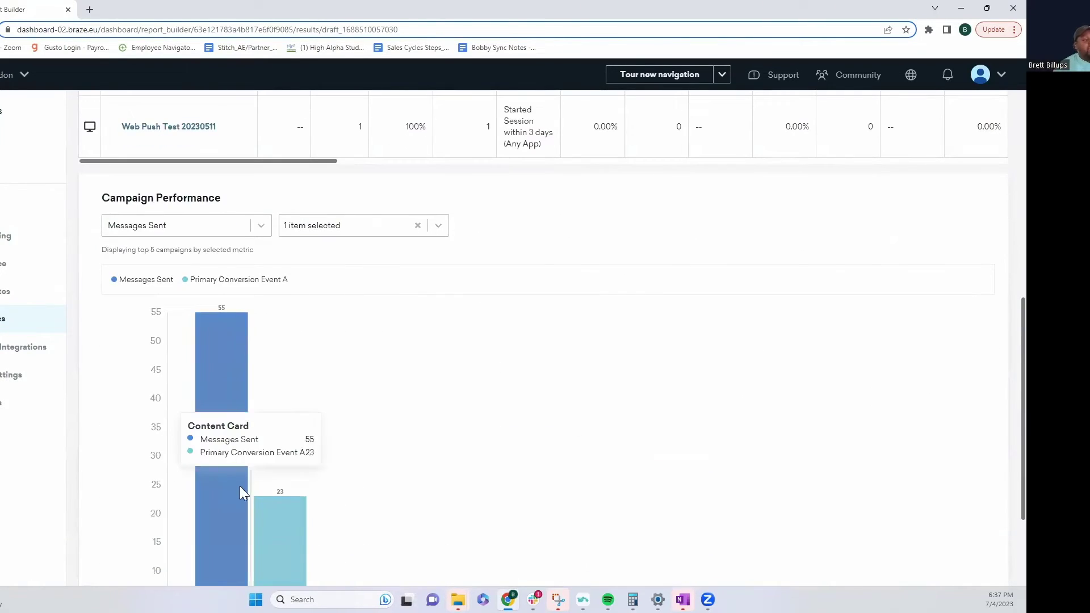
pyautogui.scroll(-2, 240, 485)
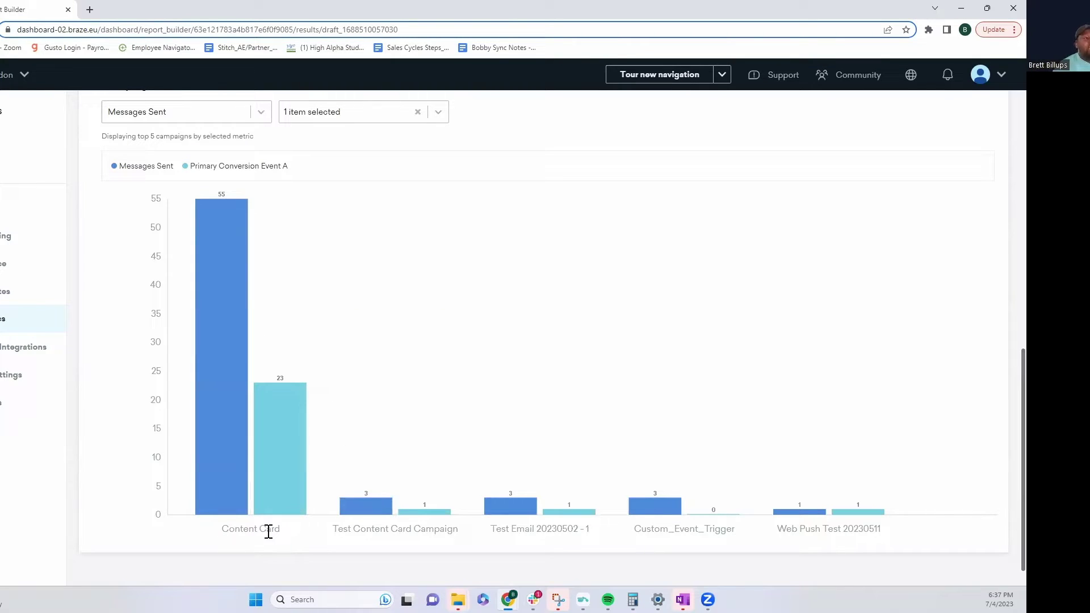
pyautogui.moveTo(290, 464)
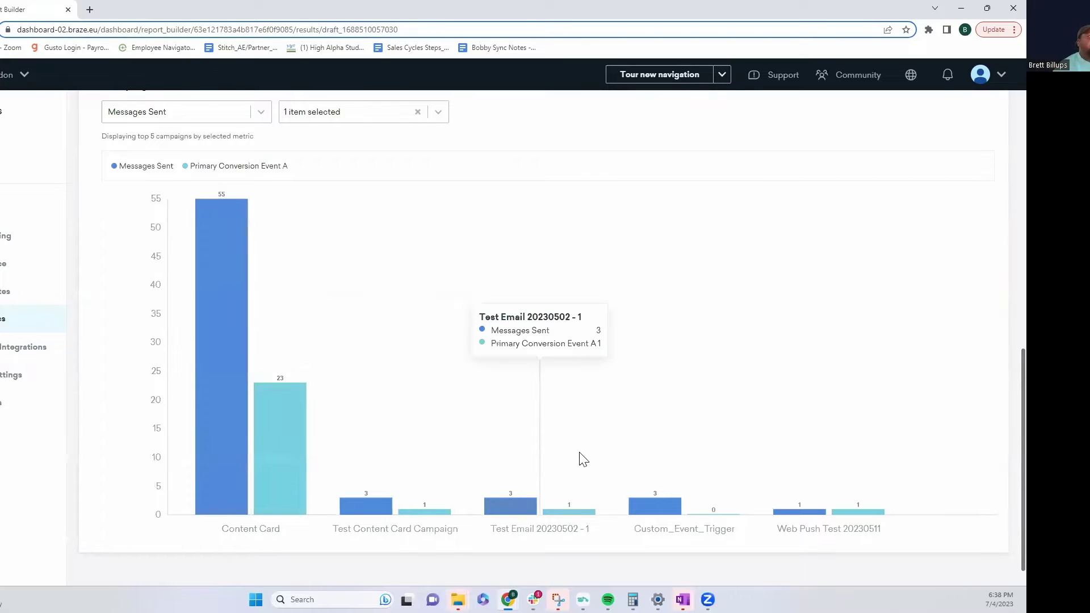
pyautogui.scroll(1, 632, 476)
pyautogui.scroll(1, 642, 472)
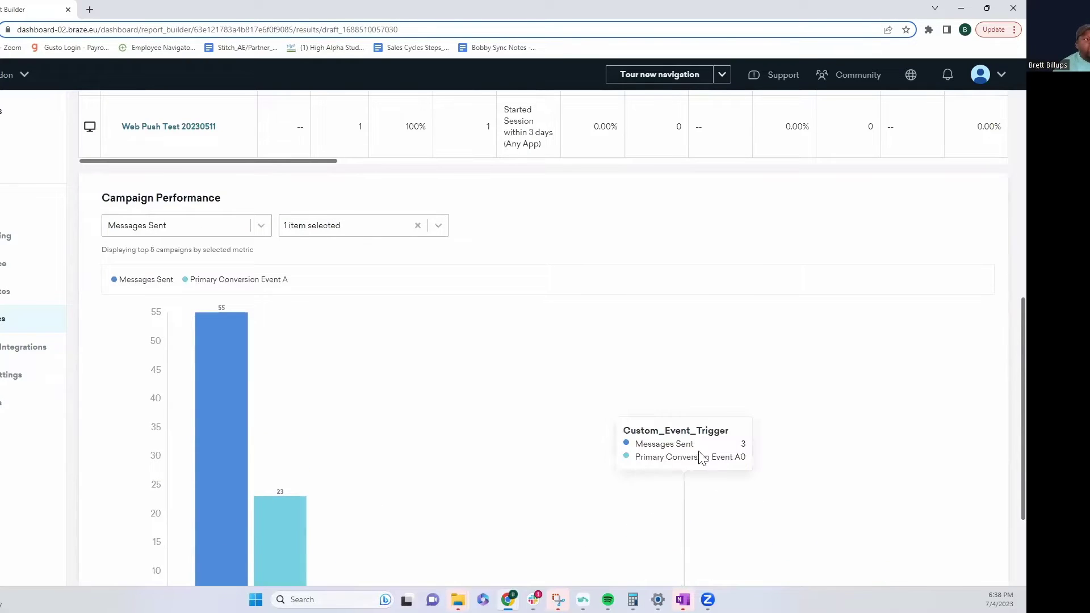
pyautogui.scroll(2, 586, 413)
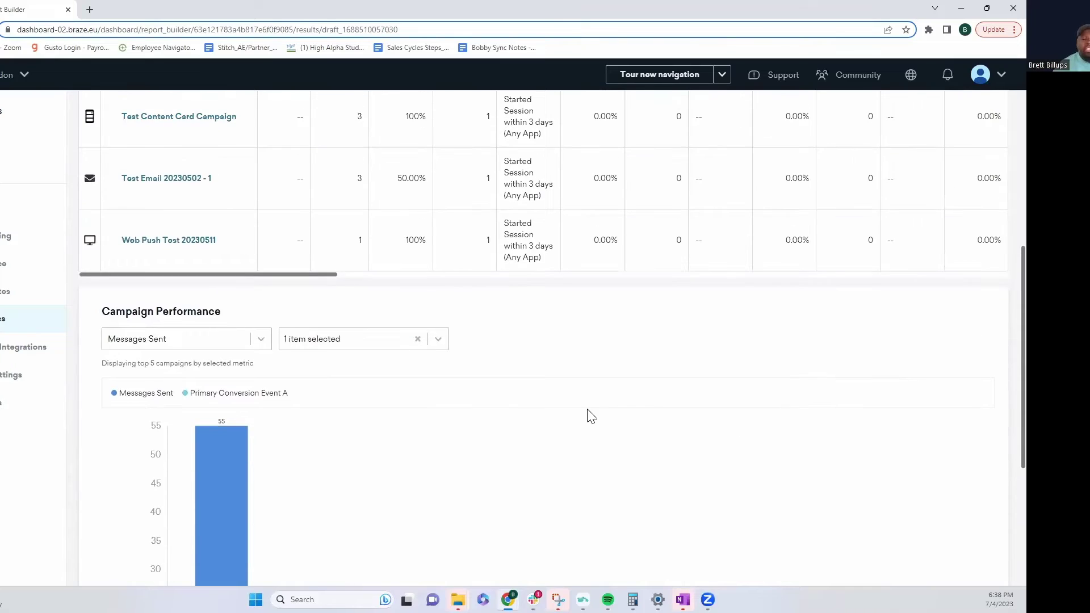
pyautogui.scroll(6, 812, 393)
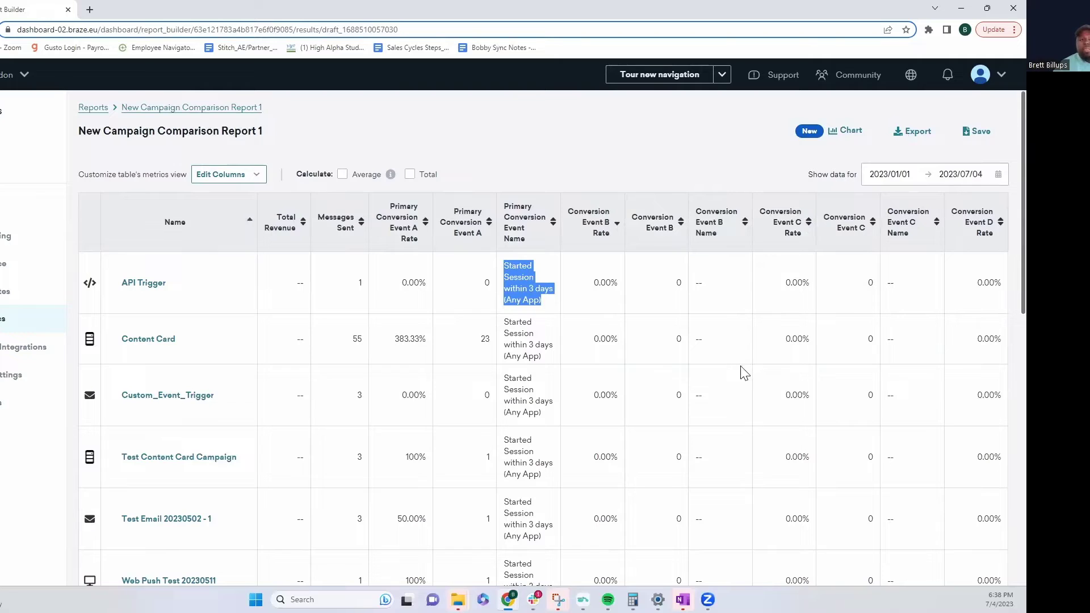
pyautogui.click(980, 134)
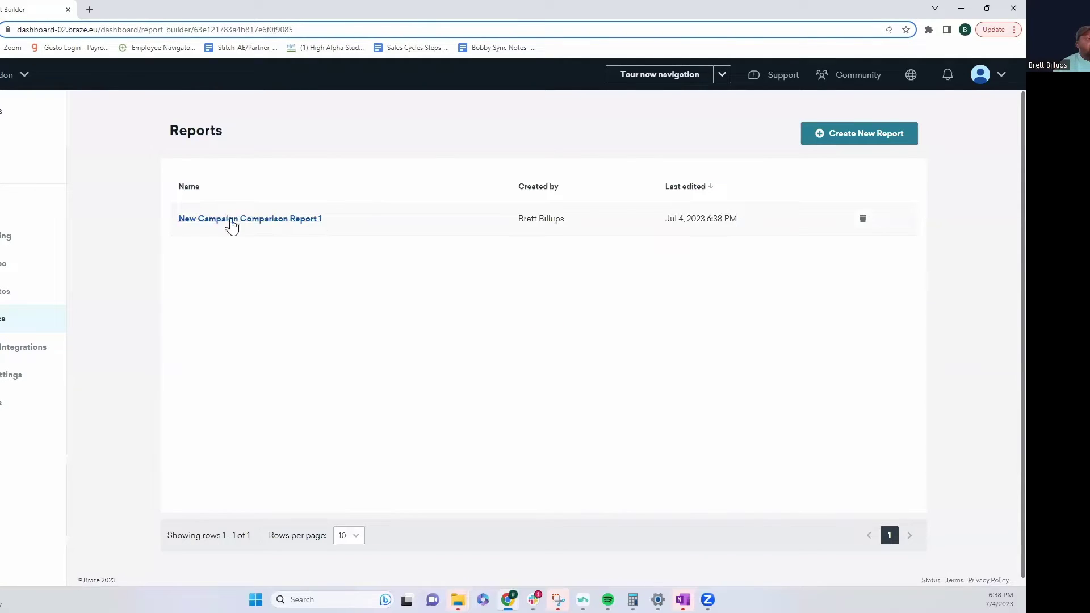
# Open New Campaign Comparison Report 1 and retitle it 'BTB Campaign Message Conversion'
pyautogui.click(278, 219)
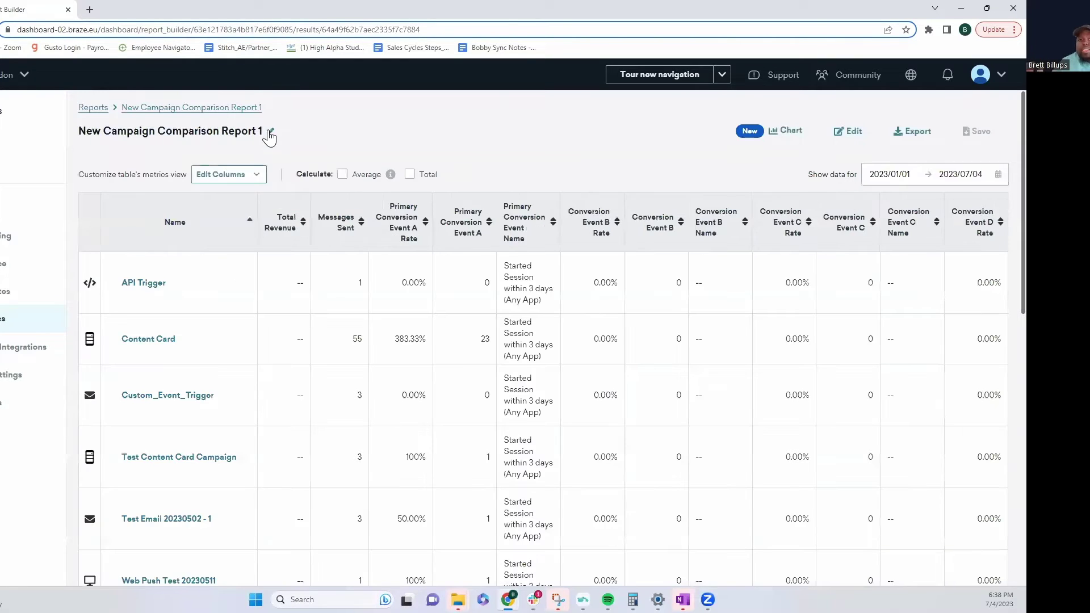
pyautogui.click(270, 134)
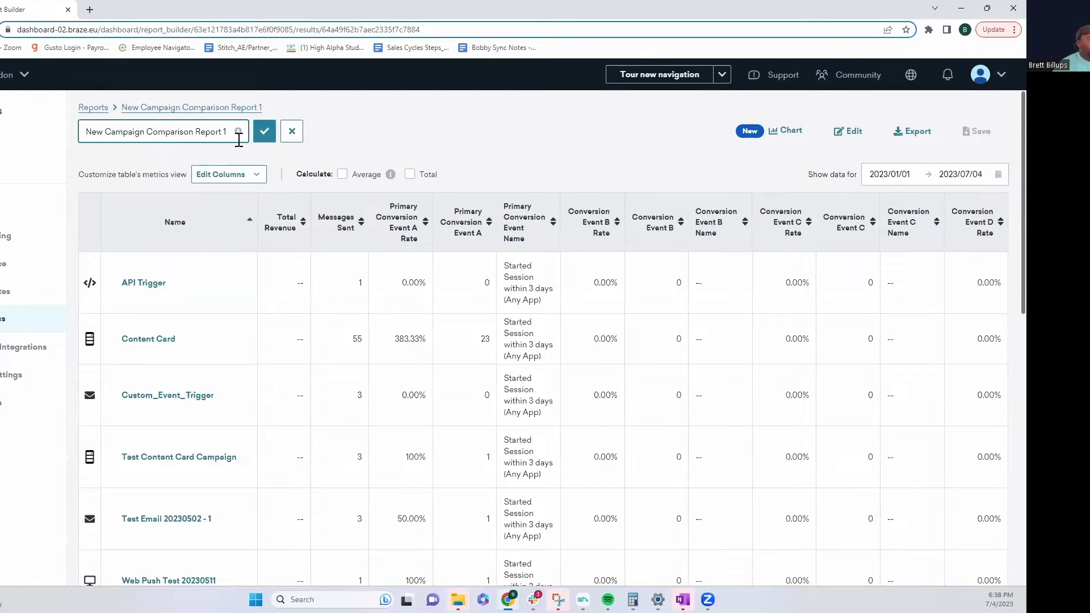
pyautogui.moveTo(238, 137); pyautogui.dragTo(6, 136)
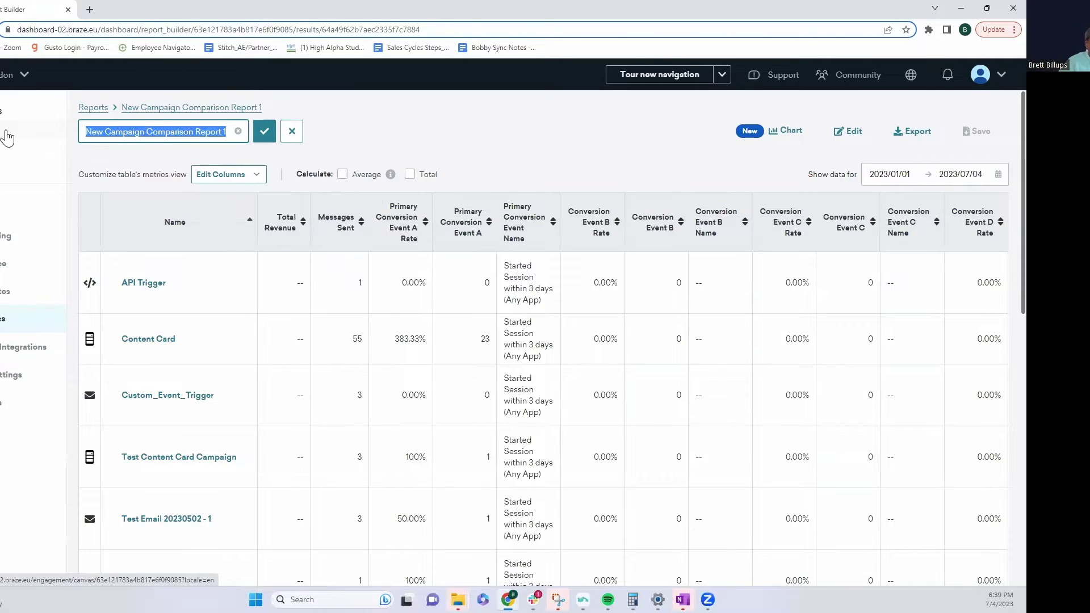
pyautogui.write('BTB')
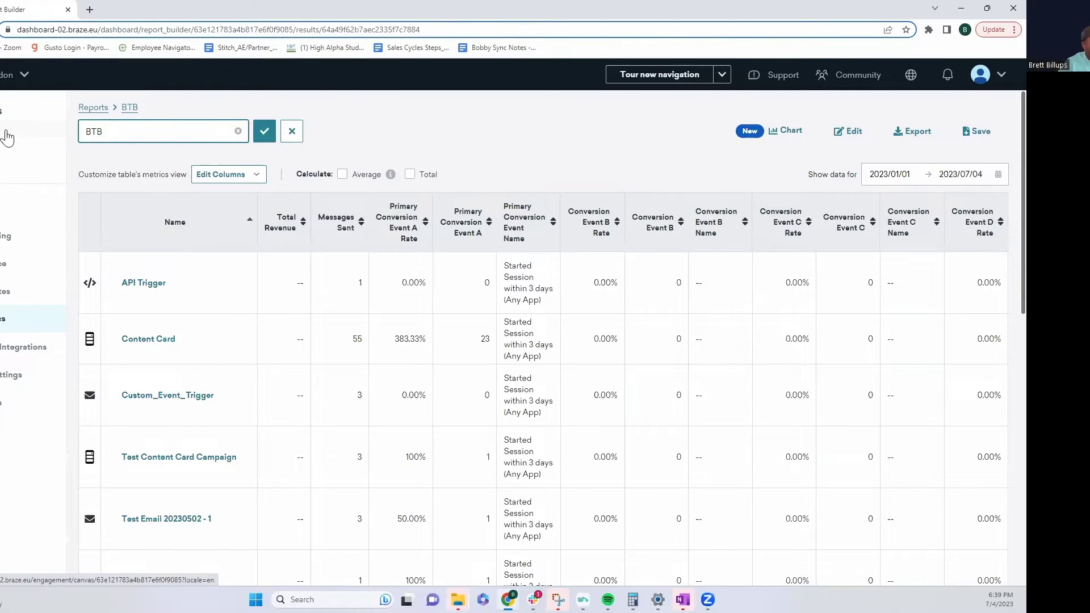
pyautogui.write(' Campaign Messa')
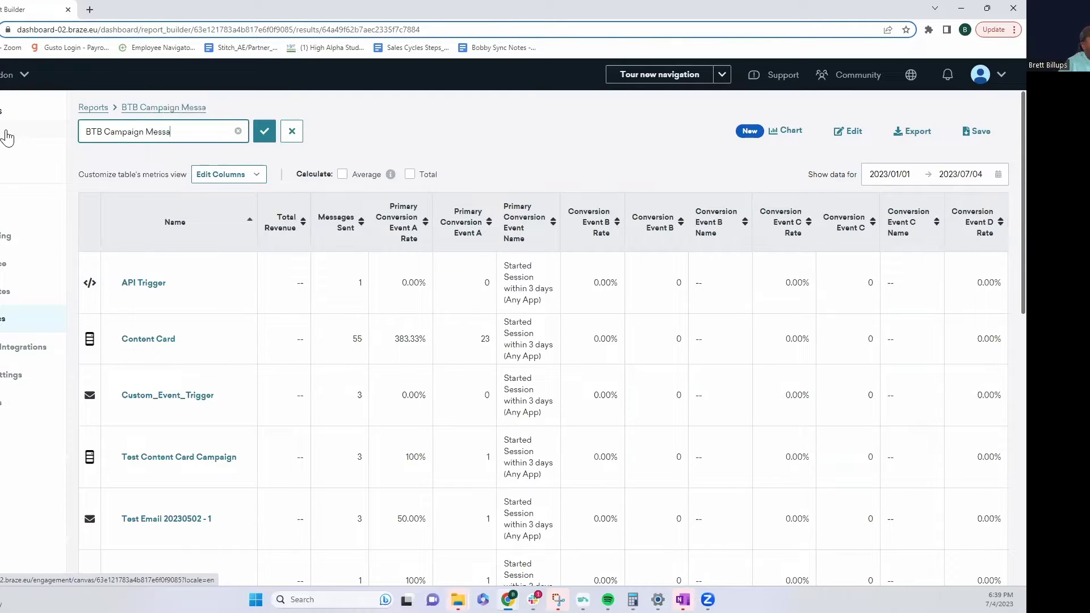
pyautogui.write('ge Conversion')
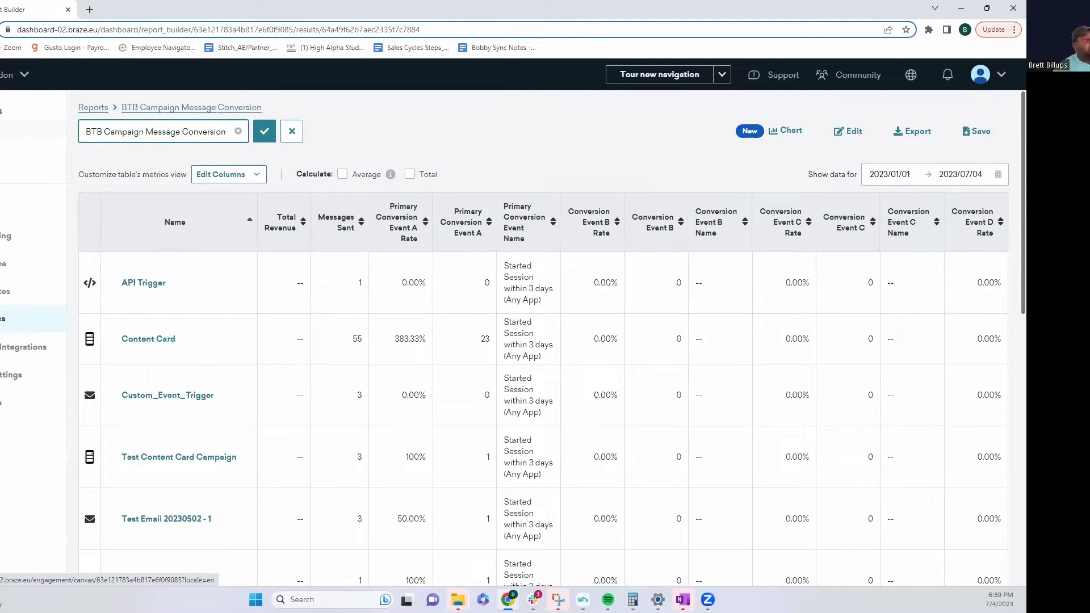
pyautogui.click(265, 138)
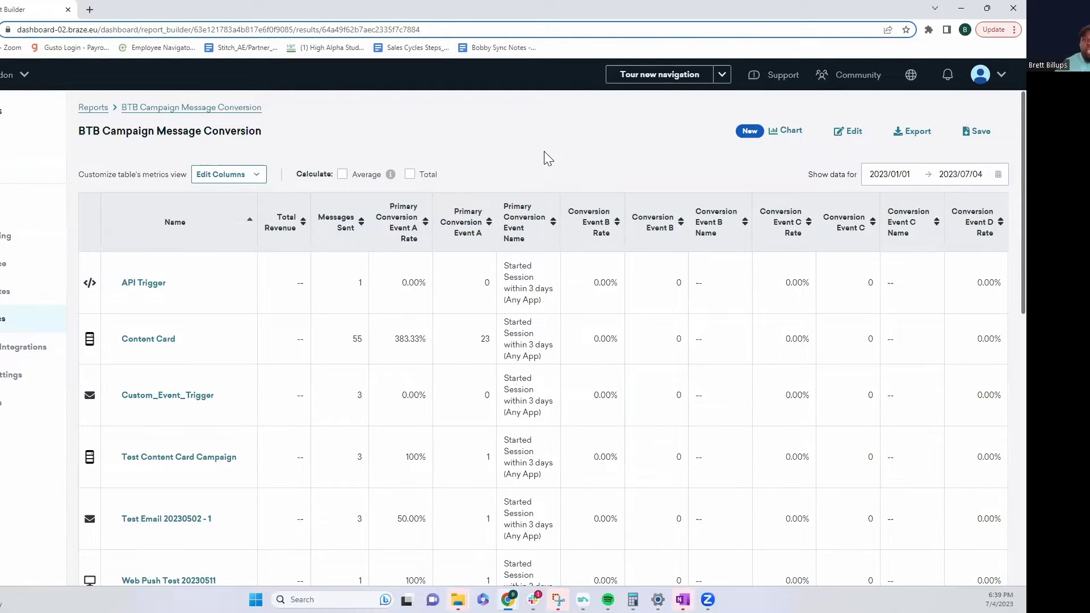
pyautogui.click(272, 132)
# Replace 'Conversion' with 'App Visit Conversions' in the title and save the report
pyautogui.moveTo(229, 132); pyautogui.dragTo(184, 134)
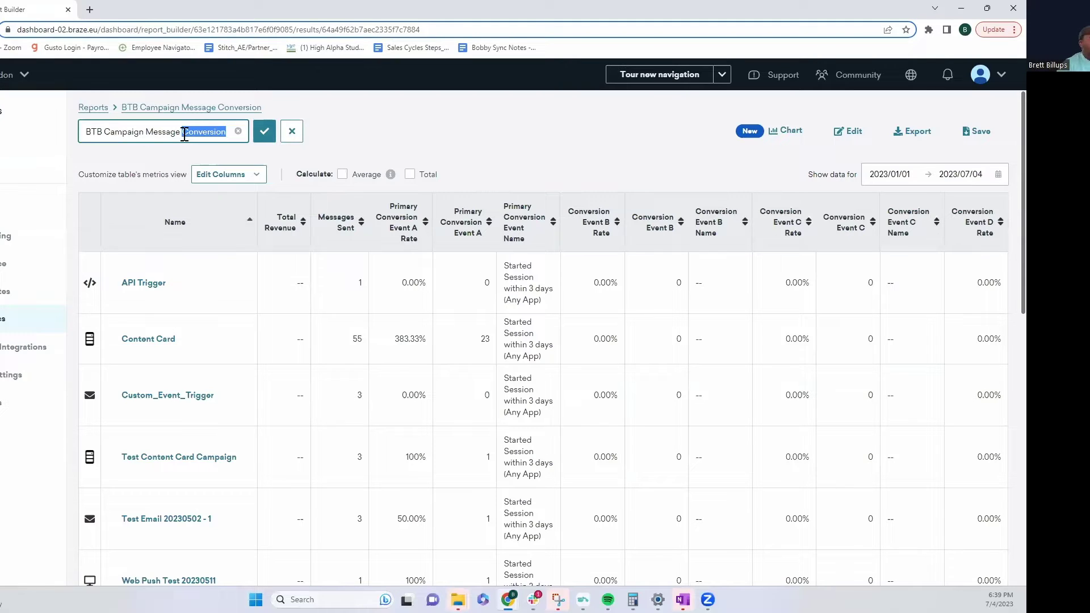
pyautogui.write('App V')
pyautogui.write('ist V')
pyautogui.press('BackSpace')
pyautogui.press('BackSpace')
pyautogui.press('BackSpace')
pyautogui.write('it')
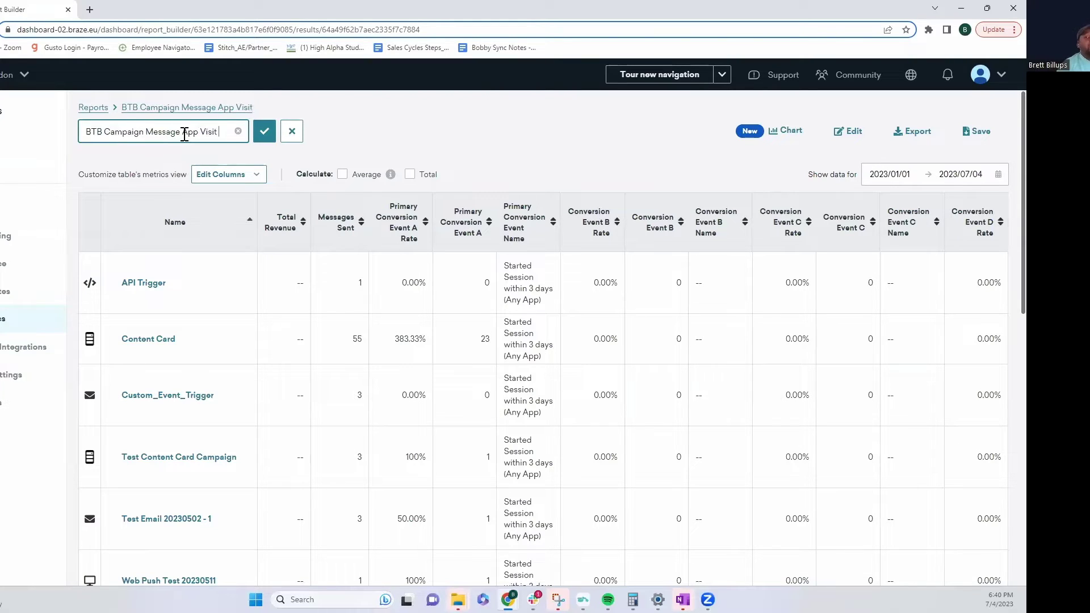
pyautogui.write(' Conversions')
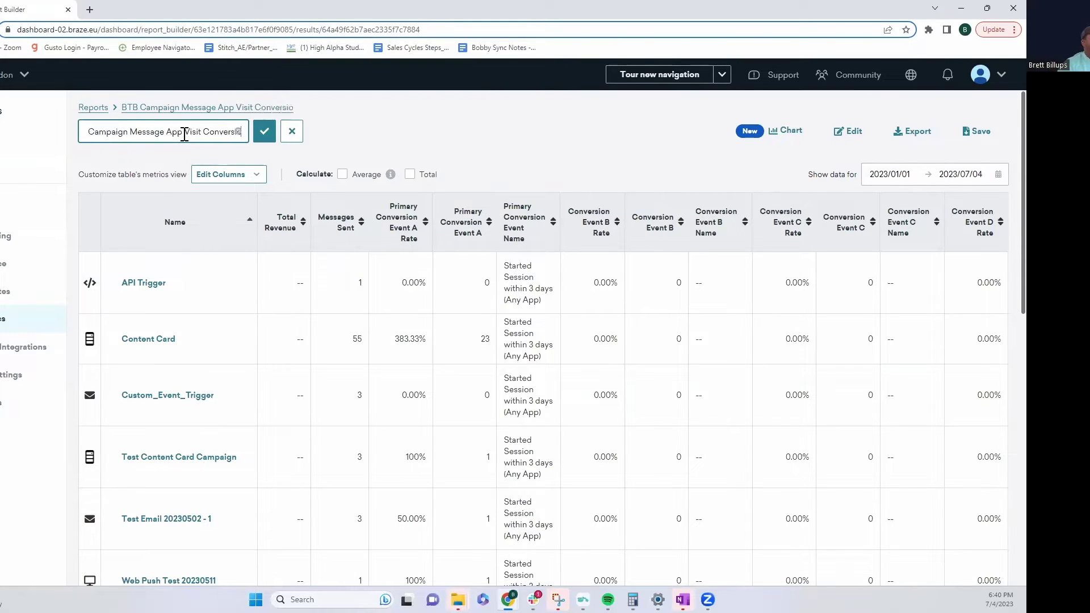
pyautogui.click(267, 132)
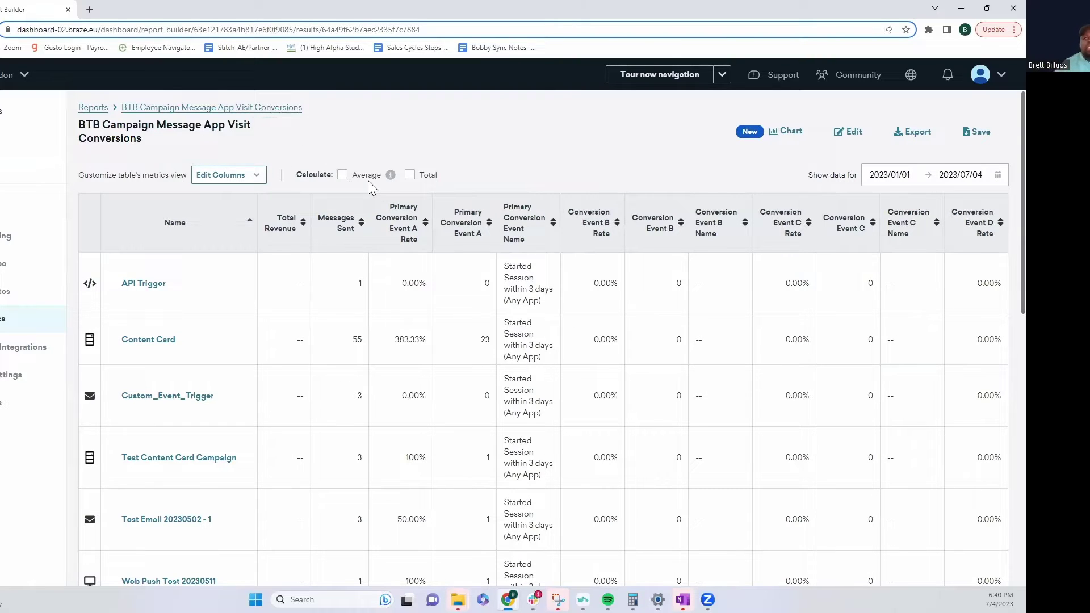
pyautogui.moveTo(308, 132)
pyautogui.click(972, 135)
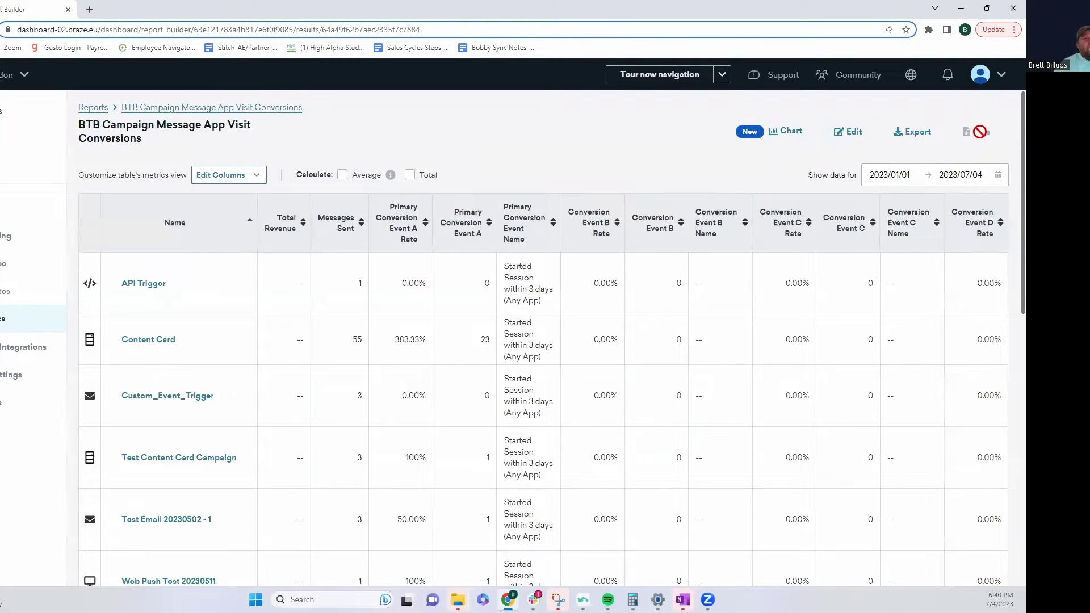
pyautogui.click(851, 136)
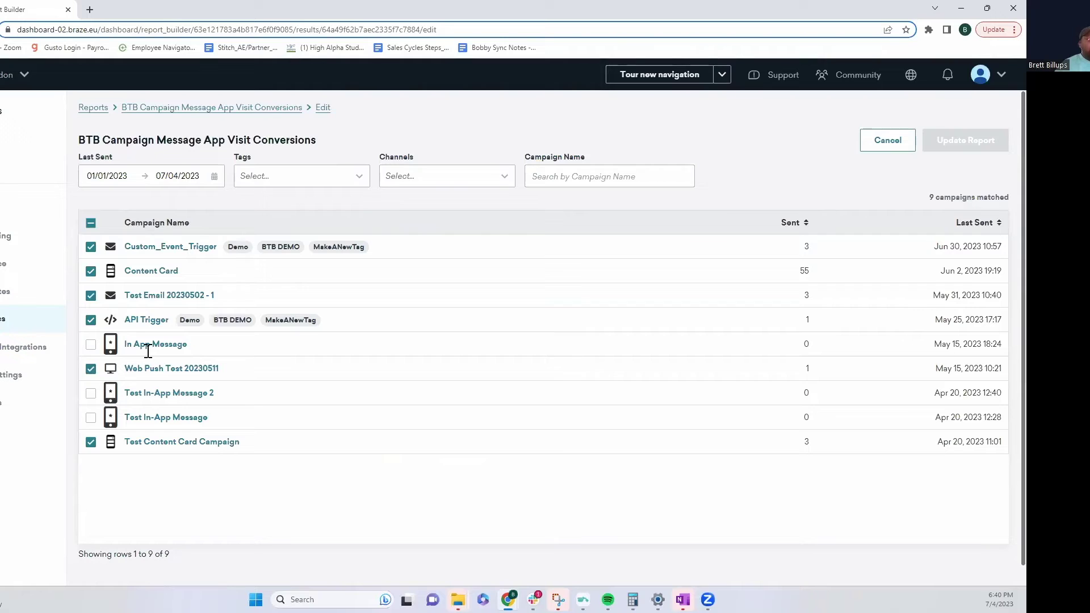
# Reopen the BTB Campaign Message App Visit Conversions report and sort it by Primary Conversion Event A
pyautogui.moveTo(57, 386)
pyautogui.click(864, 150)
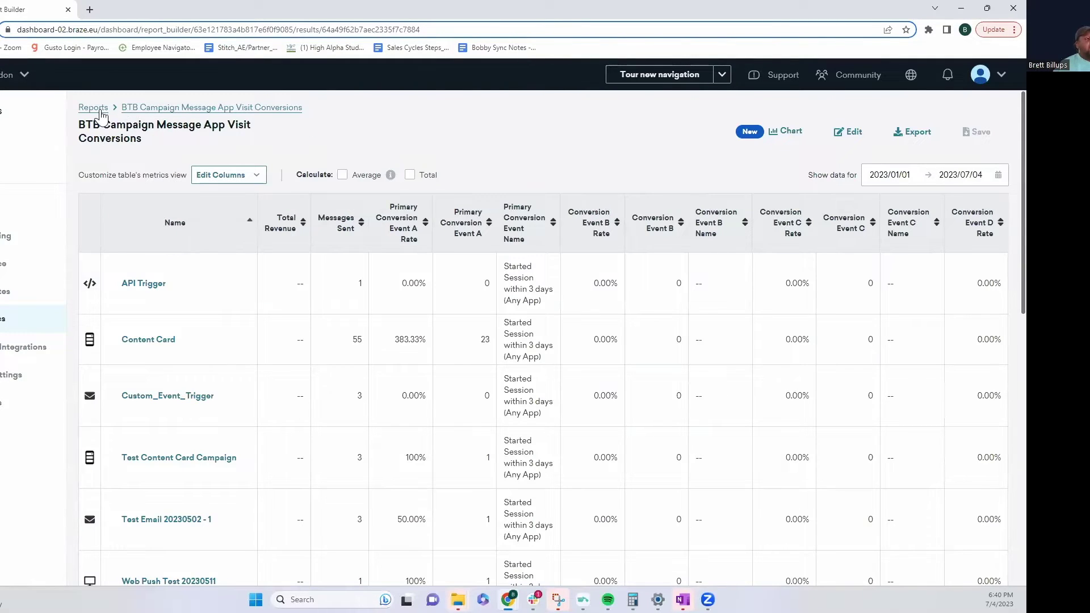
pyautogui.click(100, 108)
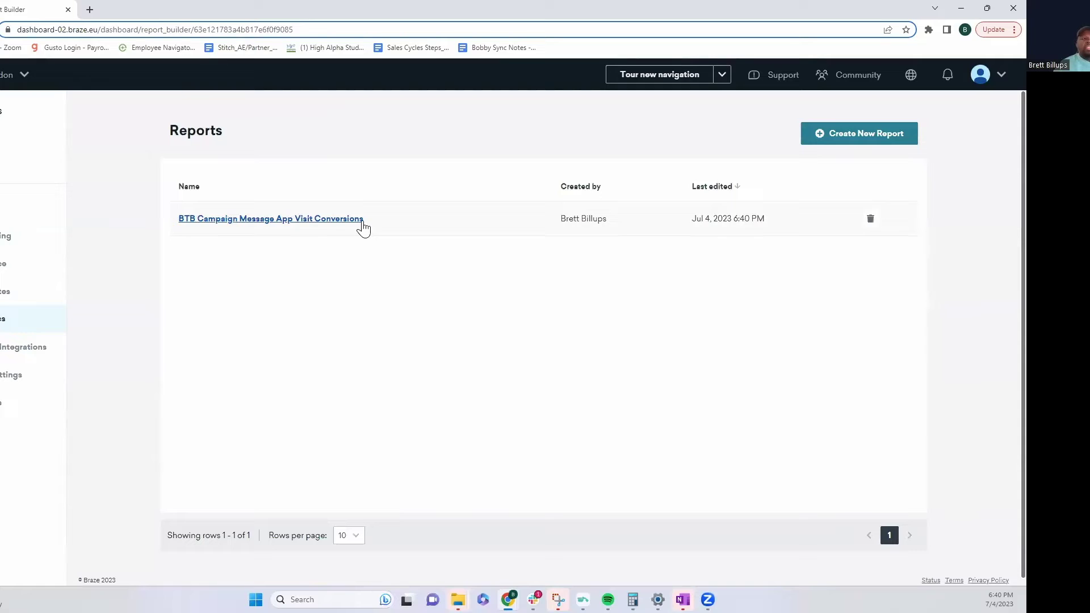
pyautogui.click(324, 221)
pyautogui.doubleClick(334, 224)
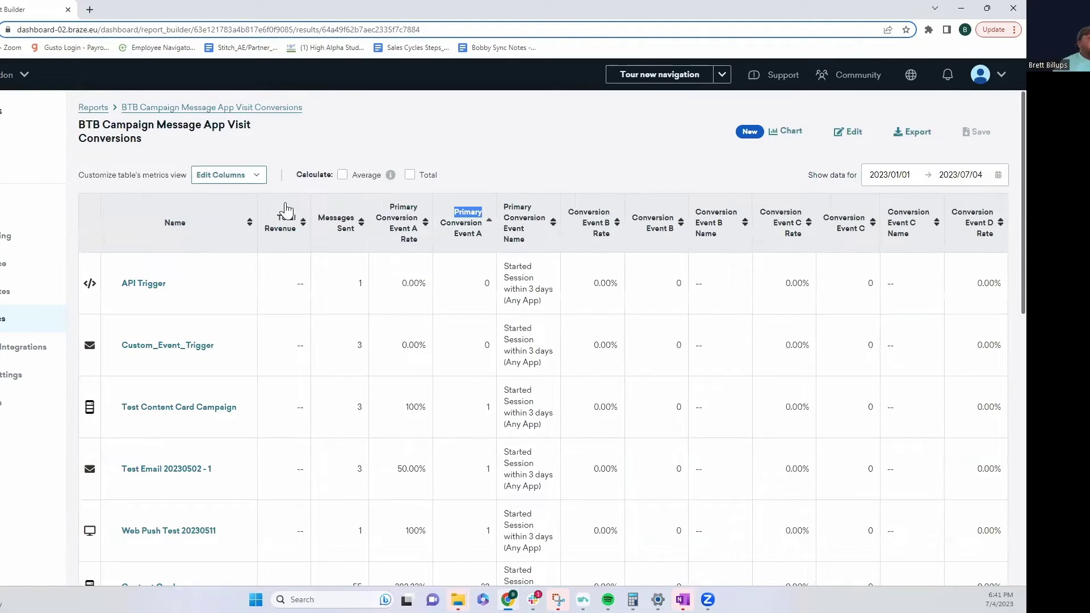
# Return to the reports list and go to the Engagement Reports page
pyautogui.click(93, 108)
pyautogui.moveTo(23, 319)
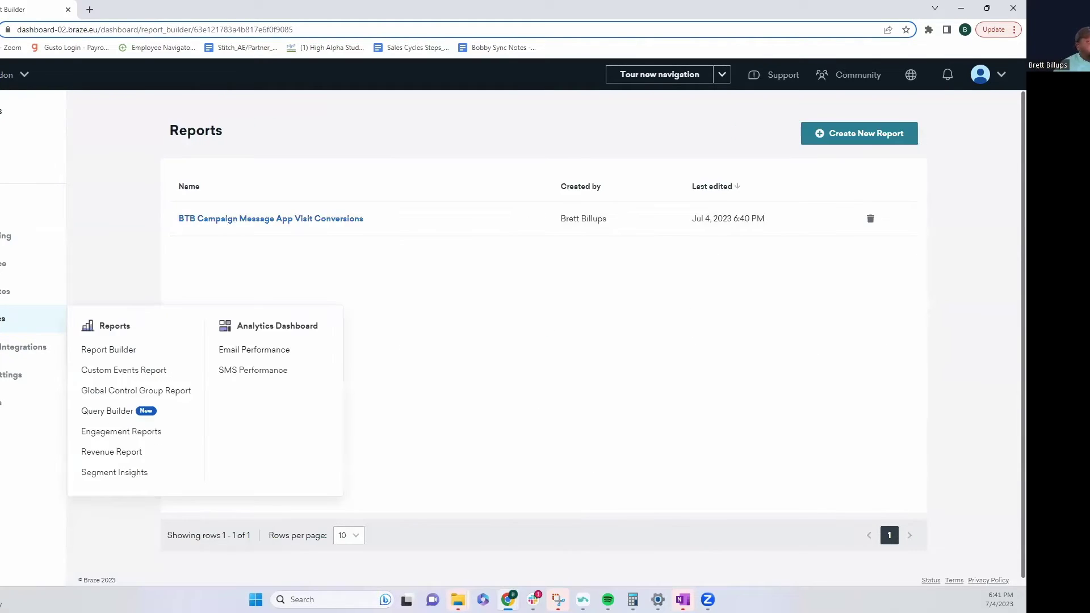
pyautogui.click(114, 432)
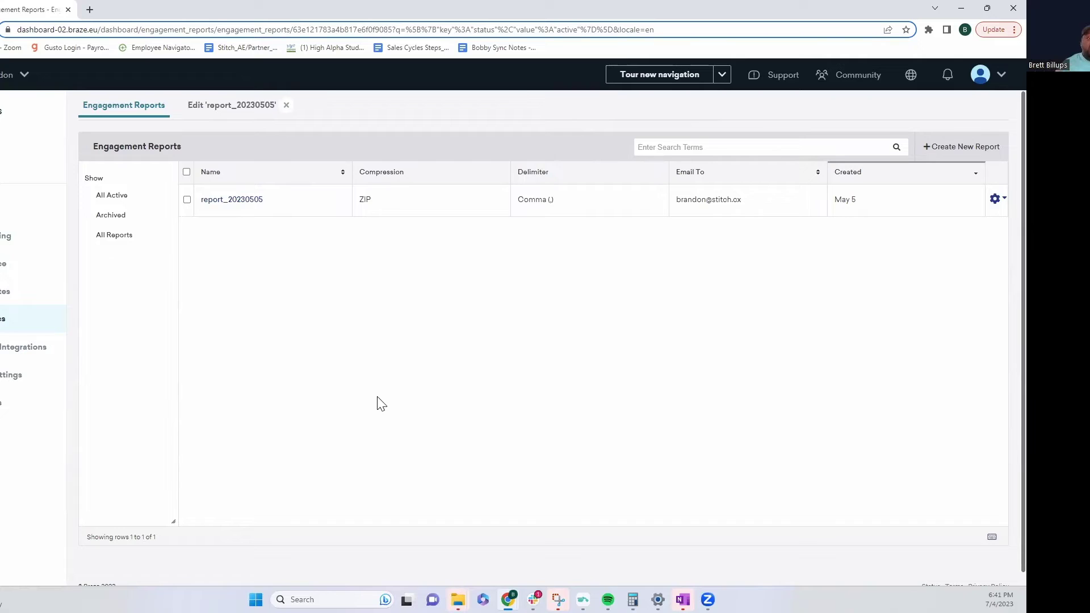
# Create an engagement report with API Trigger and Custom_Event_Trigger, then proceed to Add Stats
pyautogui.click(968, 148)
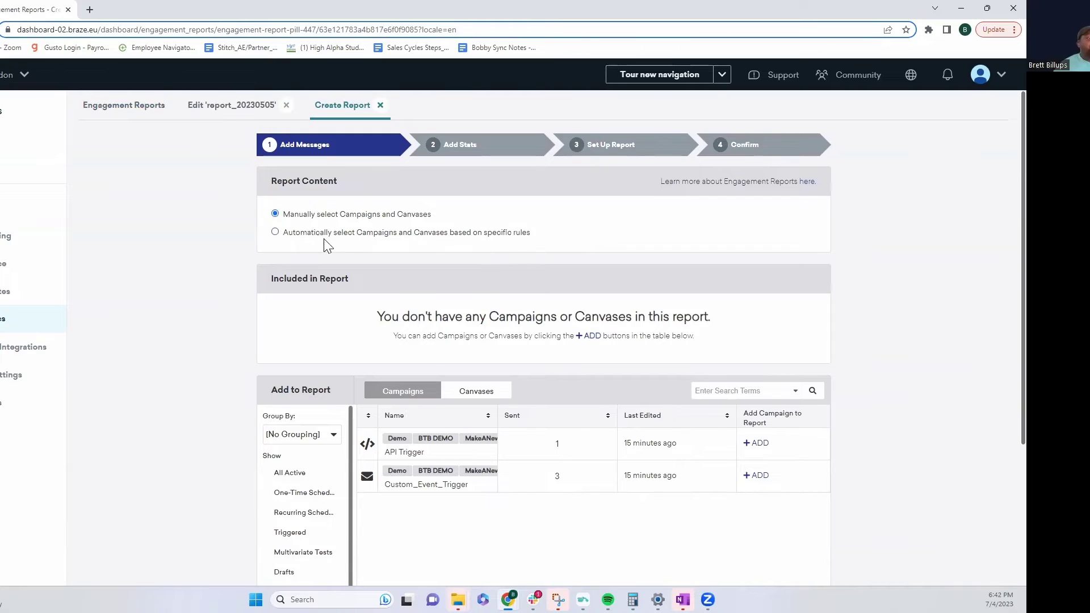
pyautogui.scroll(-3, 334, 250)
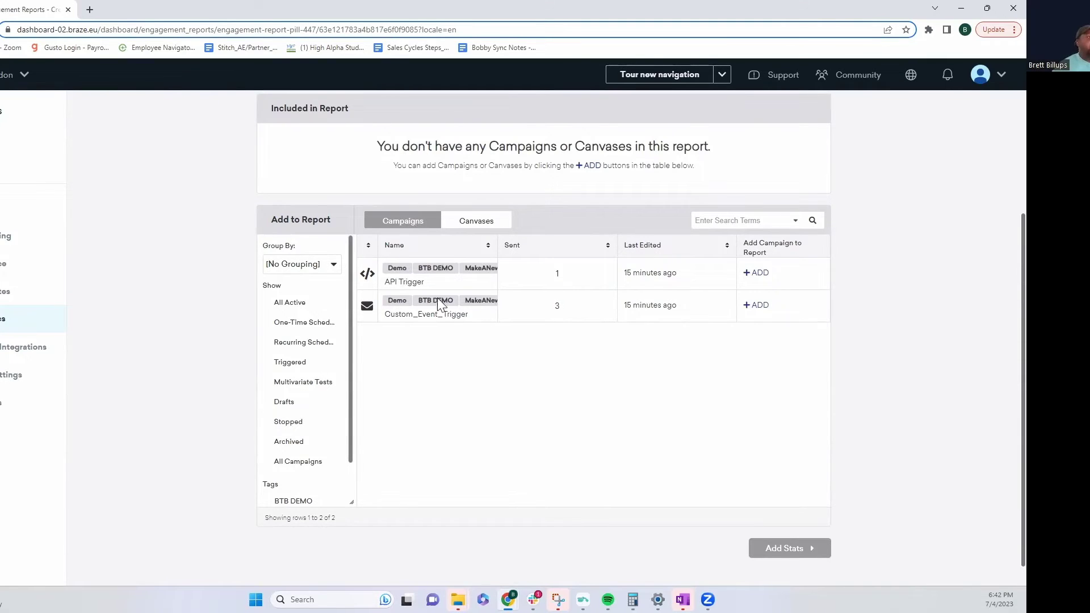
pyautogui.click(748, 274)
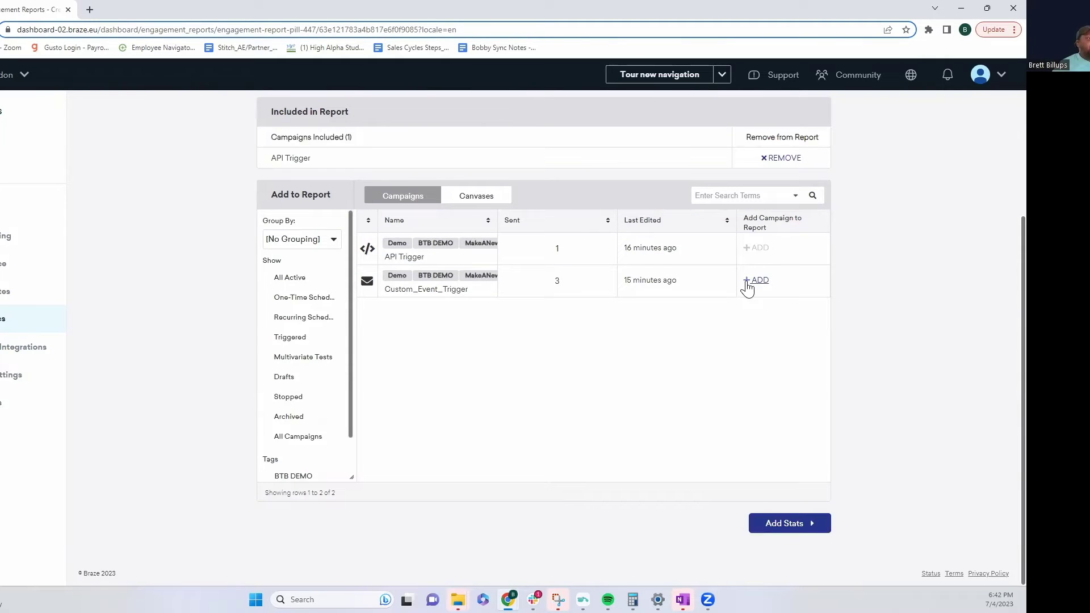
pyautogui.click(746, 281)
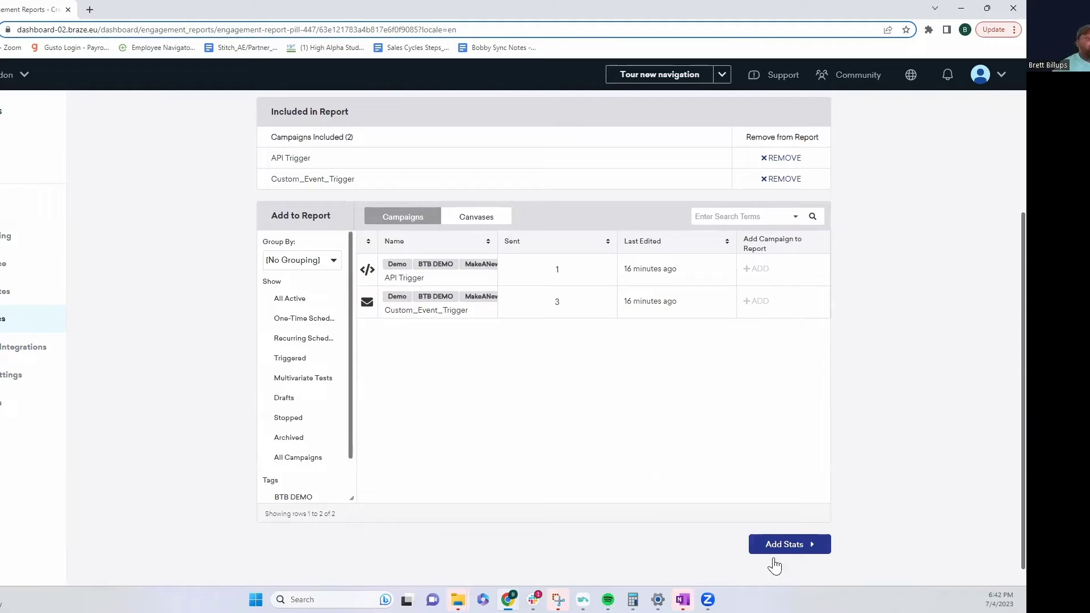
pyautogui.click(798, 546)
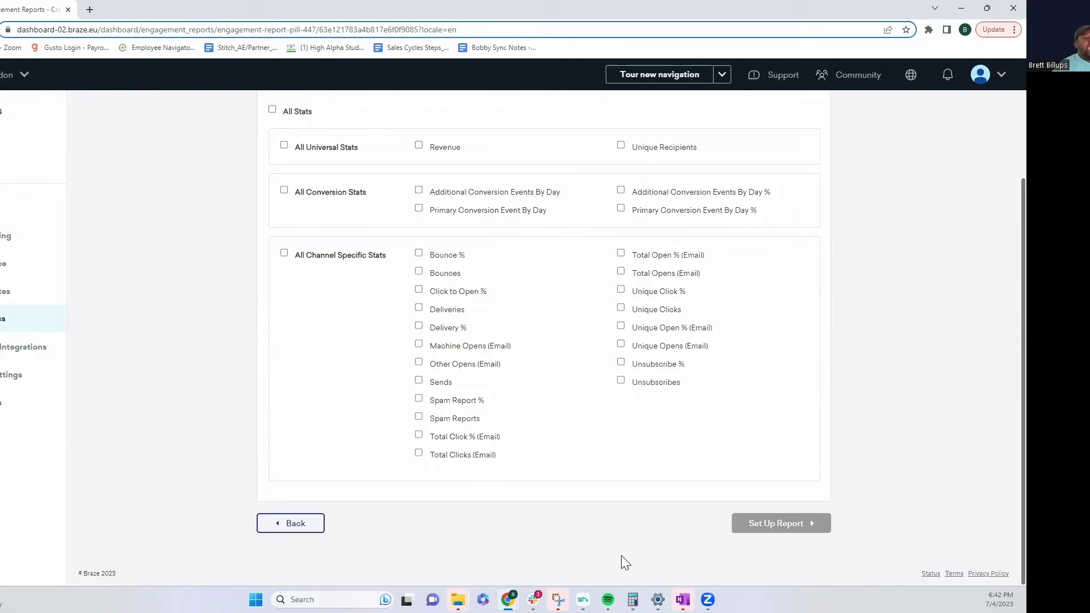
# Add Sends, Bounce % and Bounces to the report's channel-specific stats and continue to setup
pyautogui.scroll(2, 681, 481)
pyautogui.scroll(-1, 718, 452)
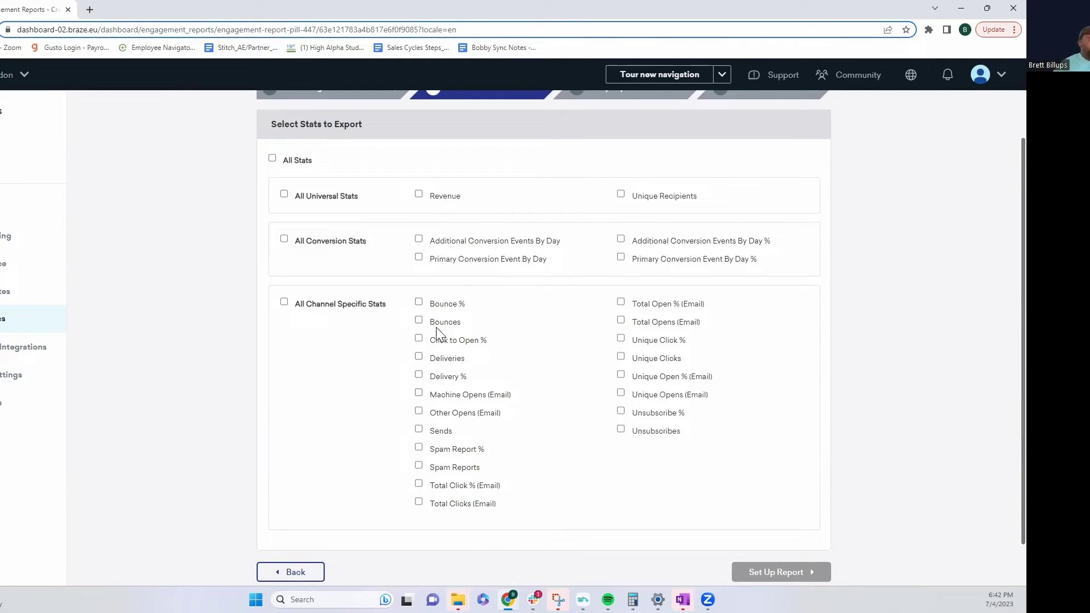
pyautogui.click(419, 430)
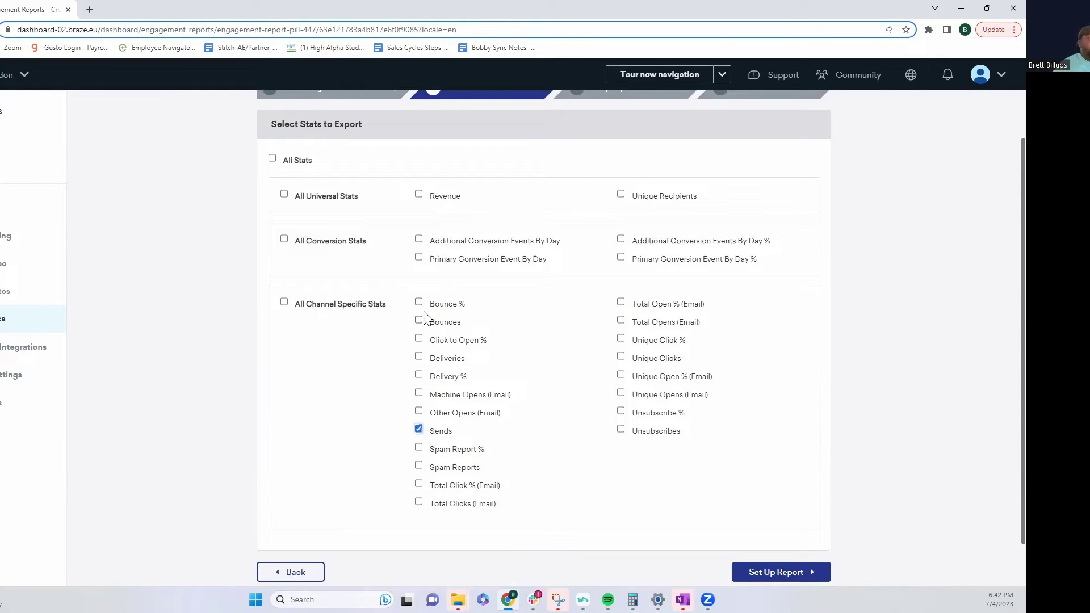
pyautogui.click(419, 302)
pyautogui.click(419, 321)
pyautogui.click(764, 572)
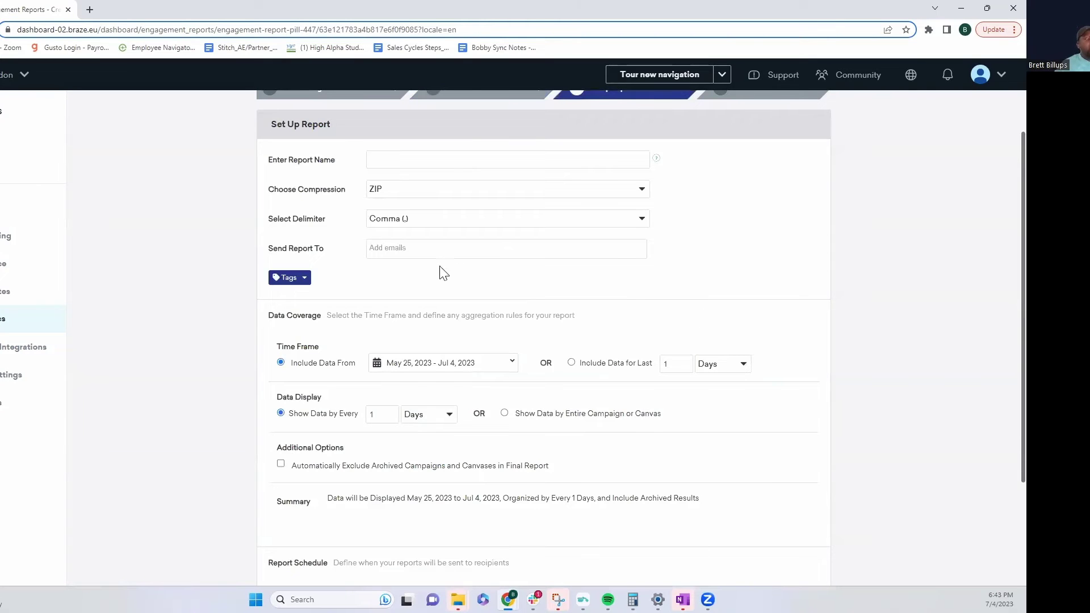
# Name the report 'BTB Campaign Email Bounces', keeping ZIP compression and the comma delimiter
pyautogui.click(444, 157)
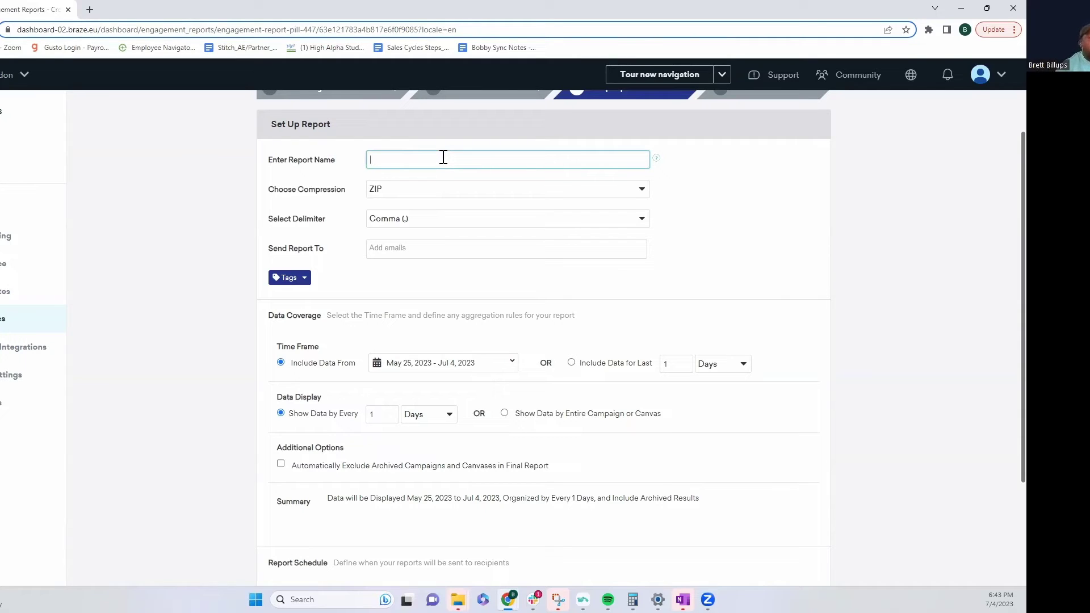
pyautogui.write('BTB Campaign Email Bound')
pyautogui.write('es')
pyautogui.click(640, 190)
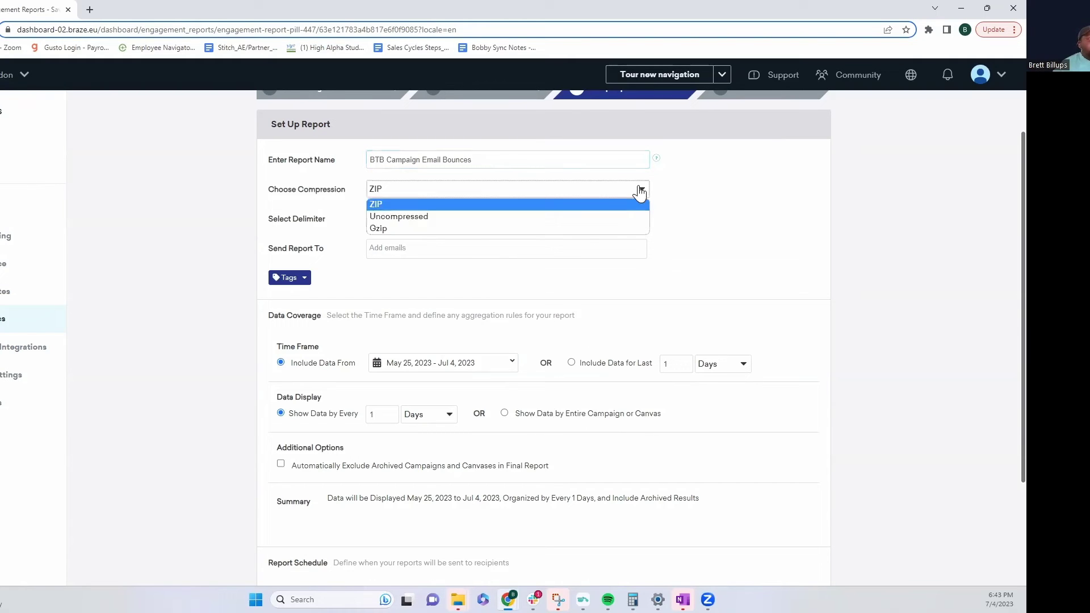
pyautogui.click(588, 204)
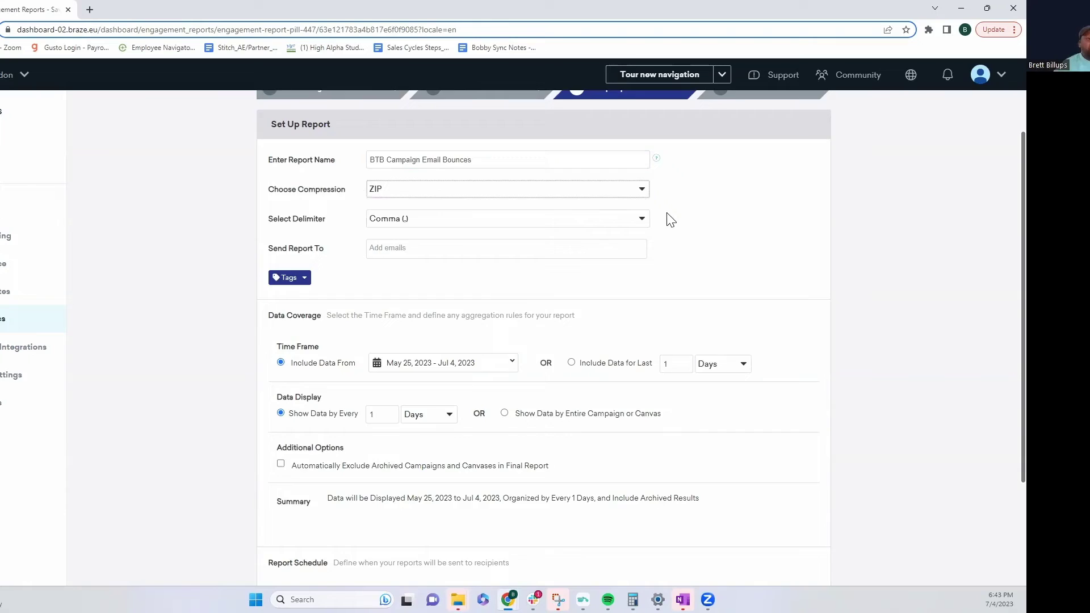
pyautogui.scroll(-1, 667, 216)
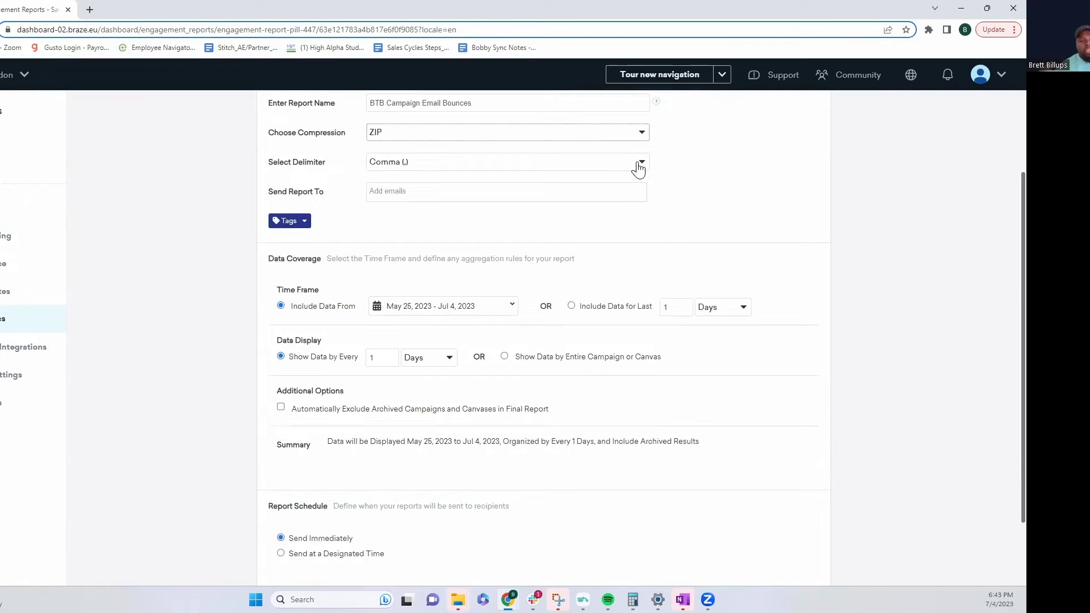
pyautogui.click(640, 166)
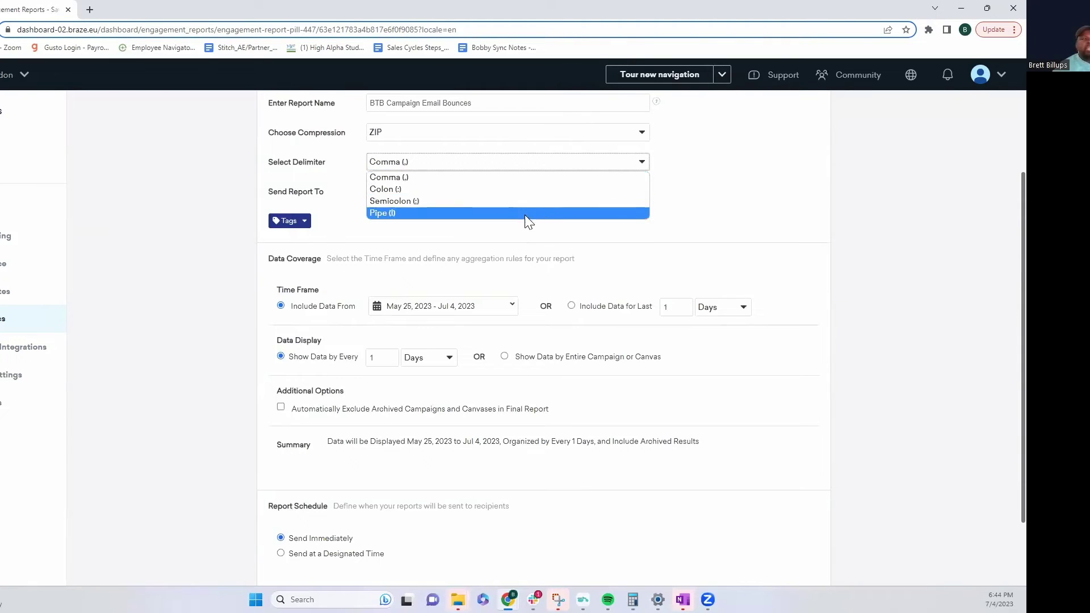
pyautogui.click(565, 228)
# Narrow the Send Report To list down to a single recipient
pyautogui.click(482, 195)
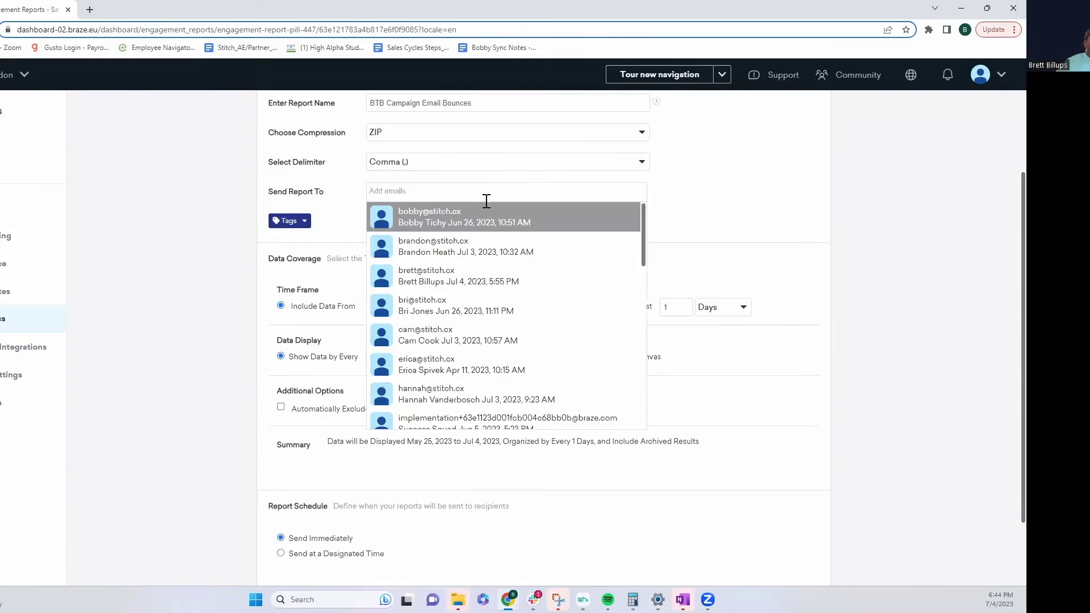
pyautogui.click(480, 276)
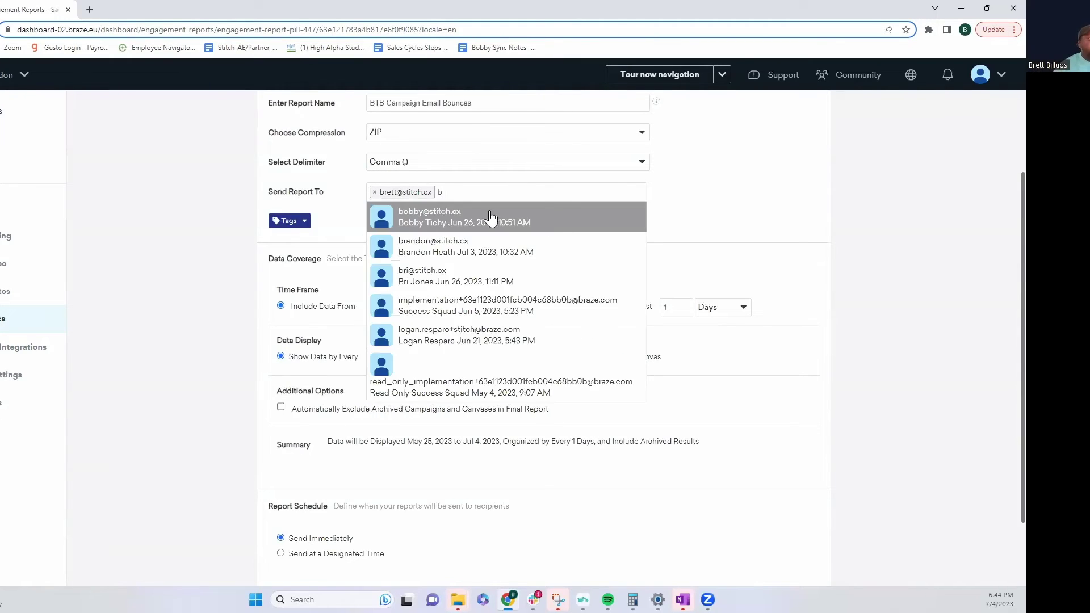
pyautogui.click(488, 216)
pyautogui.click(580, 196)
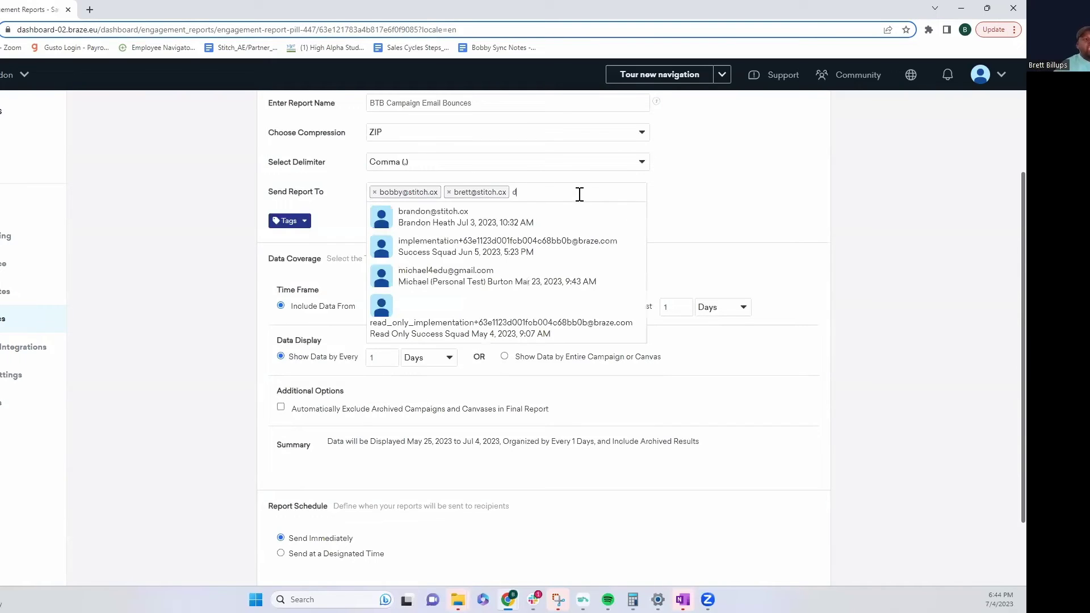
pyautogui.click(545, 224)
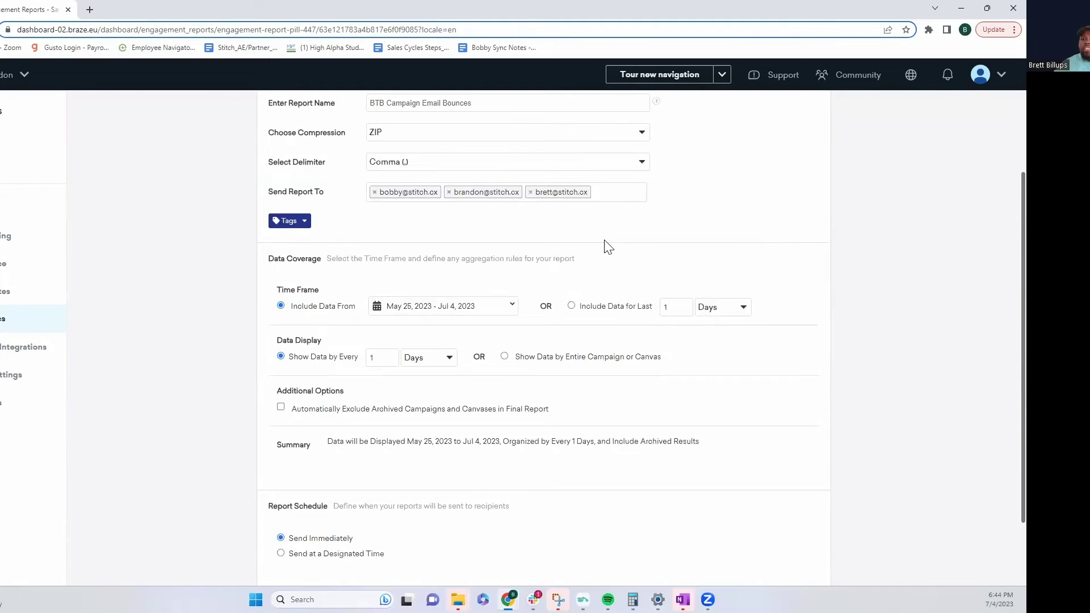
pyautogui.click(530, 193)
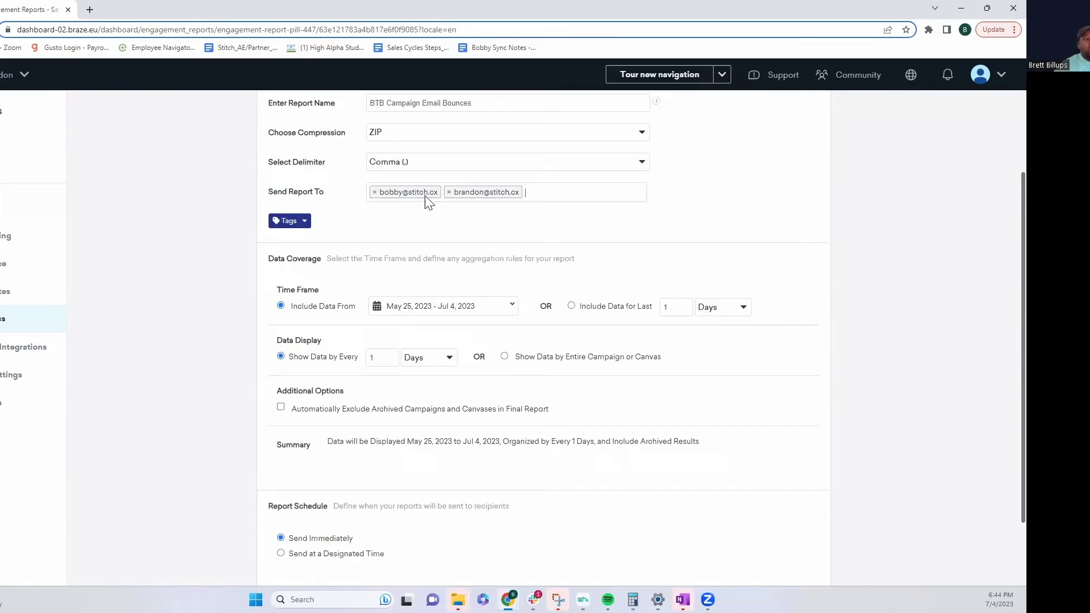
pyautogui.click(449, 192)
pyautogui.click(375, 192)
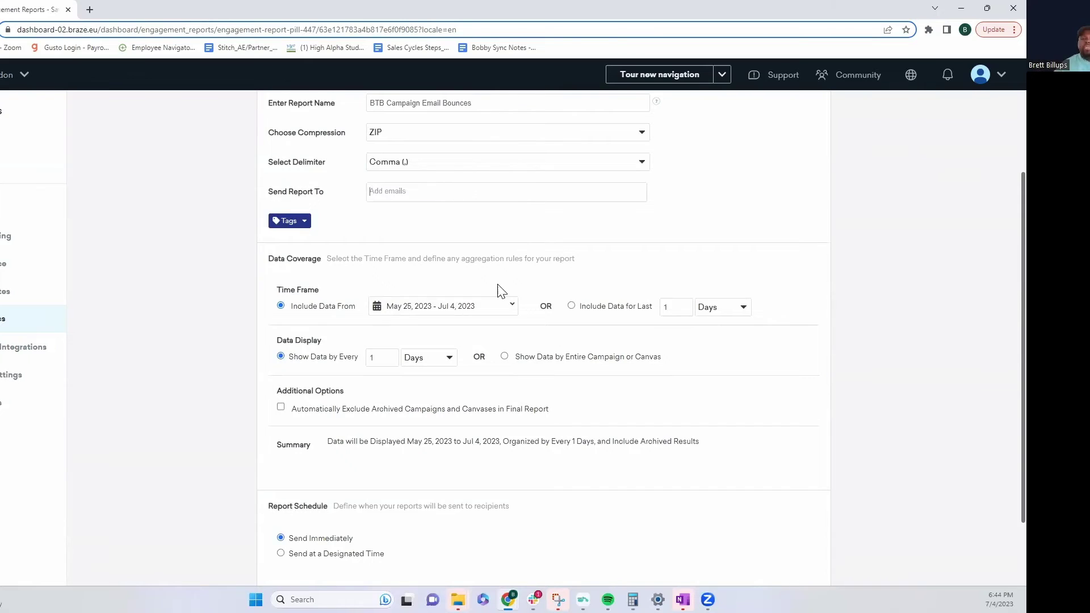
pyautogui.click(446, 196)
pyautogui.click(443, 277)
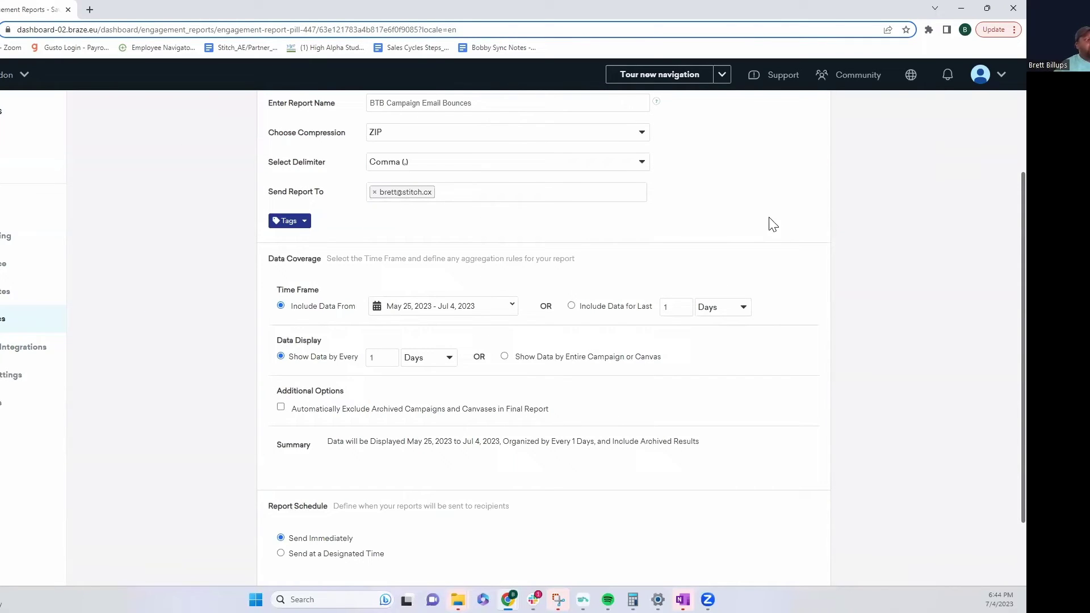
pyautogui.scroll(-2, 789, 213)
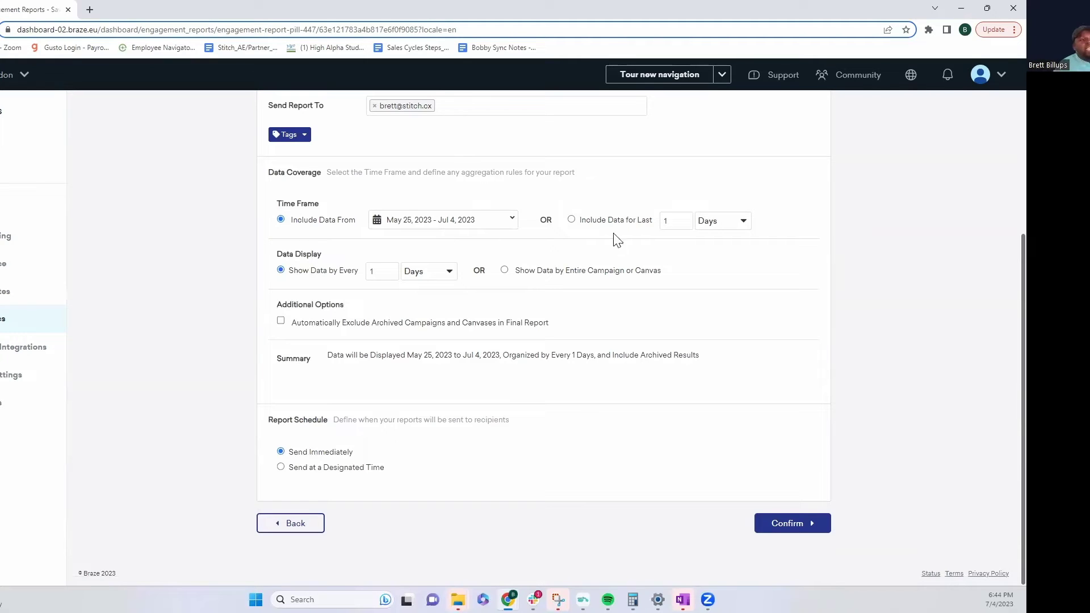
pyautogui.click(514, 215)
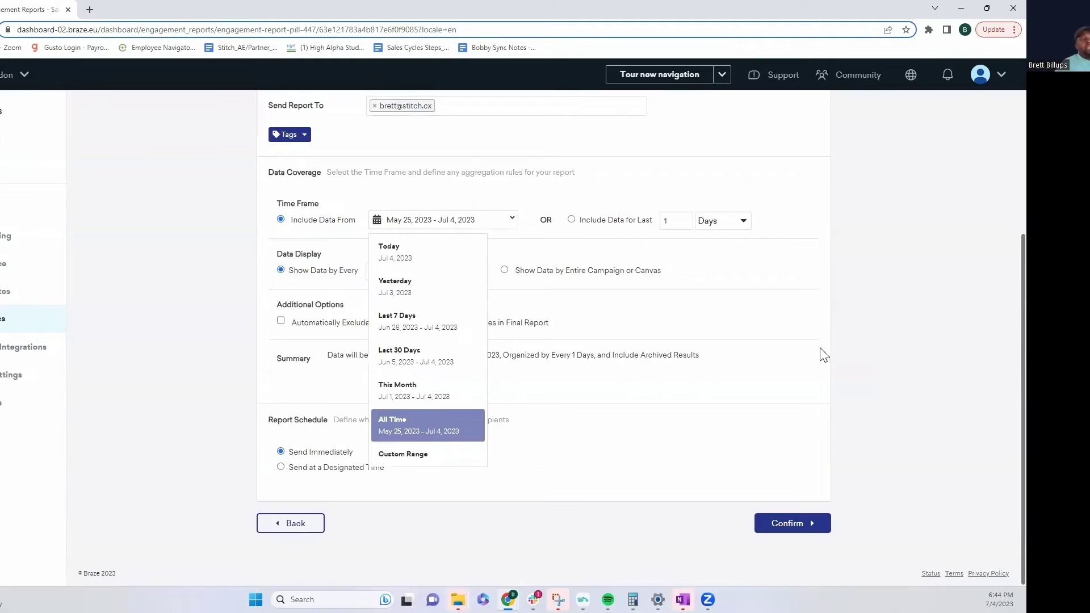
# Set the time frame to All Time and show data by entire campaign or Canvas
pyautogui.click(418, 328)
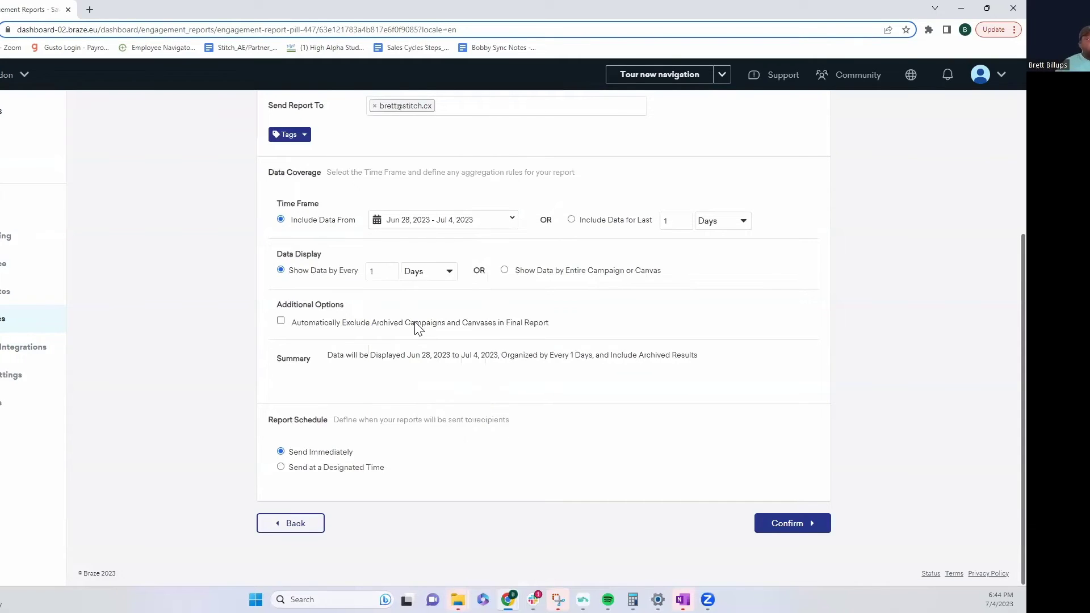
pyautogui.click(513, 219)
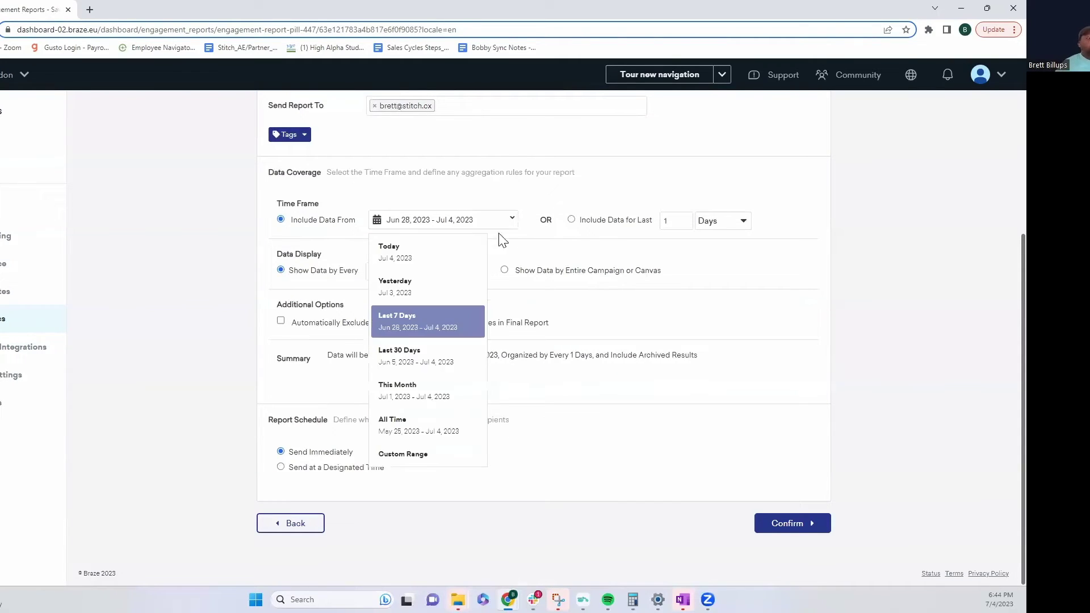
pyautogui.click(436, 437)
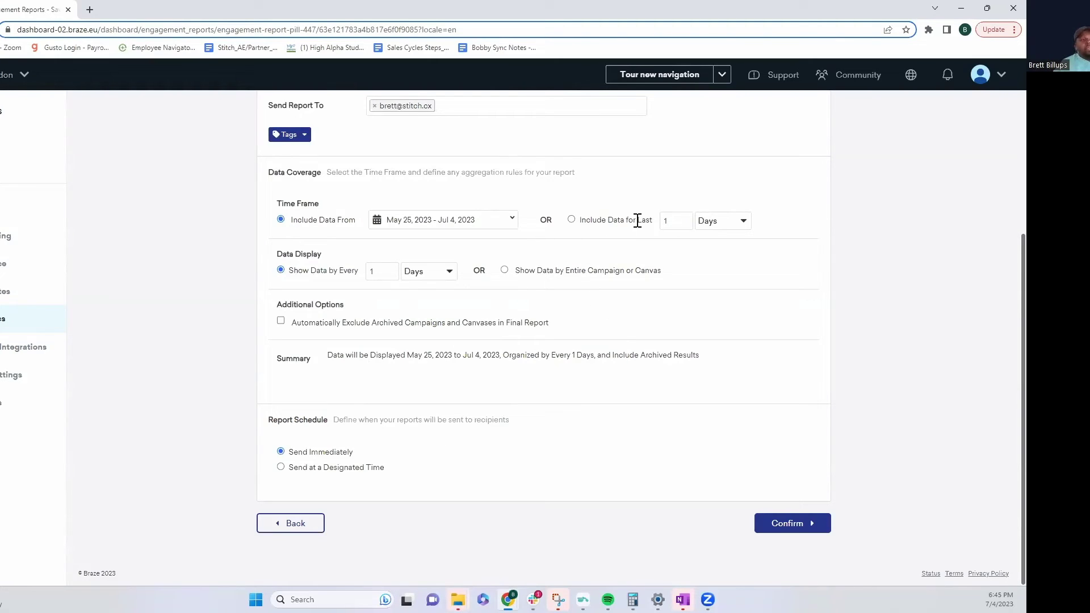
pyautogui.click(729, 224)
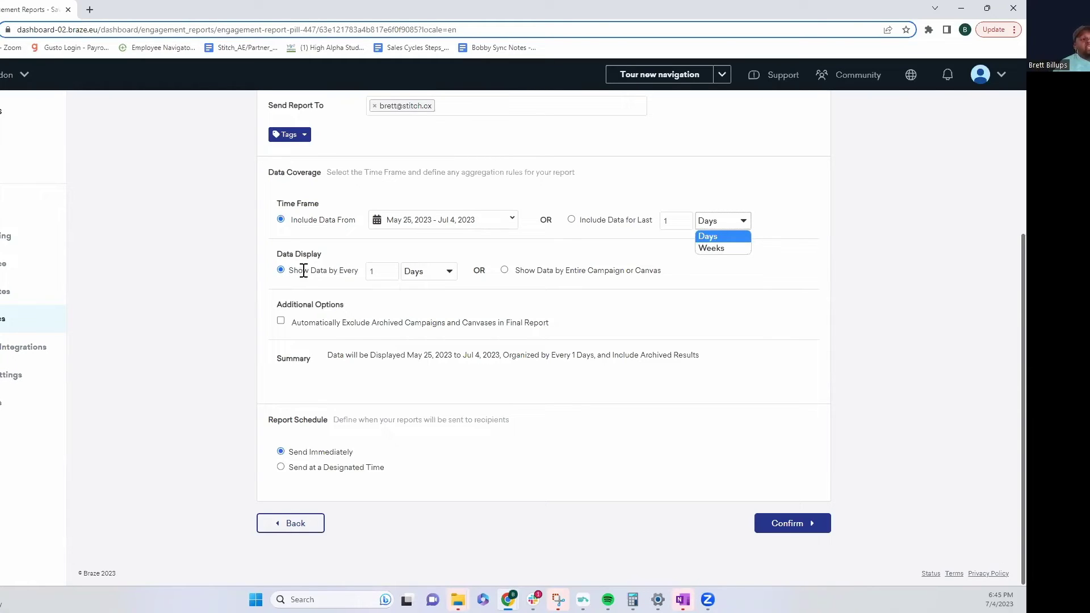
pyautogui.click(452, 275)
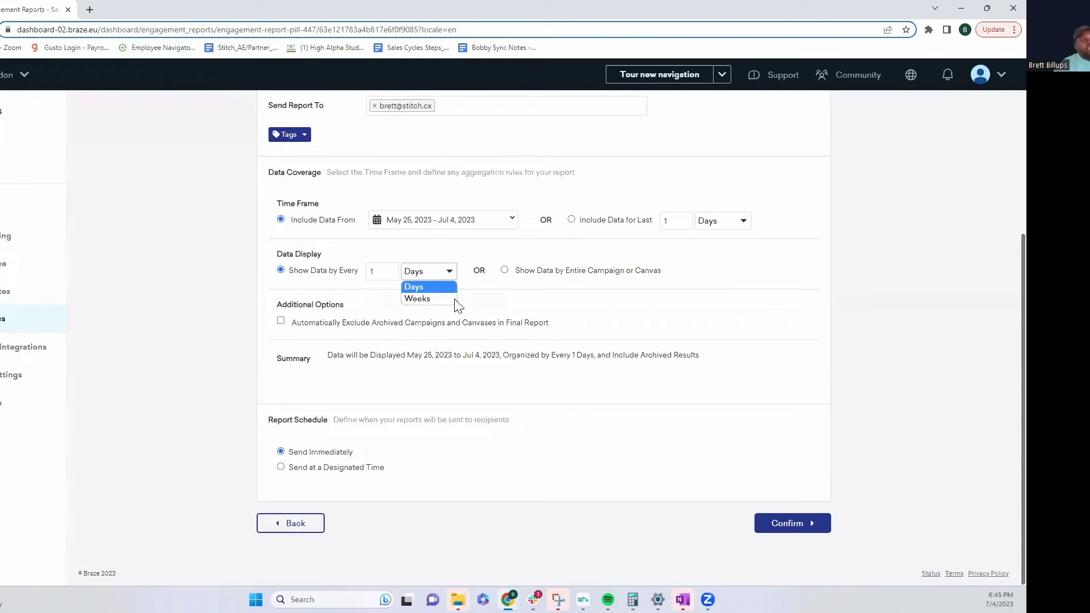
pyautogui.click(502, 289)
pyautogui.click(504, 271)
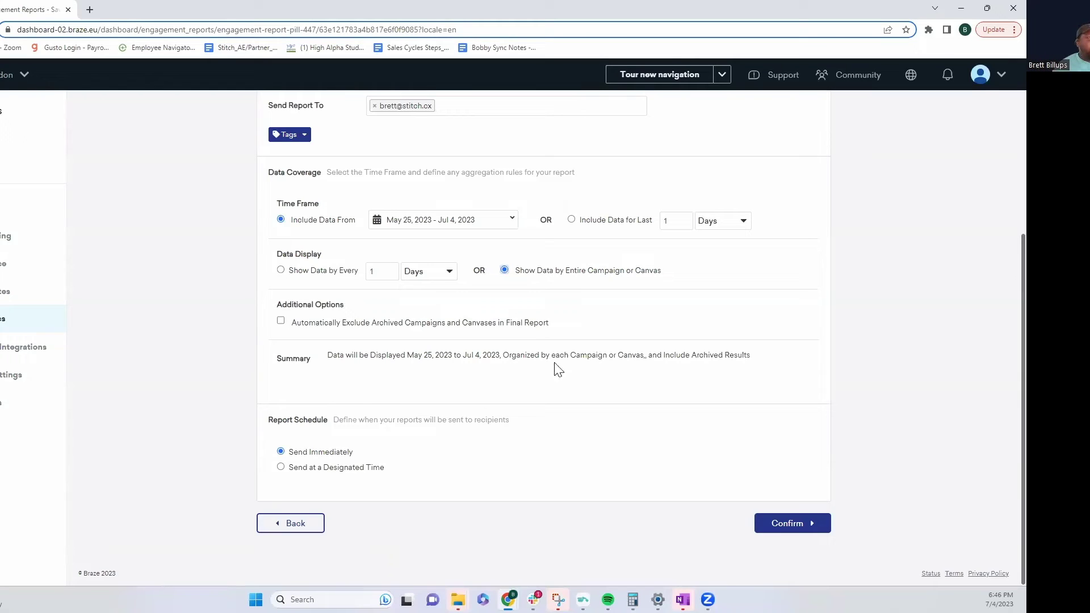
# Schedule the report weekly on Wednesdays at 12:00 am, never ending, and confirm
pyautogui.click(281, 468)
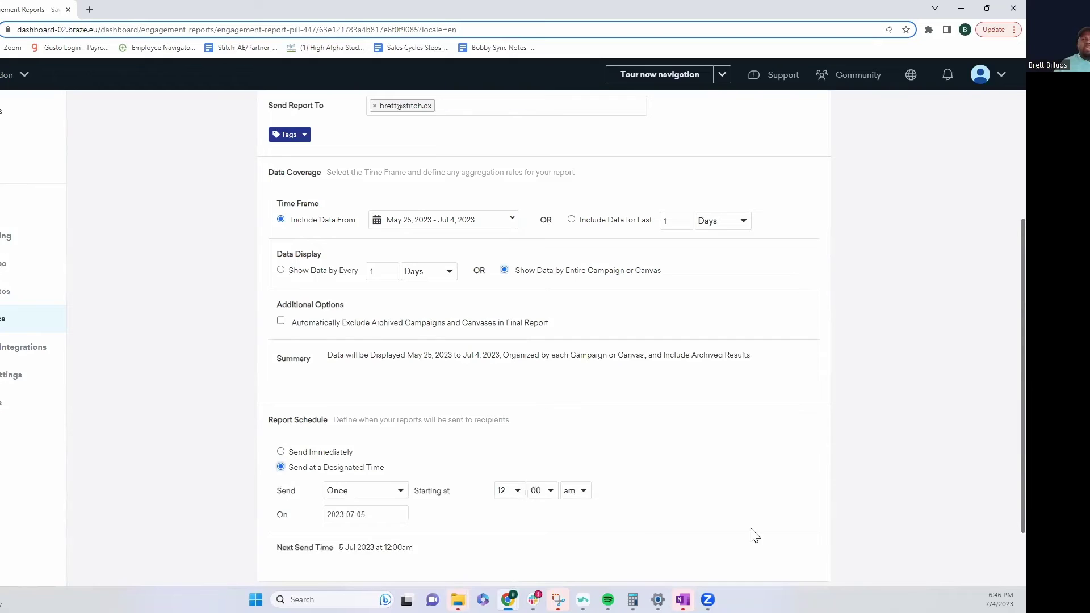
pyautogui.scroll(-2, 502, 529)
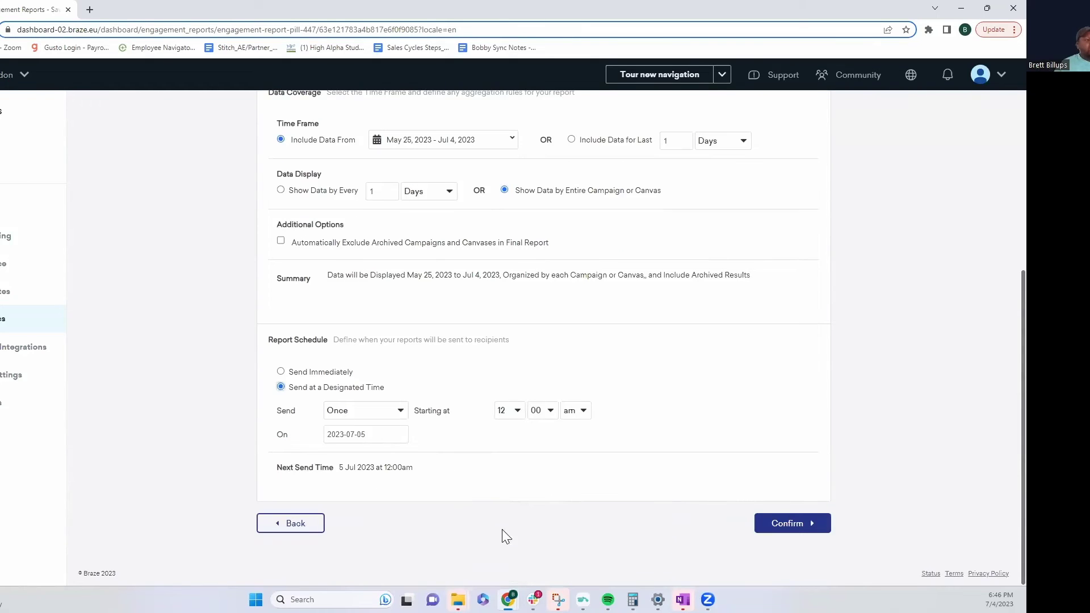
pyautogui.click(402, 412)
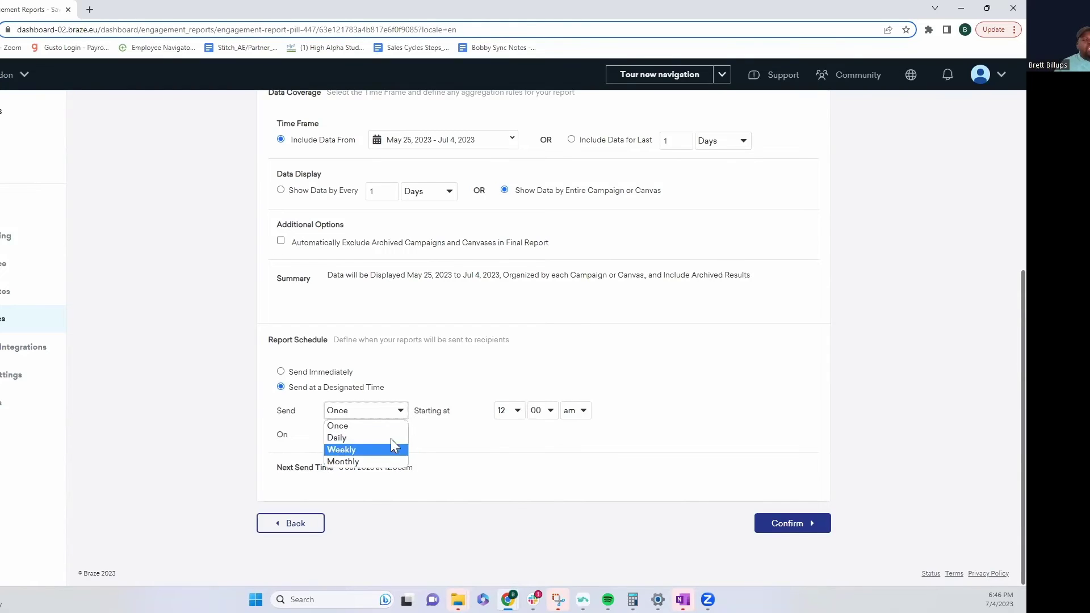
pyautogui.click(390, 460)
pyautogui.click(397, 413)
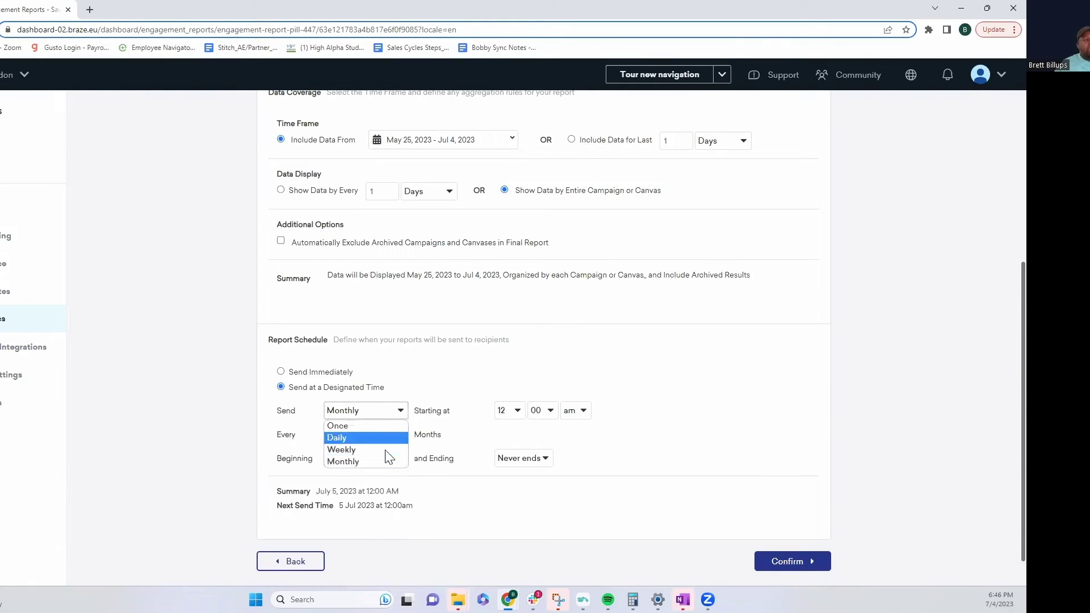
pyautogui.click(383, 445)
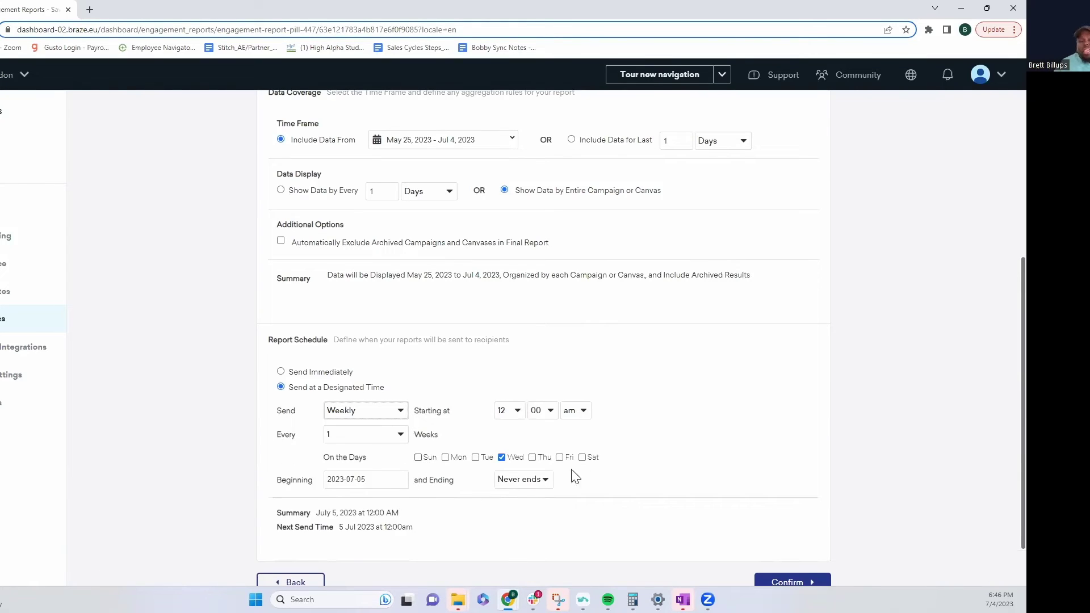
pyautogui.click(528, 482)
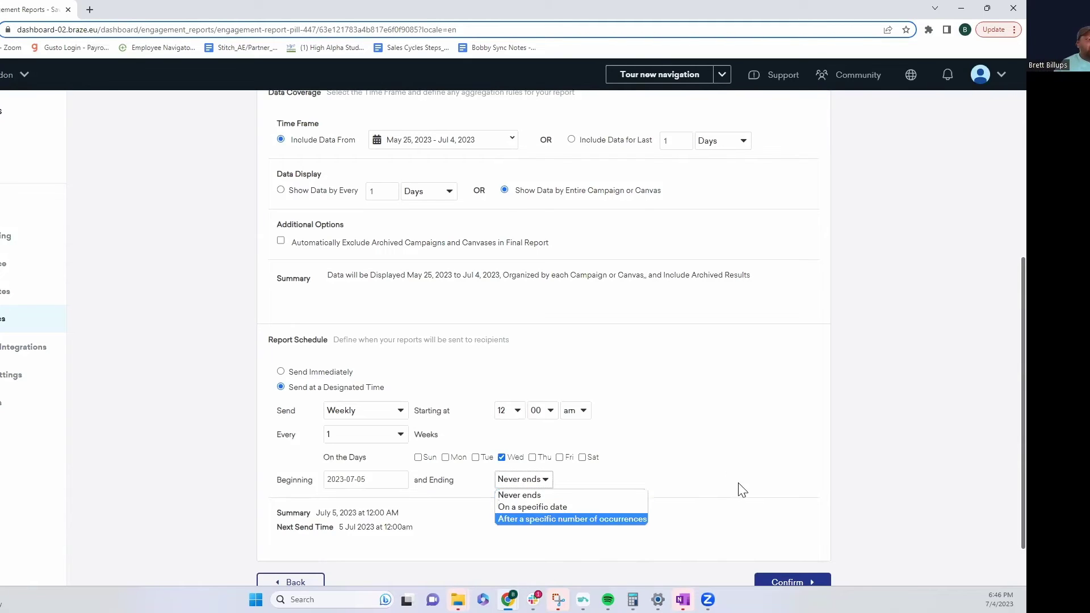
pyautogui.click(721, 497)
pyautogui.scroll(-2, 668, 506)
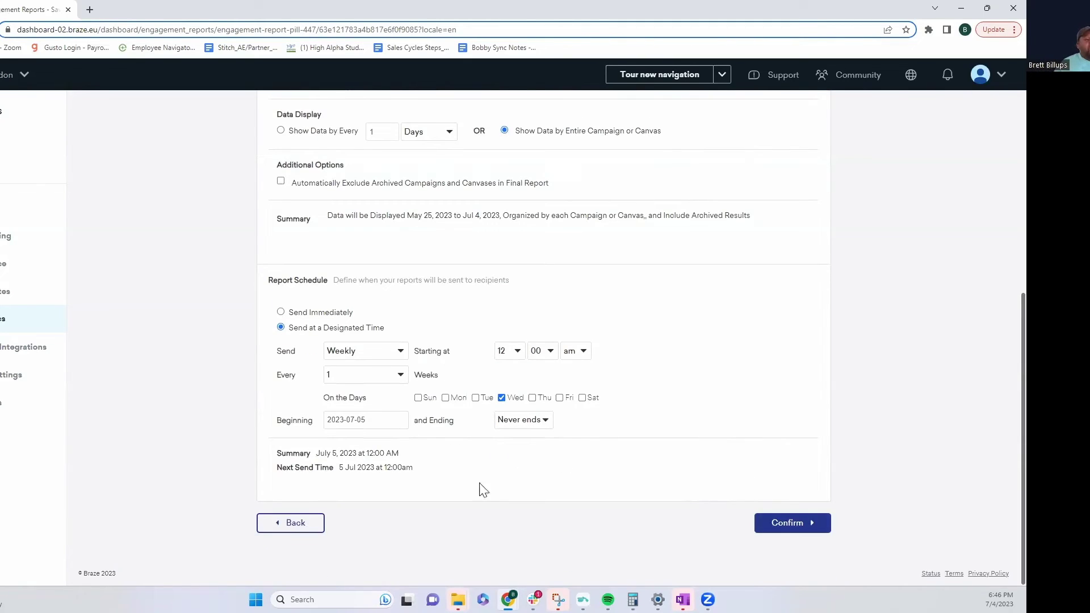
pyautogui.click(804, 532)
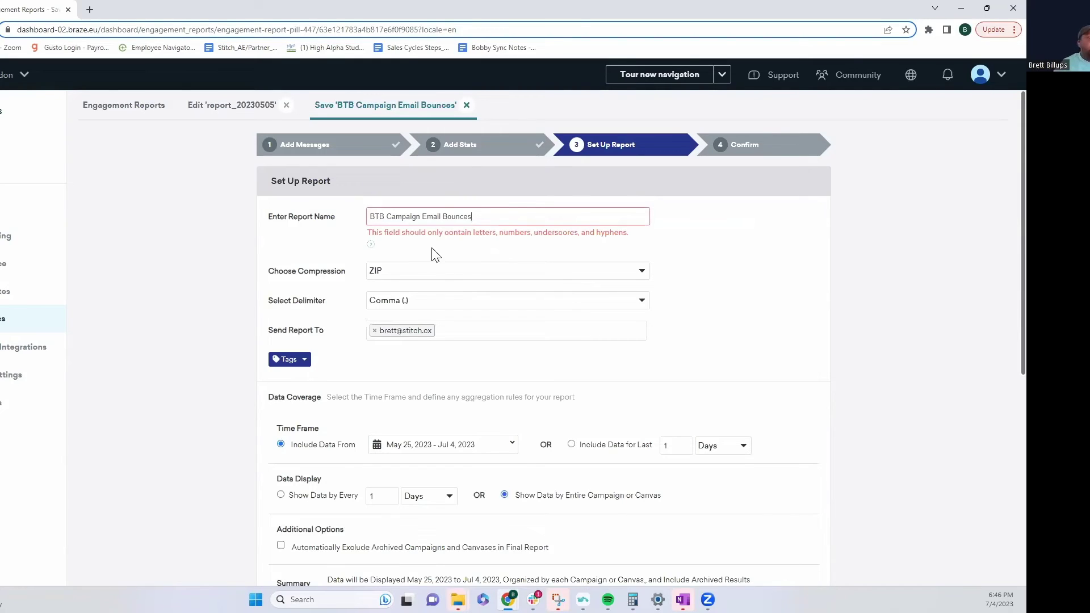
# Remove the spaces so the report name reads 'BTBCampaignEmailBounces', then confirm the setup
pyautogui.hotkey('ctrl', 'Left')
pyautogui.hotkey('ctrl', 'Left')
pyautogui.hotkey('ctrl', 'Left')
pyautogui.press('BackSpace')
pyautogui.click(420, 216)
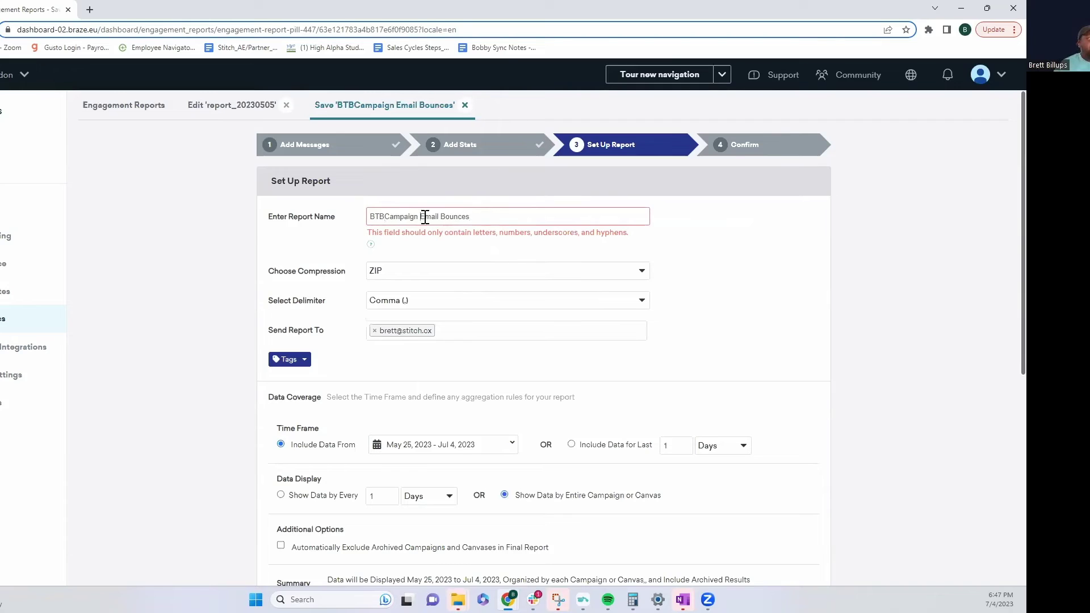
pyautogui.press('BackSpace')
pyautogui.click(439, 216)
pyautogui.press('BackSpace')
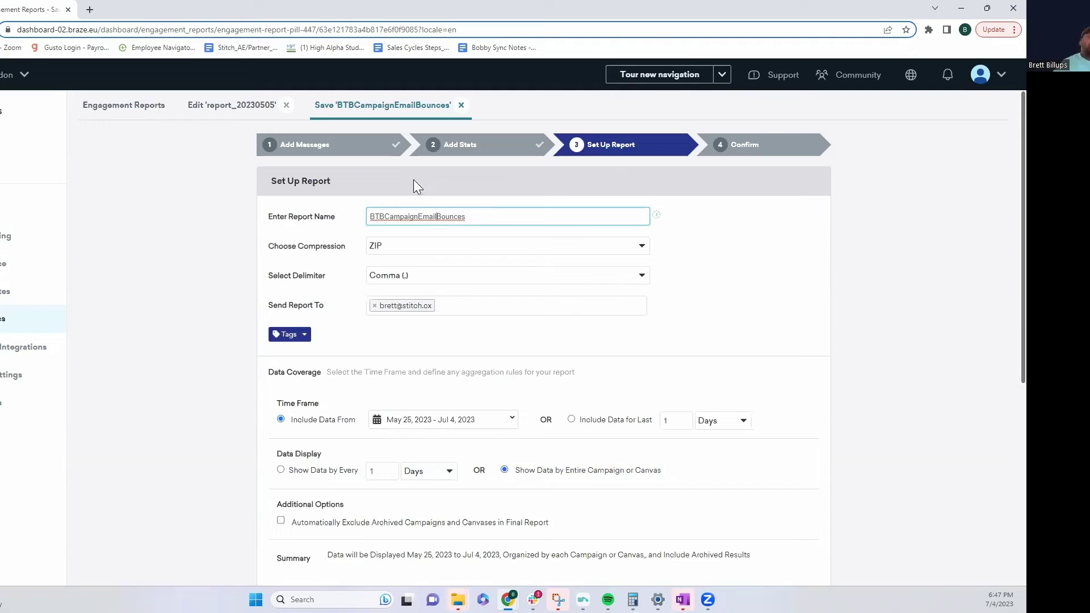
pyautogui.moveTo(464, 218); pyautogui.dragTo(328, 221)
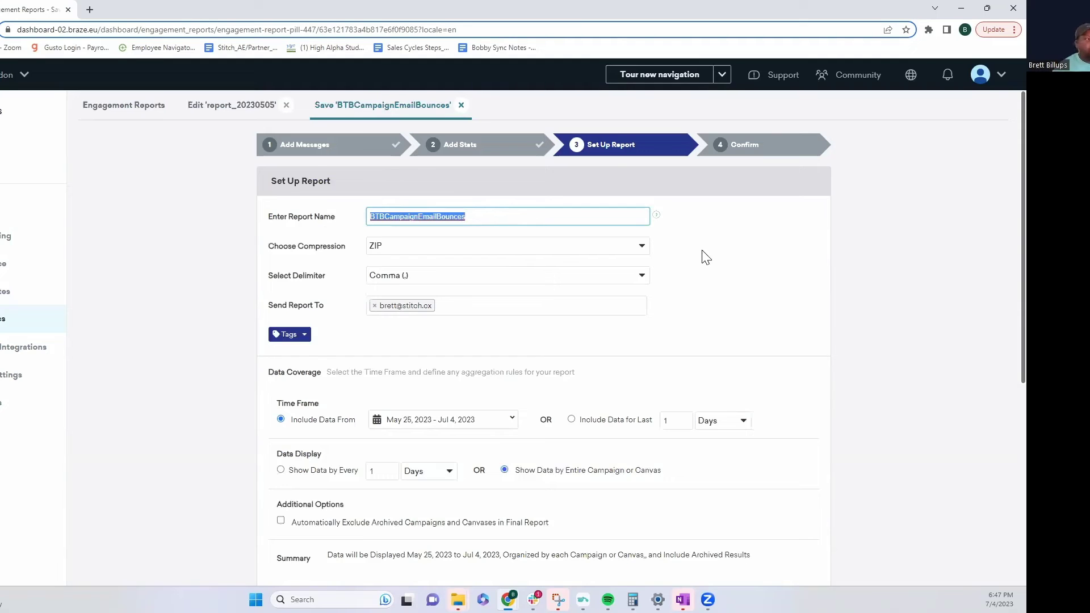
pyautogui.click(749, 292)
pyautogui.scroll(-6, 749, 294)
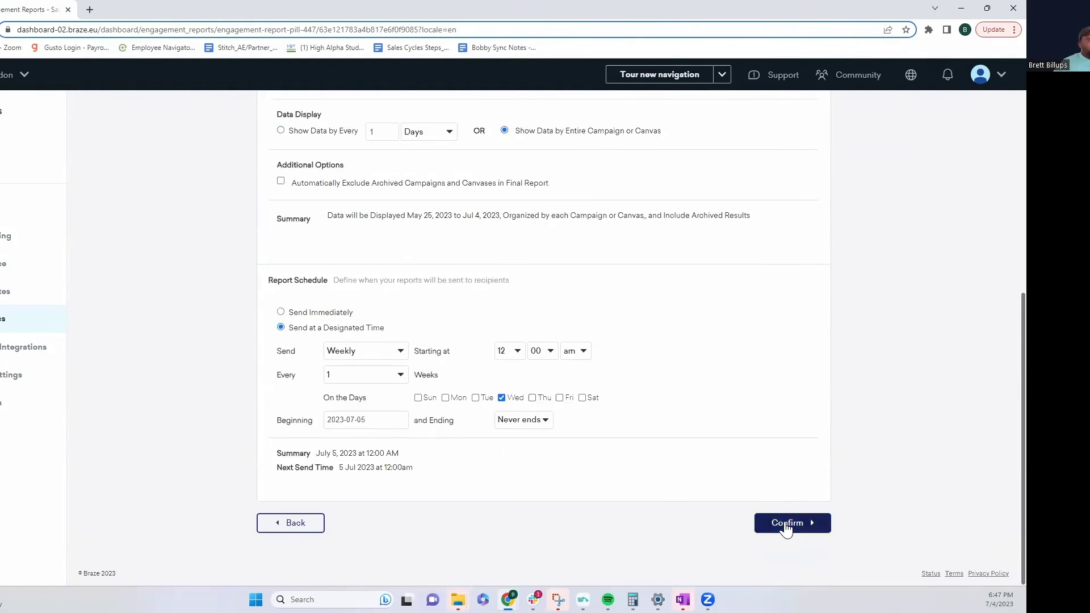
pyautogui.click(786, 525)
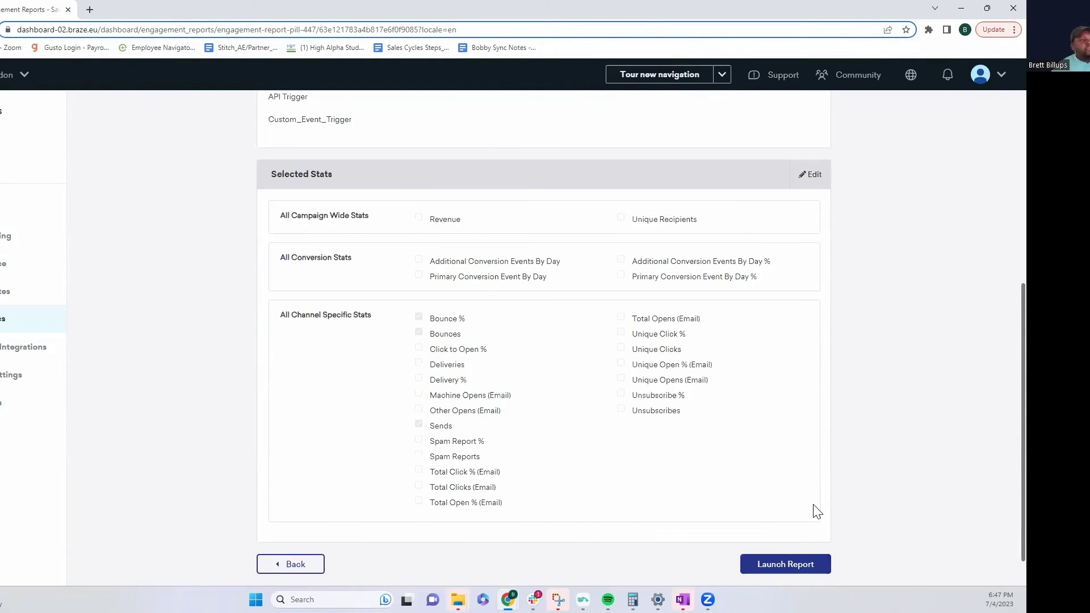
# Review the data display summary and two included campaigns, then launch BTBCampaignEmailBounces
pyautogui.scroll(7, 815, 508)
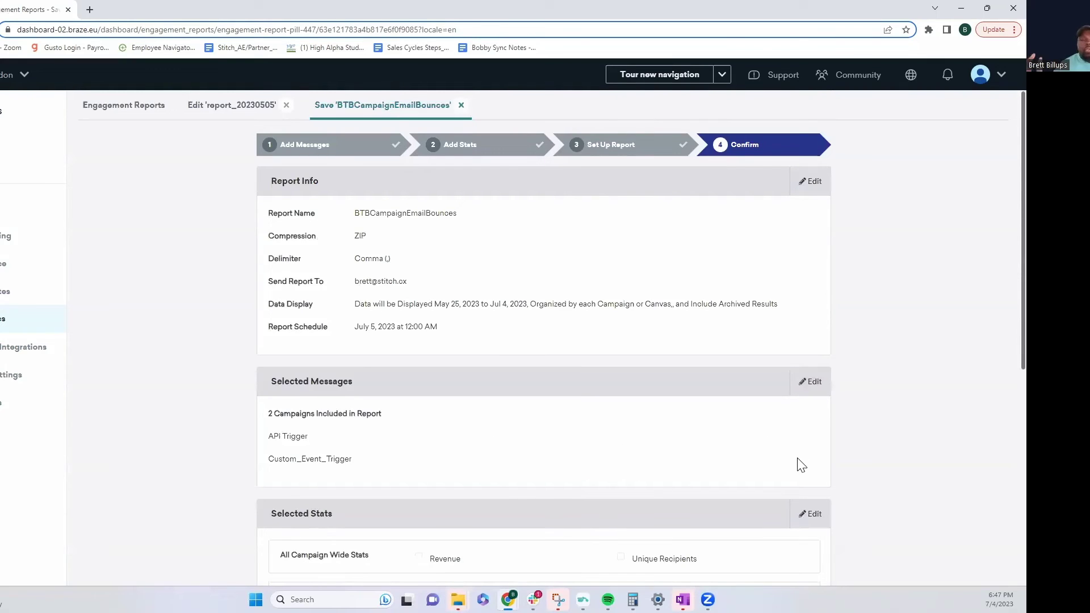
pyautogui.scroll(-7, 732, 368)
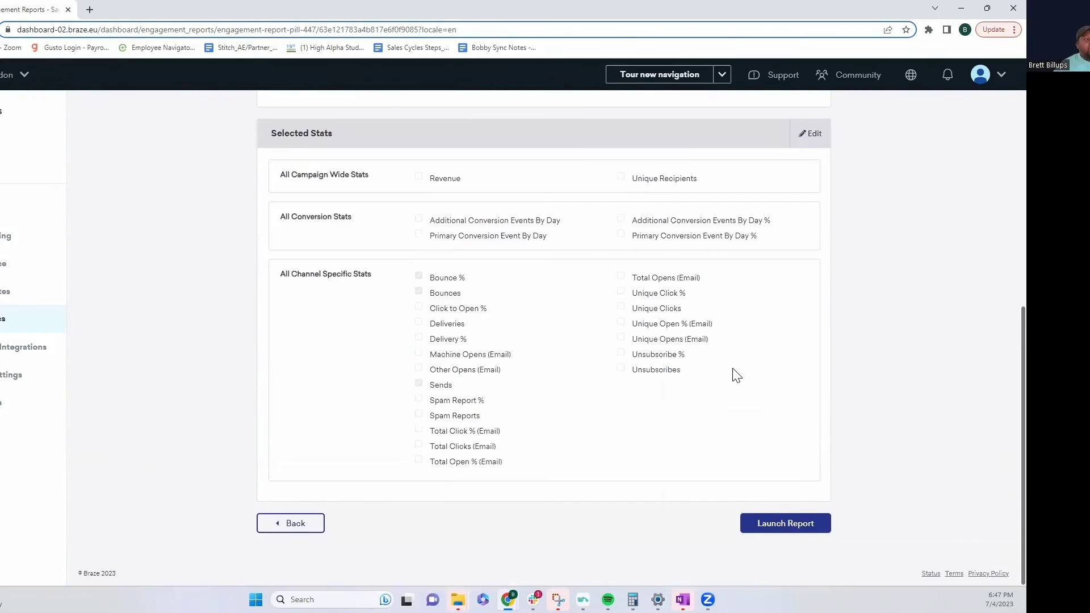
pyautogui.scroll(6, 732, 368)
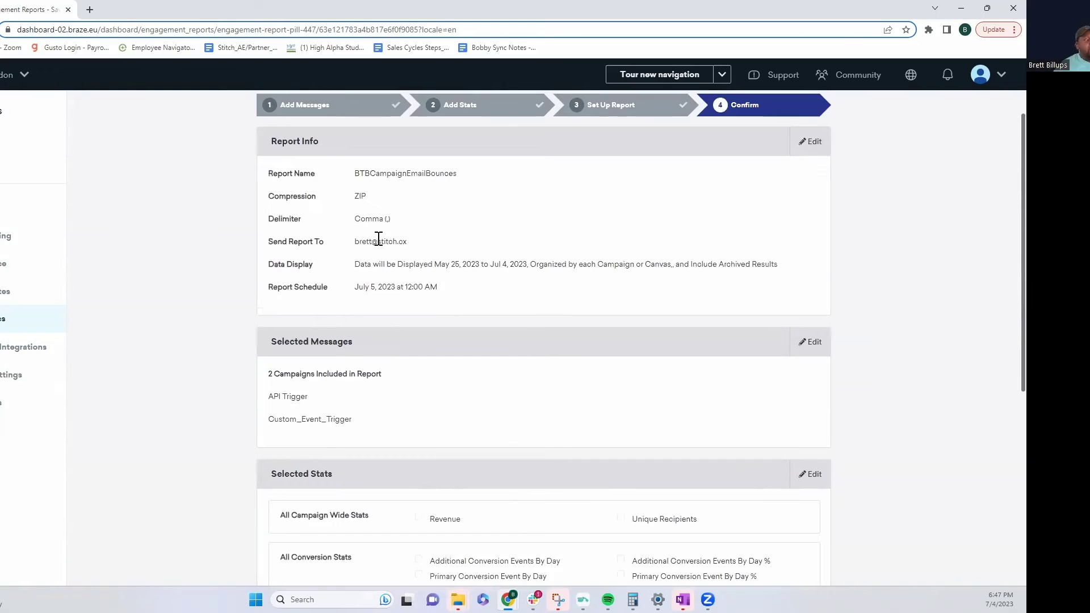
pyautogui.moveTo(367, 264); pyautogui.dragTo(752, 281)
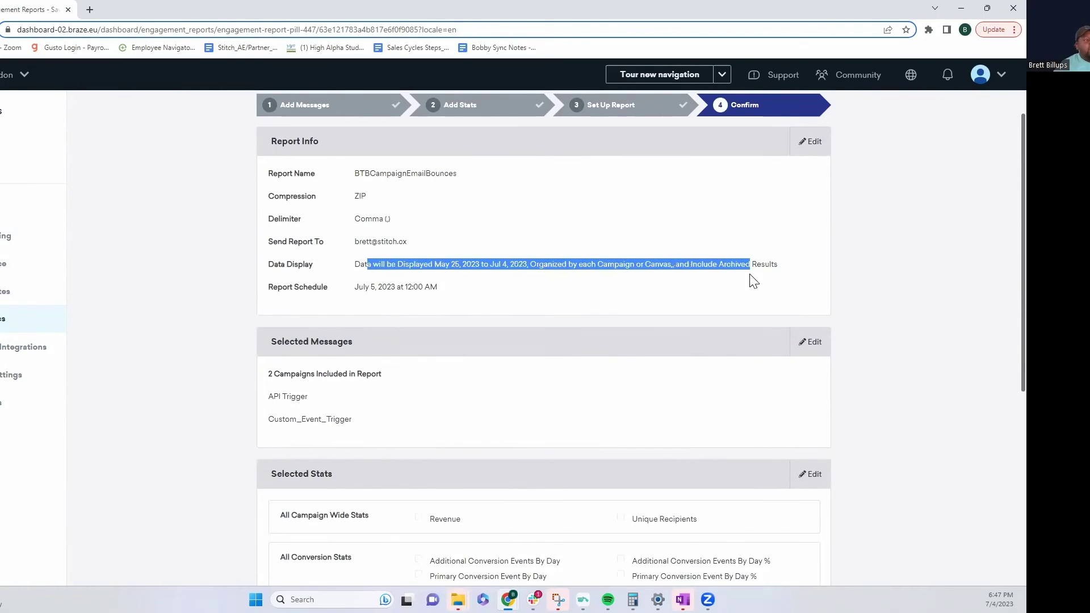
pyautogui.moveTo(272, 396); pyautogui.dragTo(435, 443)
pyautogui.scroll(-5, 488, 438)
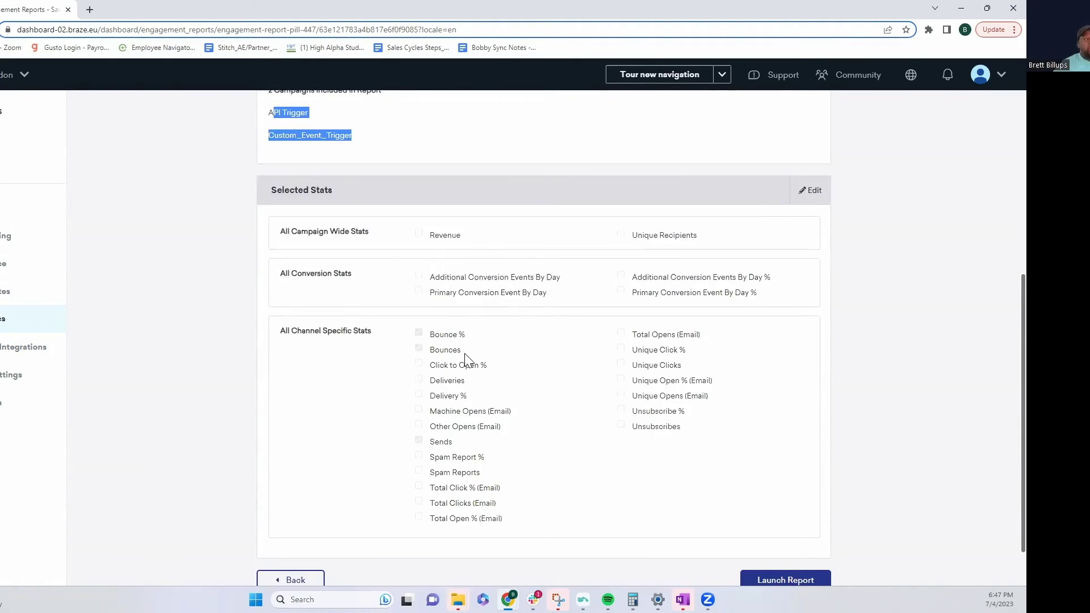
pyautogui.scroll(-1, 782, 522)
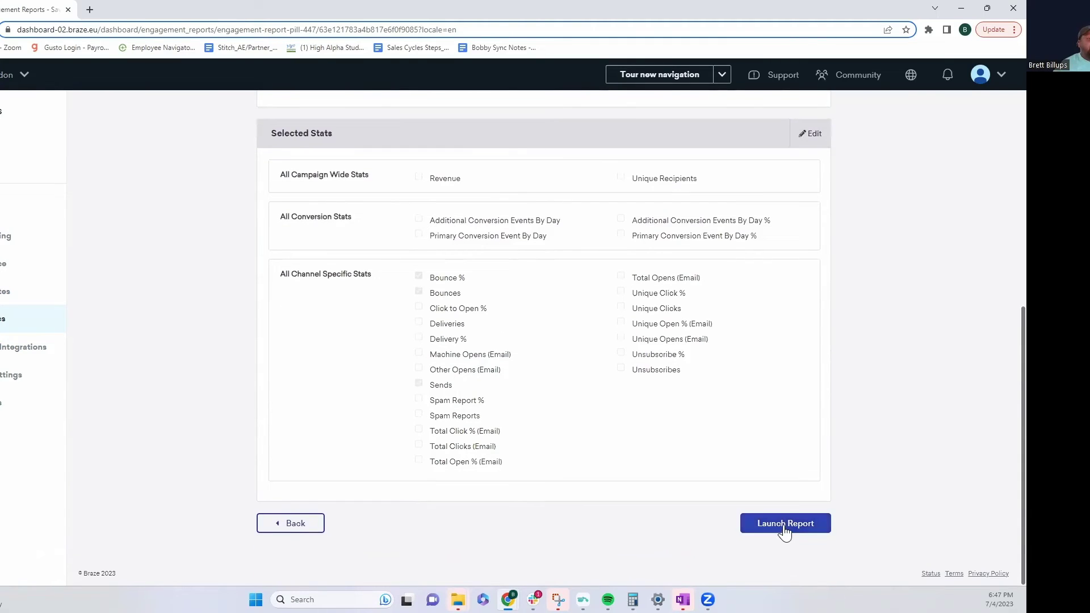
pyautogui.click(784, 524)
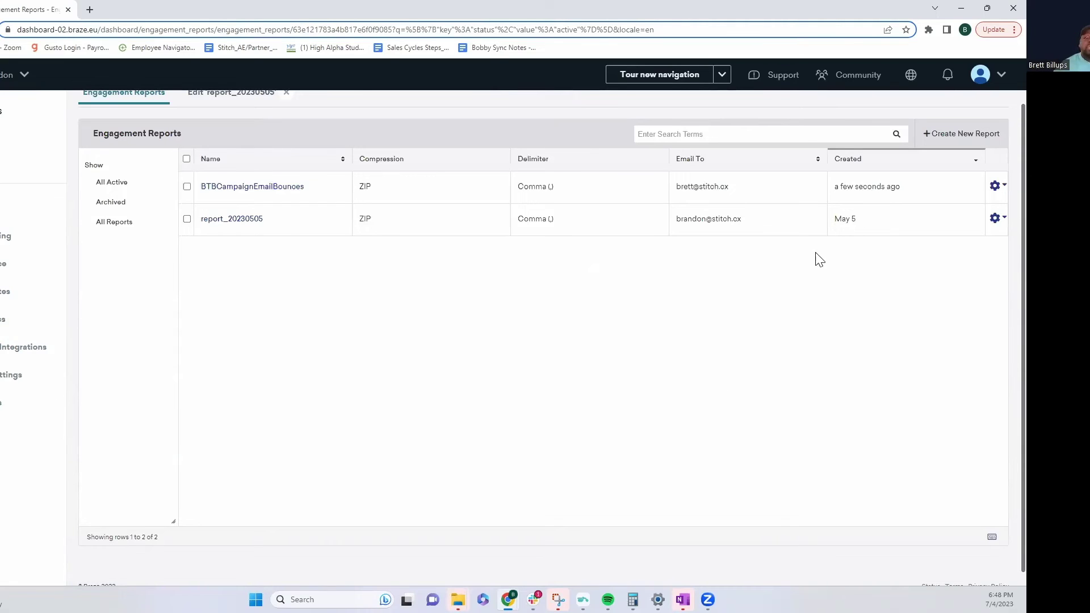
# Open the Email Performance dashboard from Analytics
pyautogui.scroll(1, 869, 275)
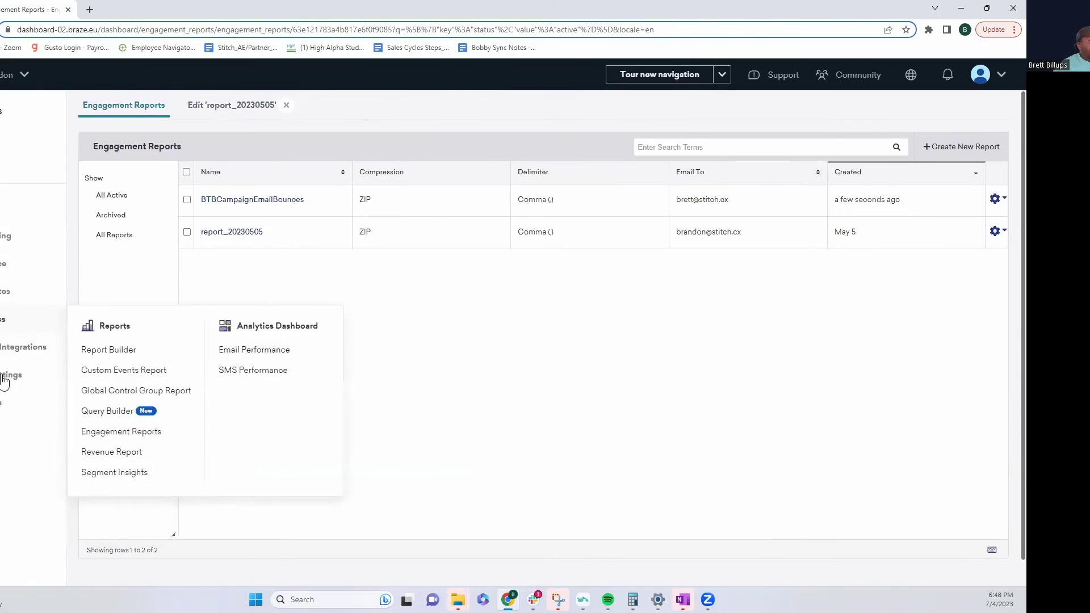
pyautogui.moveTo(5, 321)
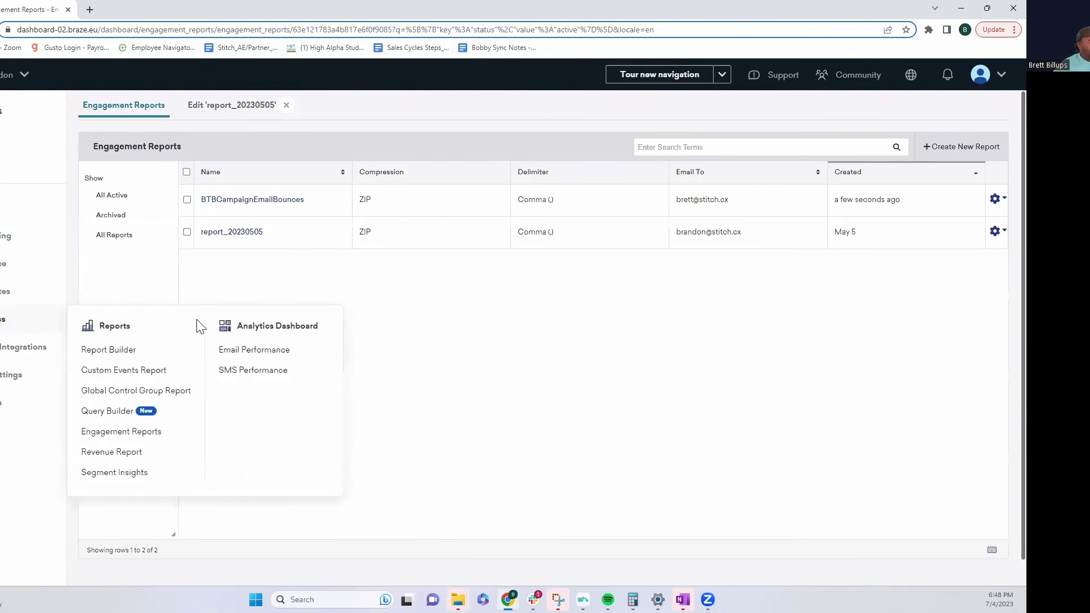
pyautogui.click(255, 352)
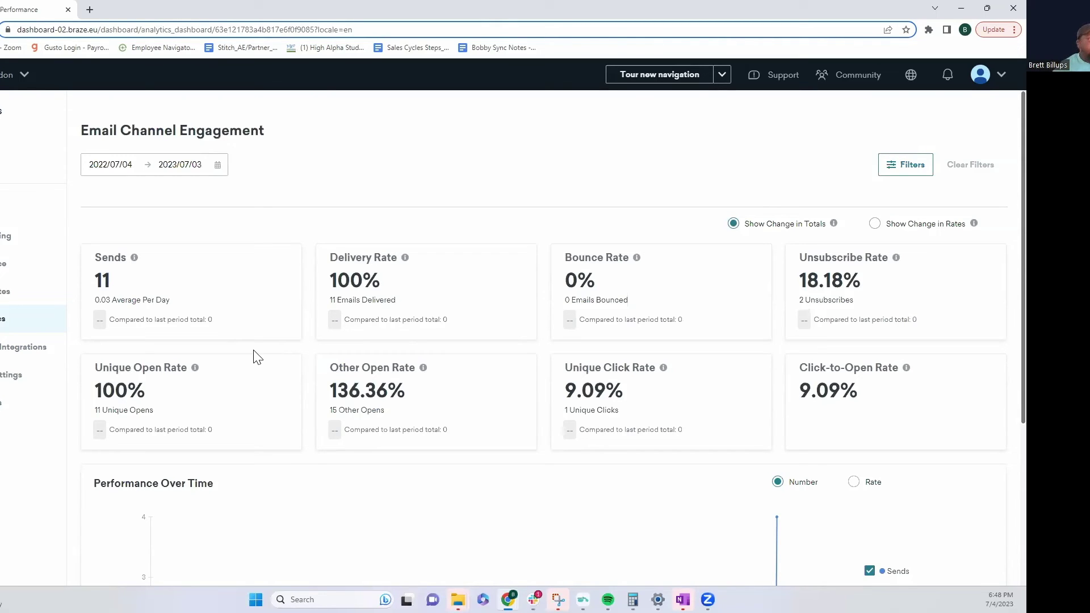
# Review the past year's stat cards, highlighting the Sends comparison to last period
pyautogui.scroll(-3, 672, 243)
pyautogui.scroll(3, 652, 263)
pyautogui.scroll(-3, 727, 287)
pyautogui.scroll(-2, 720, 304)
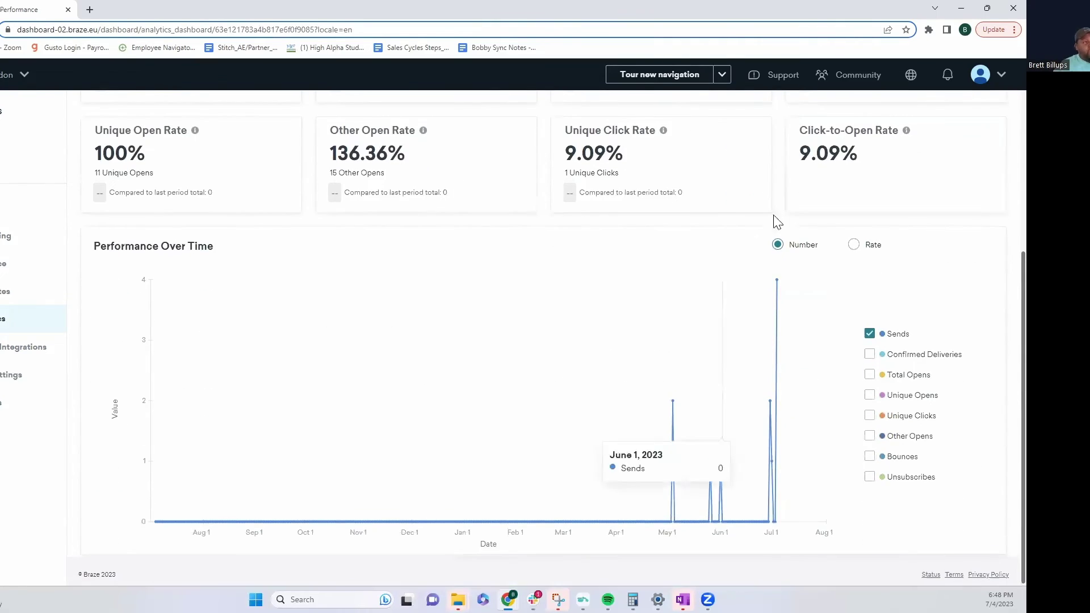
pyautogui.scroll(5, 773, 219)
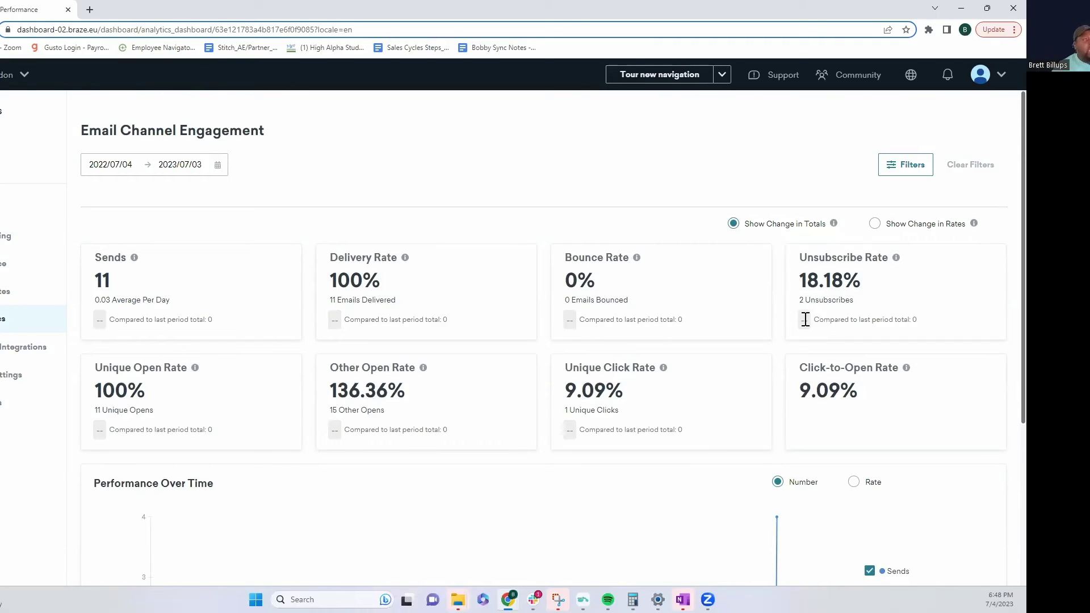
pyautogui.moveTo(108, 320); pyautogui.dragTo(243, 332)
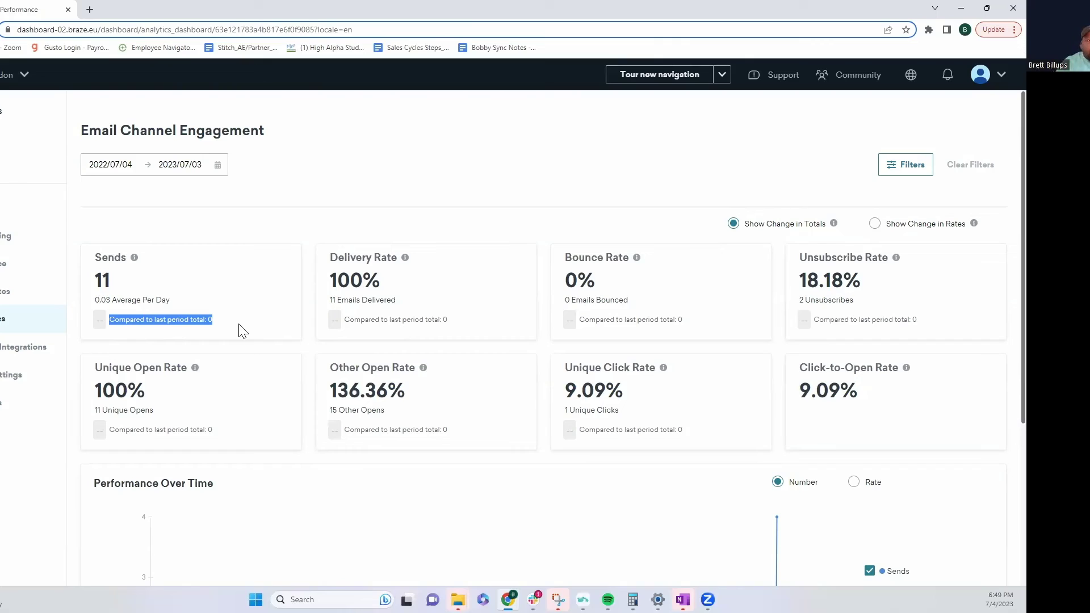
pyautogui.moveTo(213, 321); pyautogui.dragTo(107, 328)
# Switch the dashboard date range from Last 7 Days to This Month to Date
pyautogui.click(100, 322)
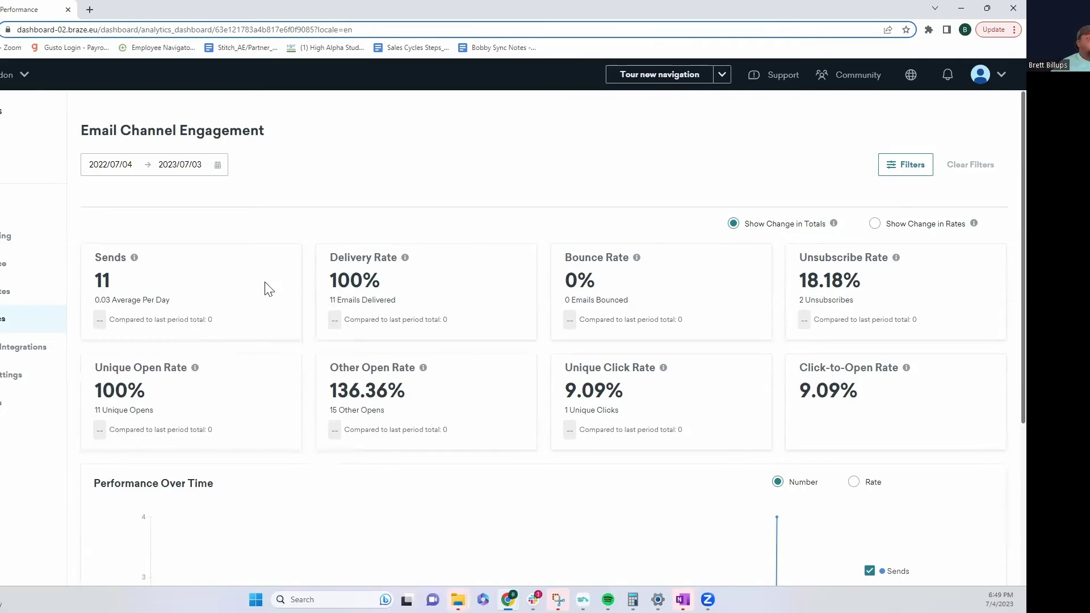
pyautogui.click(216, 166)
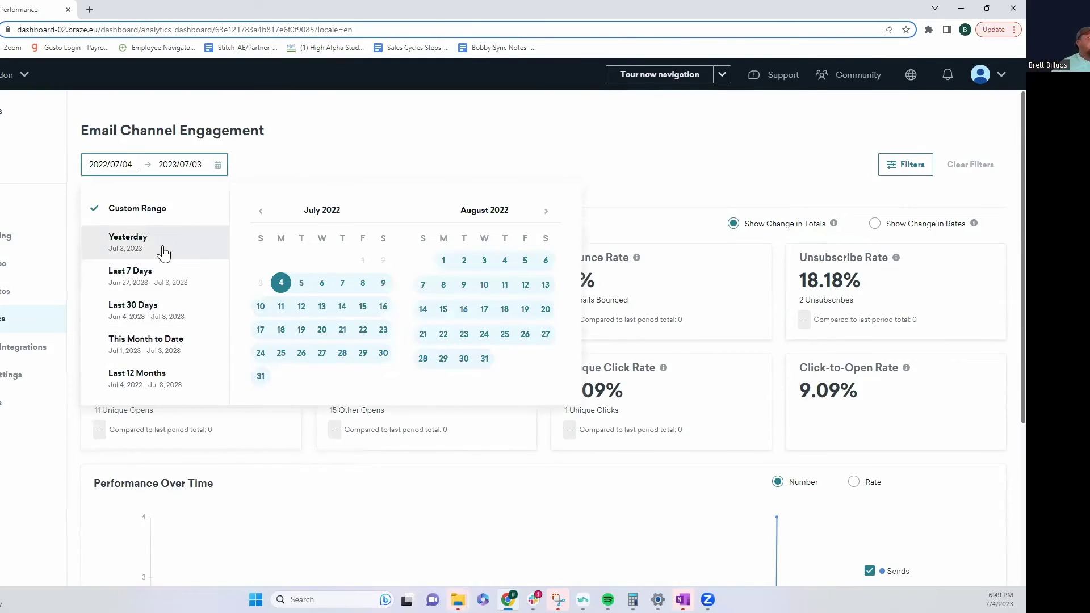
pyautogui.click(143, 274)
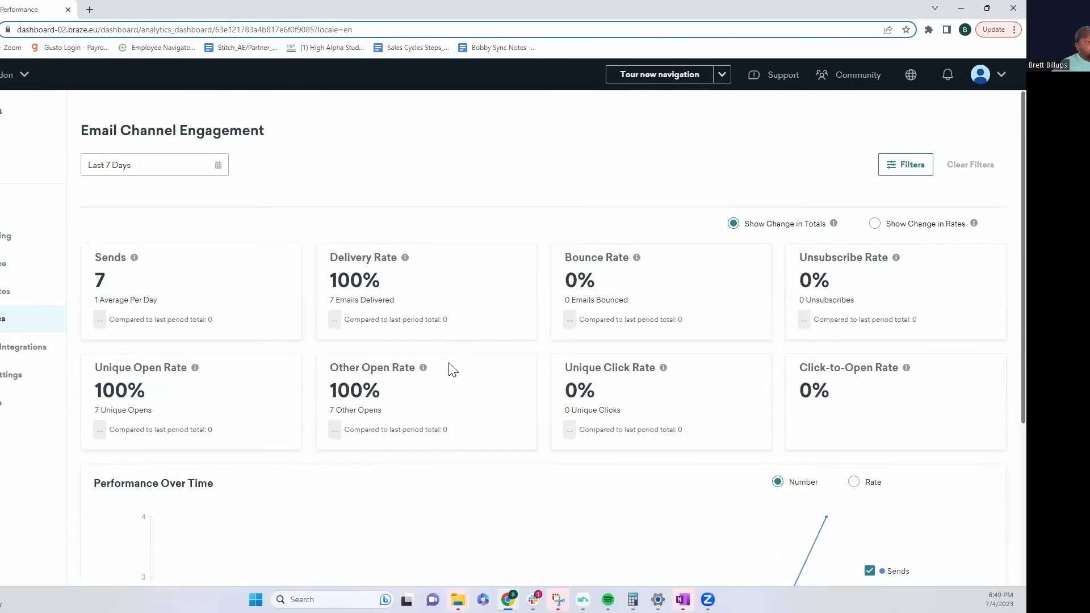
pyautogui.click(219, 172)
pyautogui.click(143, 340)
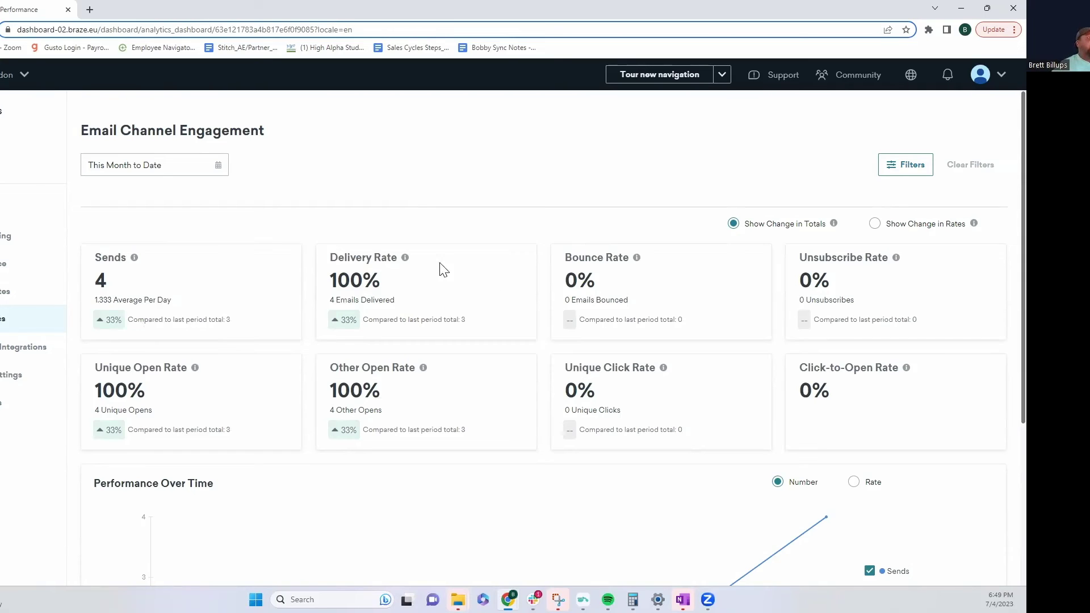
# Highlight the Sends 33% and Delivery Rate changes versus last period
pyautogui.moveTo(245, 322); pyautogui.dragTo(129, 319)
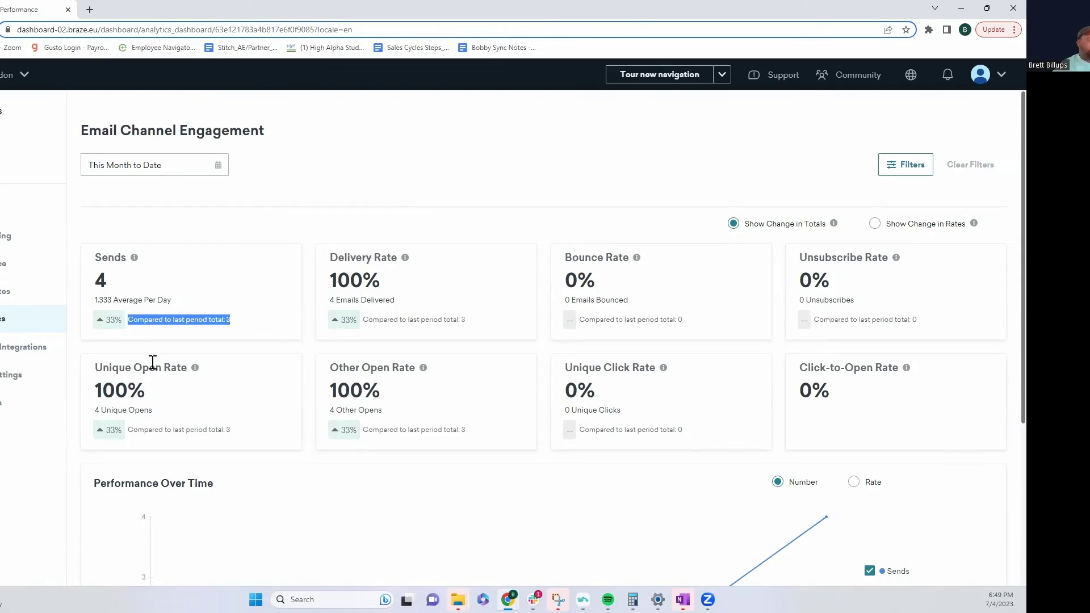
pyautogui.moveTo(474, 323); pyautogui.dragTo(352, 319)
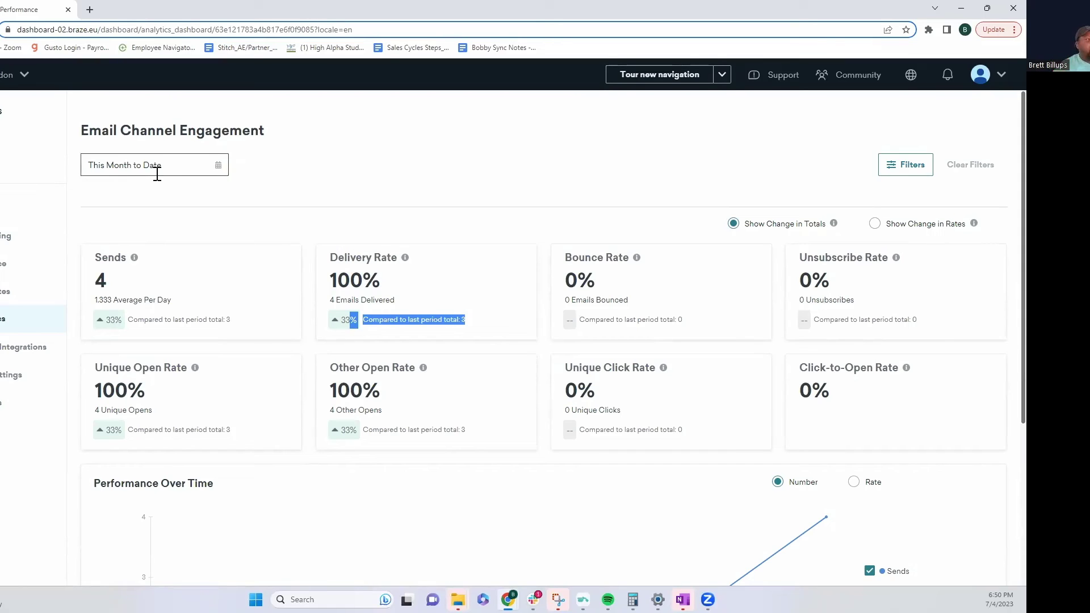
pyautogui.moveTo(261, 321); pyautogui.dragTo(107, 325)
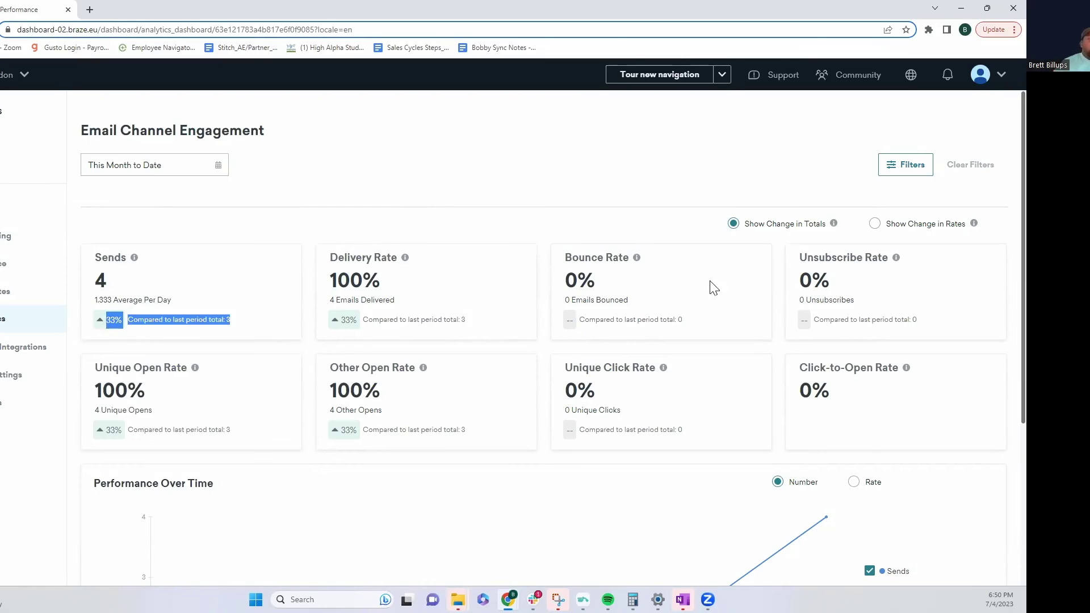
pyautogui.scroll(-2, 738, 320)
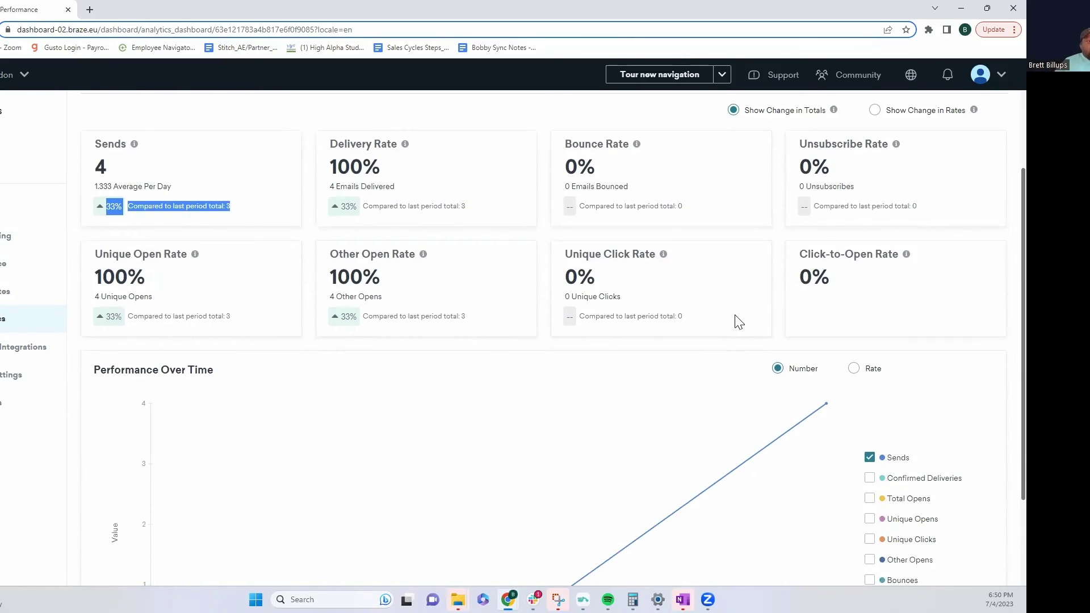
pyautogui.scroll(2, 738, 322)
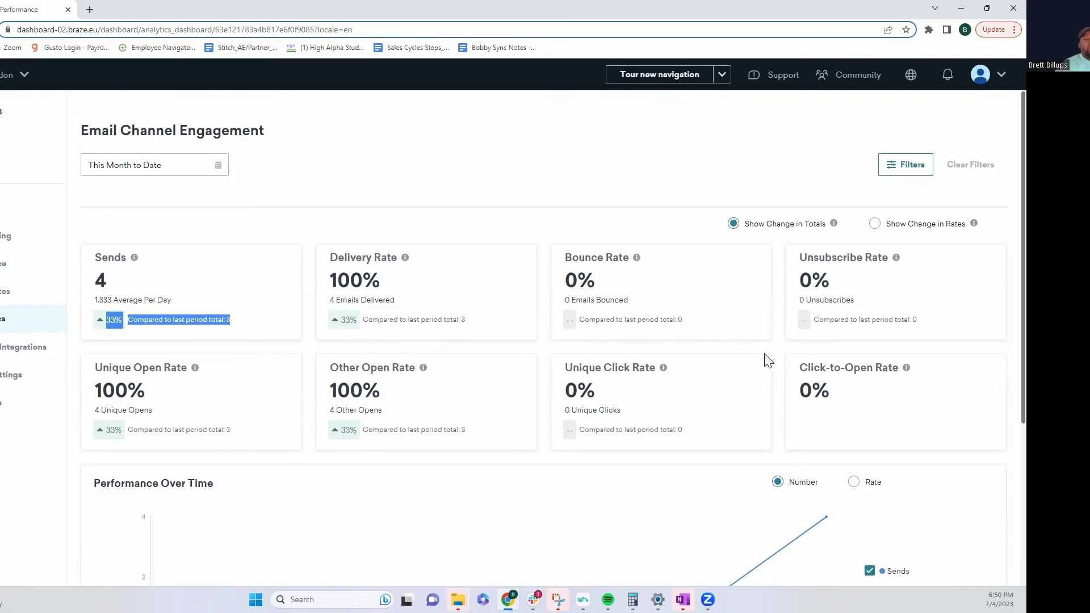
pyautogui.click(874, 225)
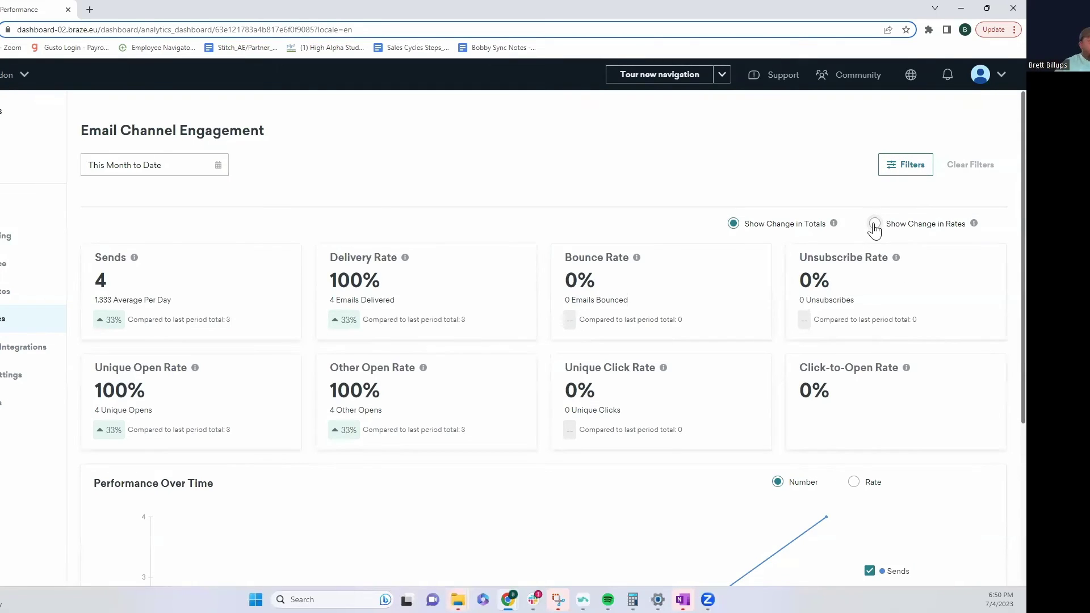
pyautogui.click(733, 223)
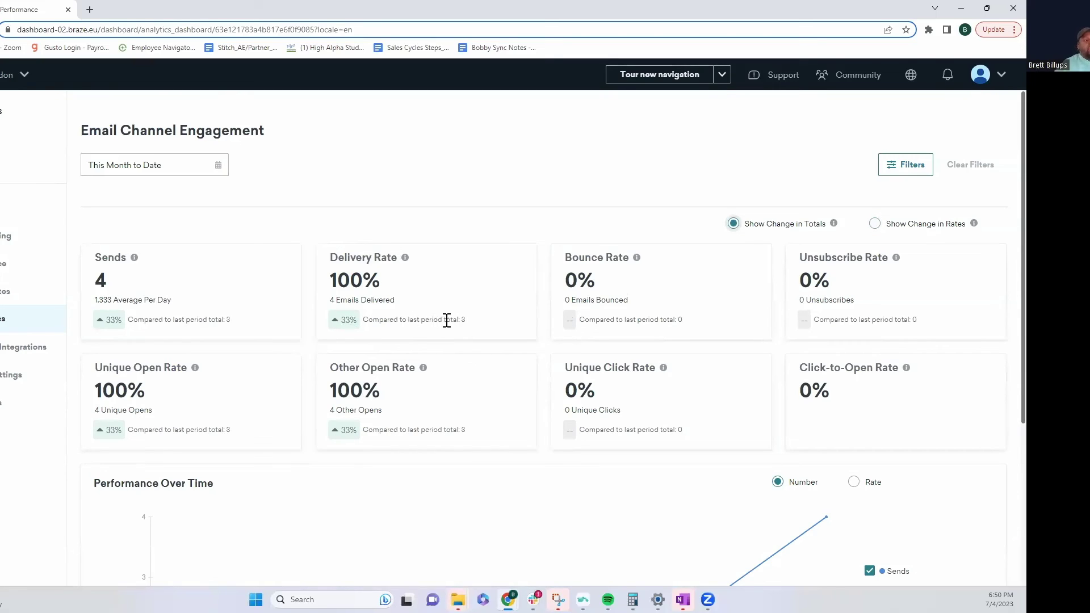
pyautogui.click(875, 226)
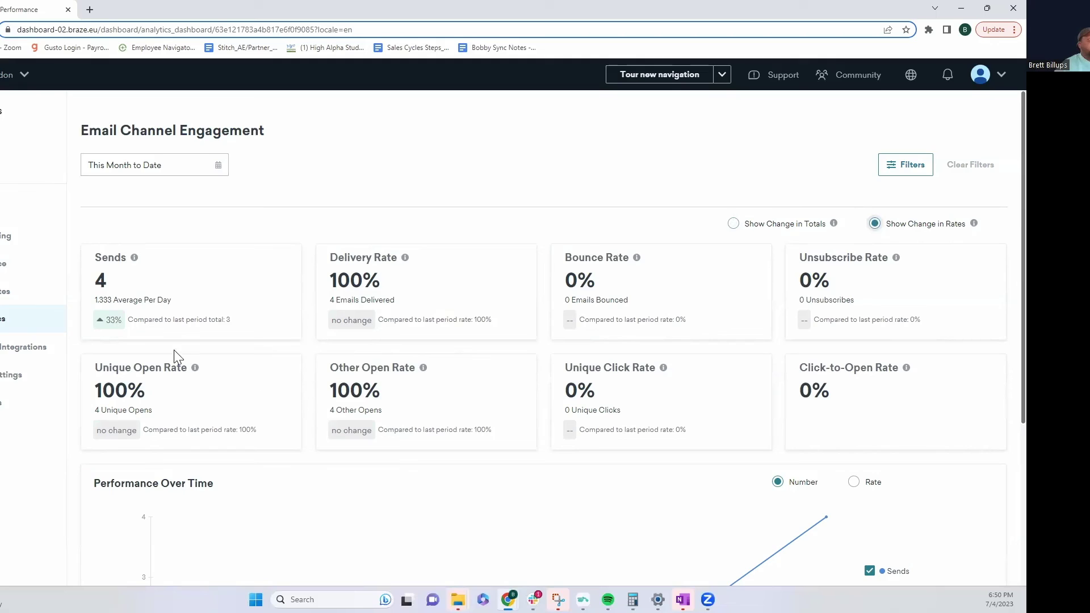
pyautogui.moveTo(403, 320); pyautogui.dragTo(491, 318)
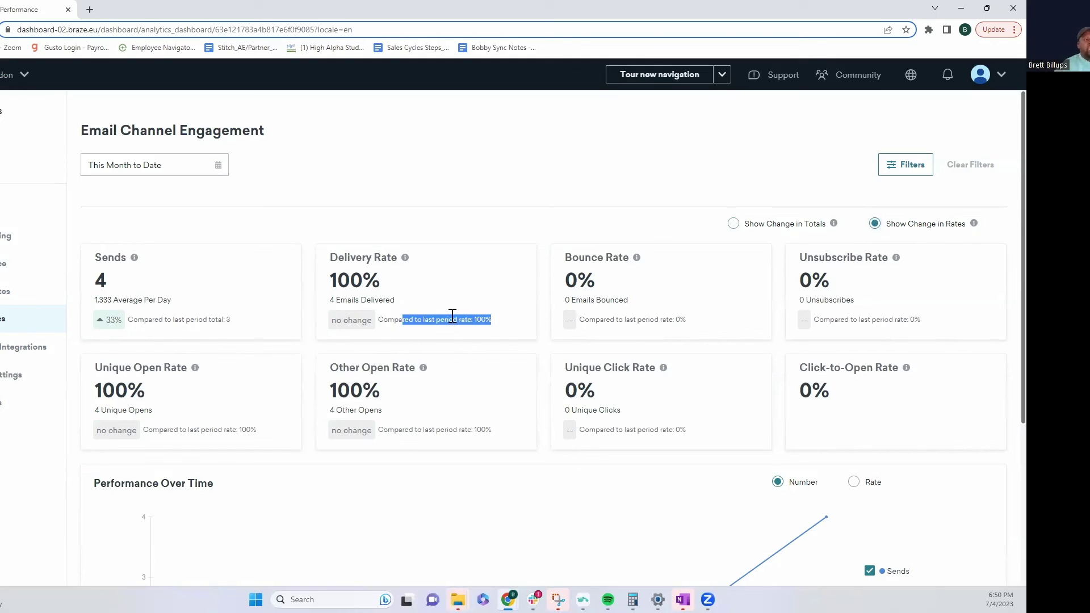
pyautogui.click(482, 306)
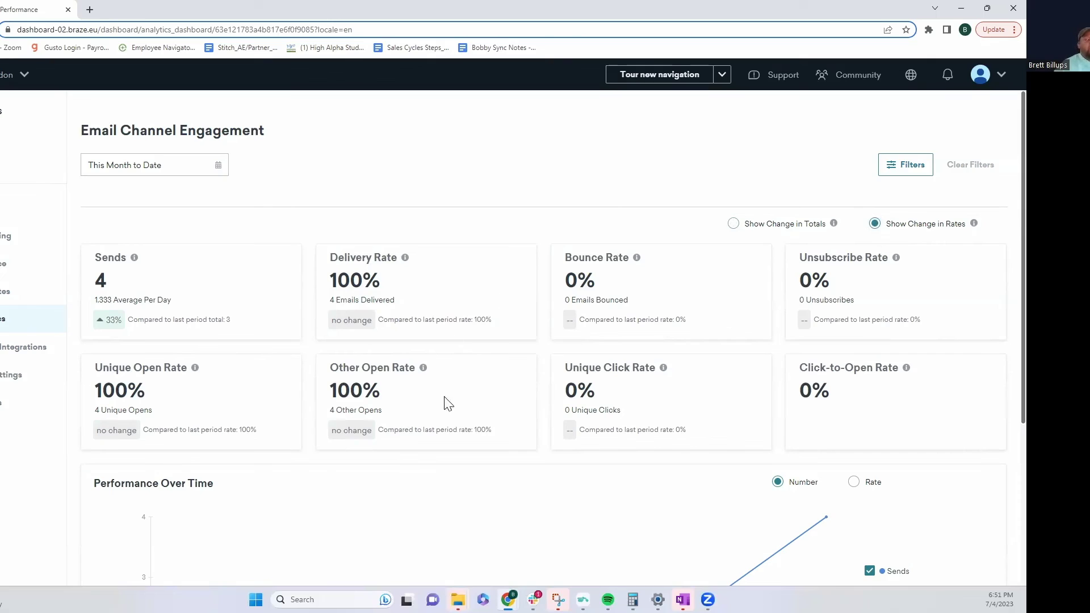
pyautogui.doubleClick(486, 319)
pyautogui.moveTo(494, 430); pyautogui.dragTo(470, 431)
pyautogui.click(734, 225)
pyautogui.click(733, 224)
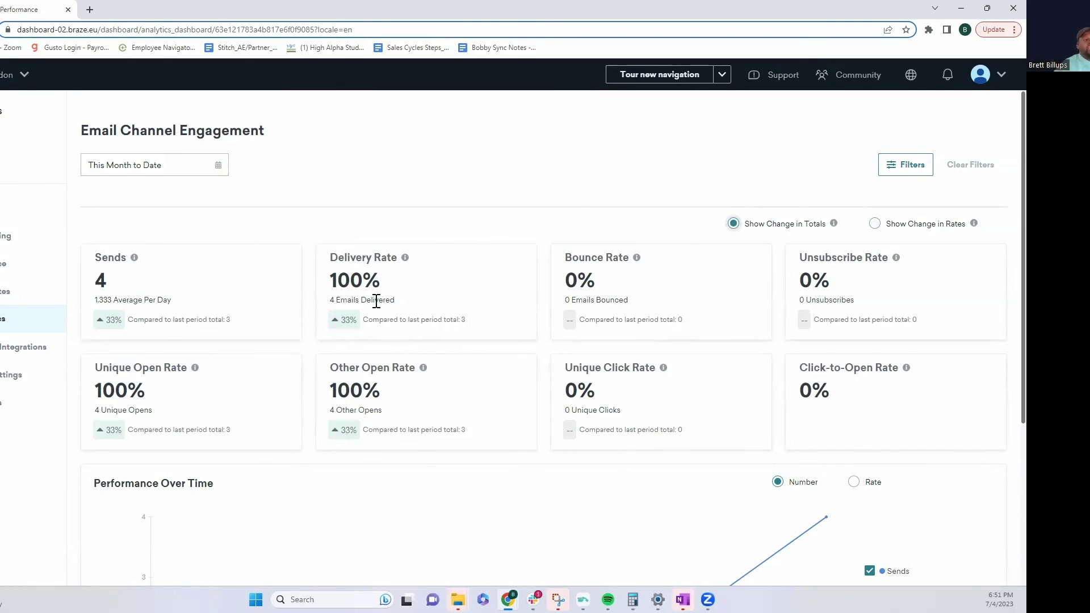
pyautogui.doubleClick(363, 298)
pyautogui.doubleClick(463, 320)
pyautogui.click(874, 224)
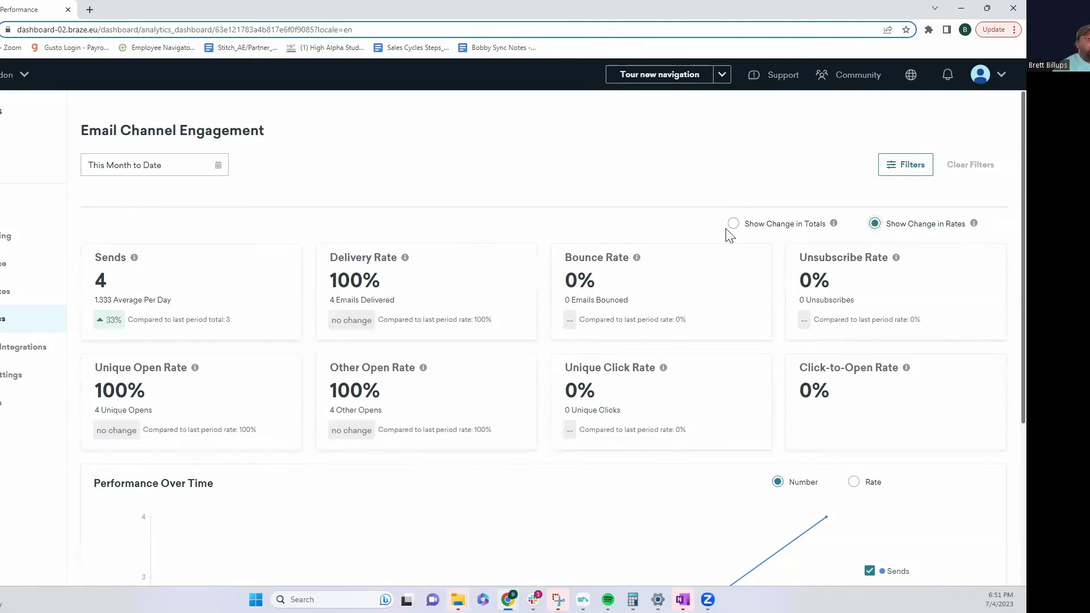
pyautogui.moveTo(380, 322); pyautogui.dragTo(520, 326)
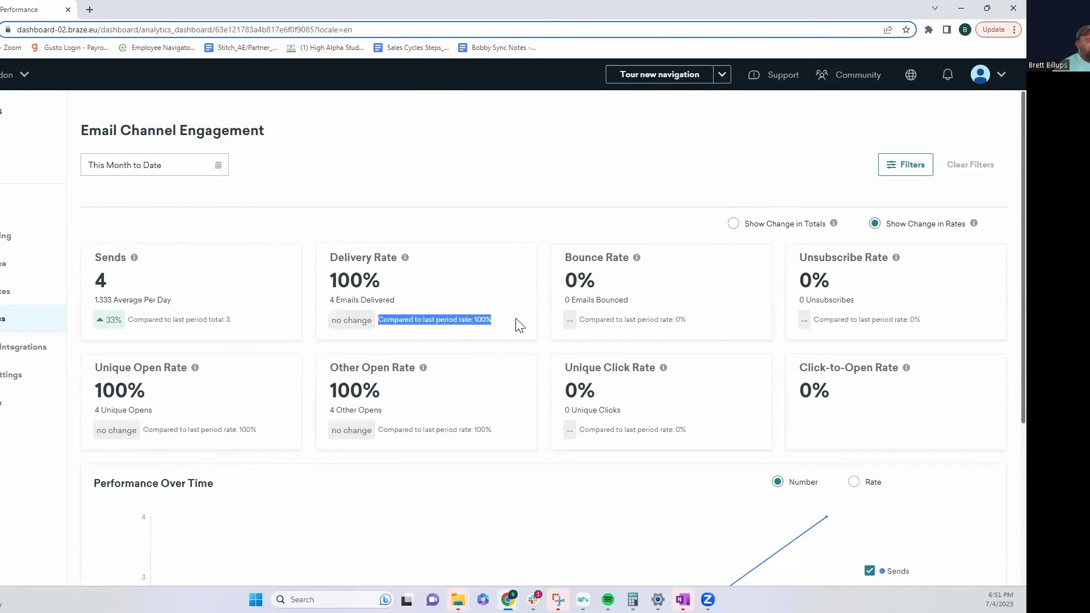
pyautogui.moveTo(394, 328); pyautogui.dragTo(708, 228)
pyautogui.click(733, 223)
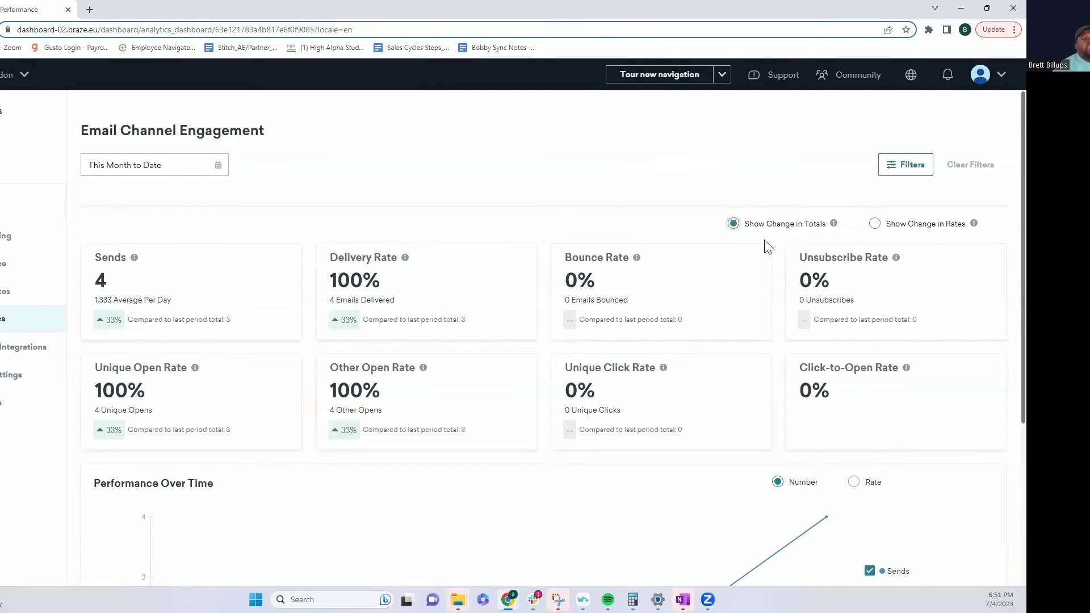
pyautogui.click(898, 168)
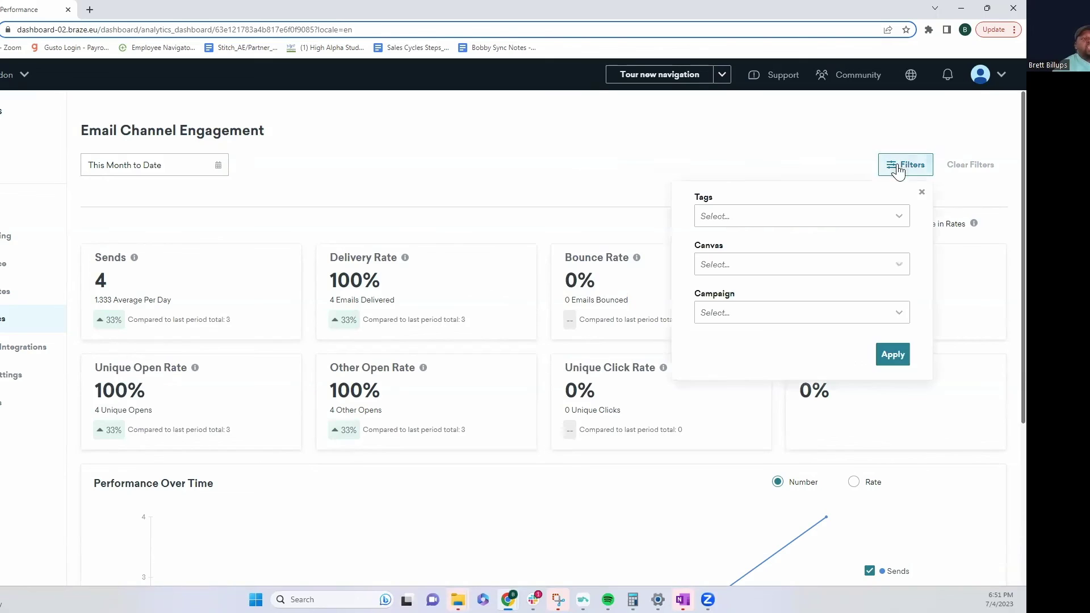
# Filter the dashboard by the BTB DEMO tag
pyautogui.click(764, 218)
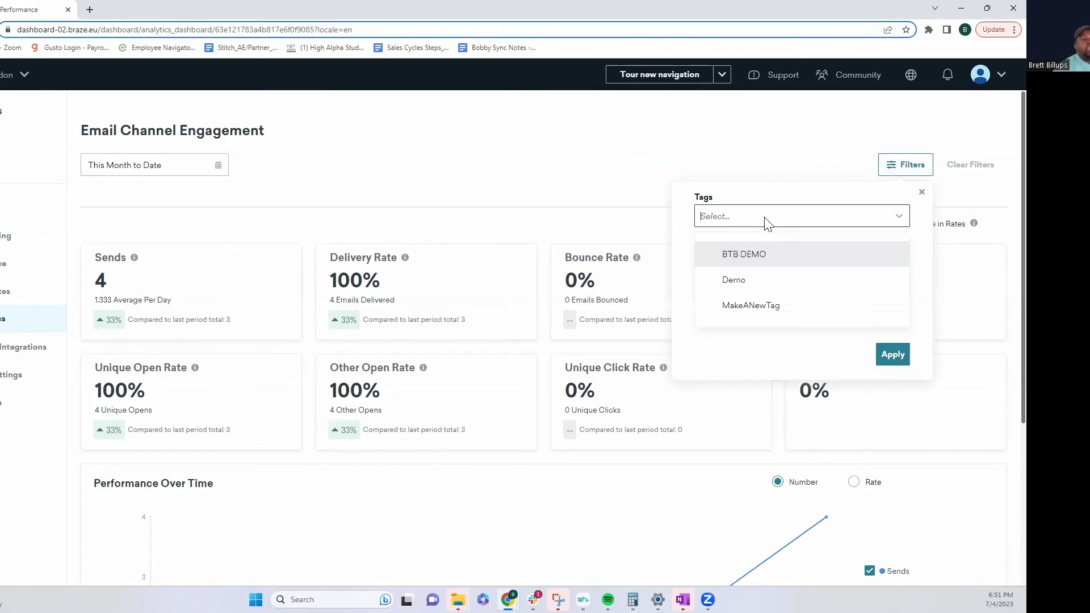
pyautogui.click(755, 261)
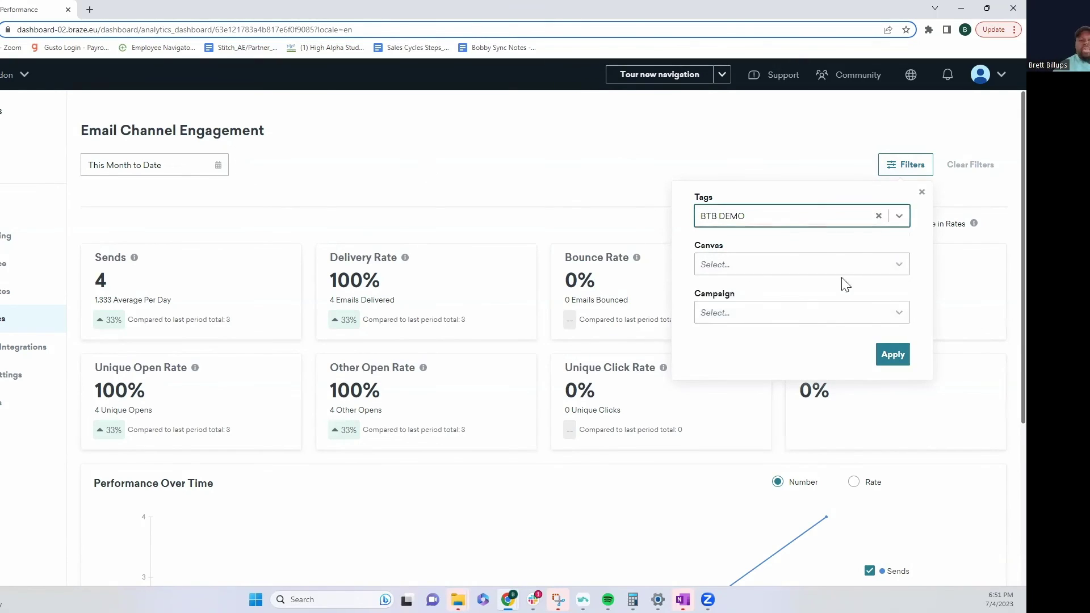
pyautogui.click(905, 364)
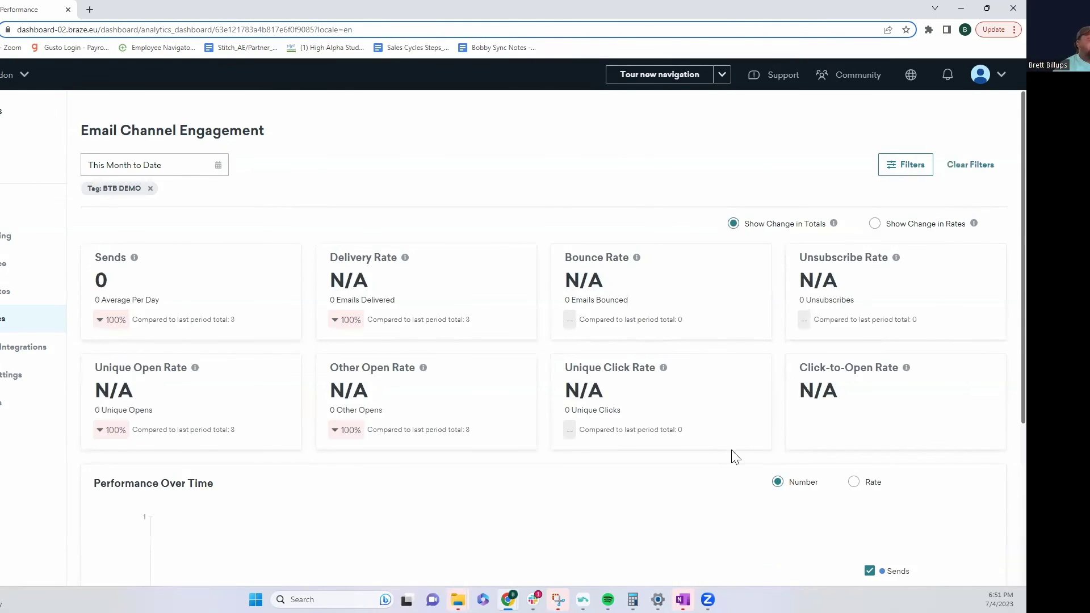
# Set the dashboard date range to Last 12 Months
pyautogui.click(218, 167)
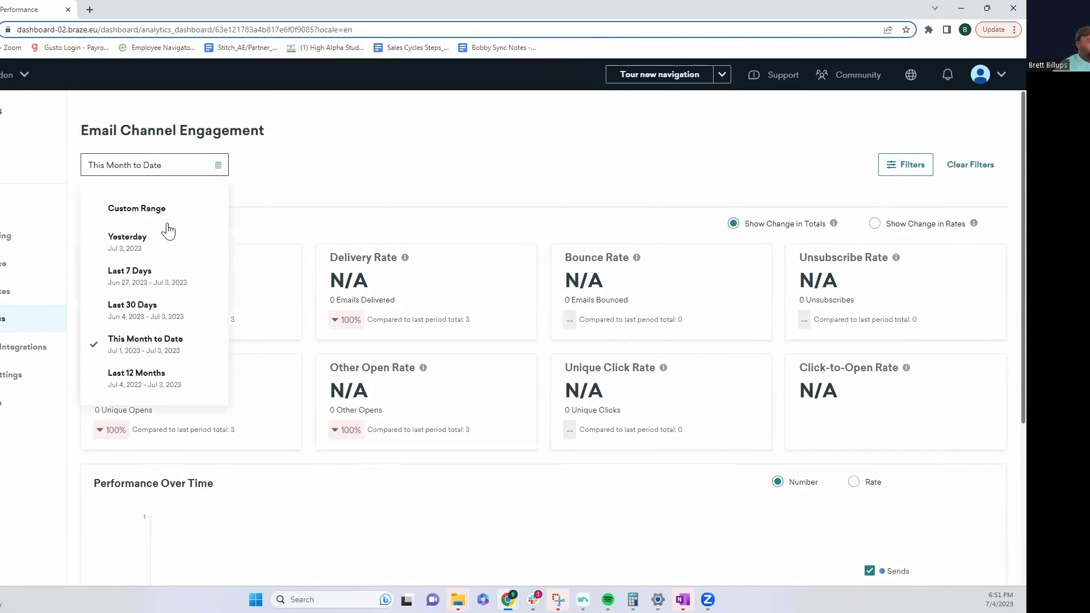
pyautogui.click(139, 217)
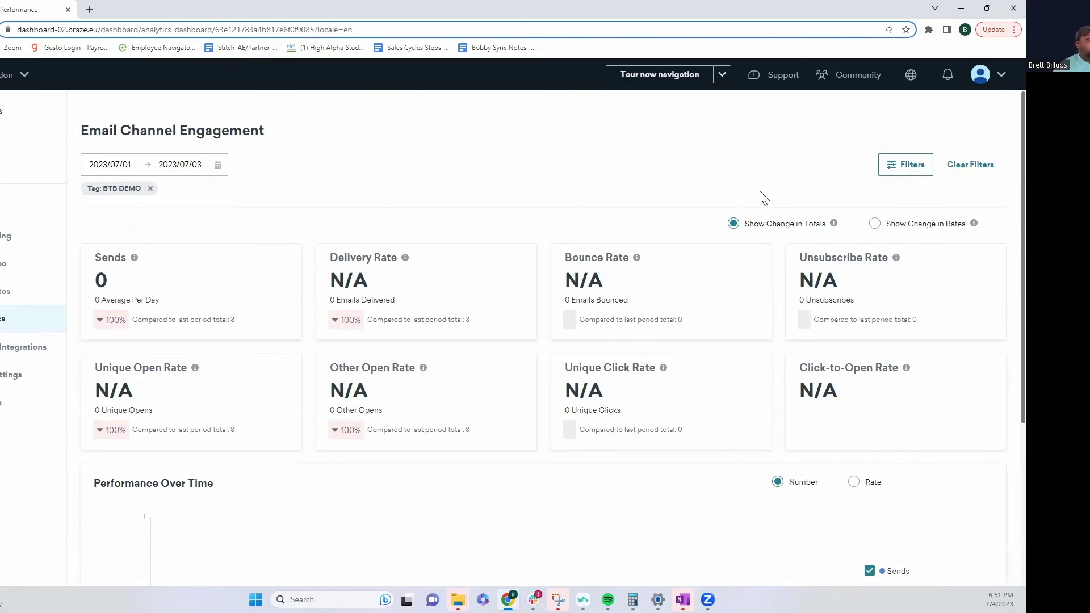
pyautogui.click(216, 169)
pyautogui.click(122, 377)
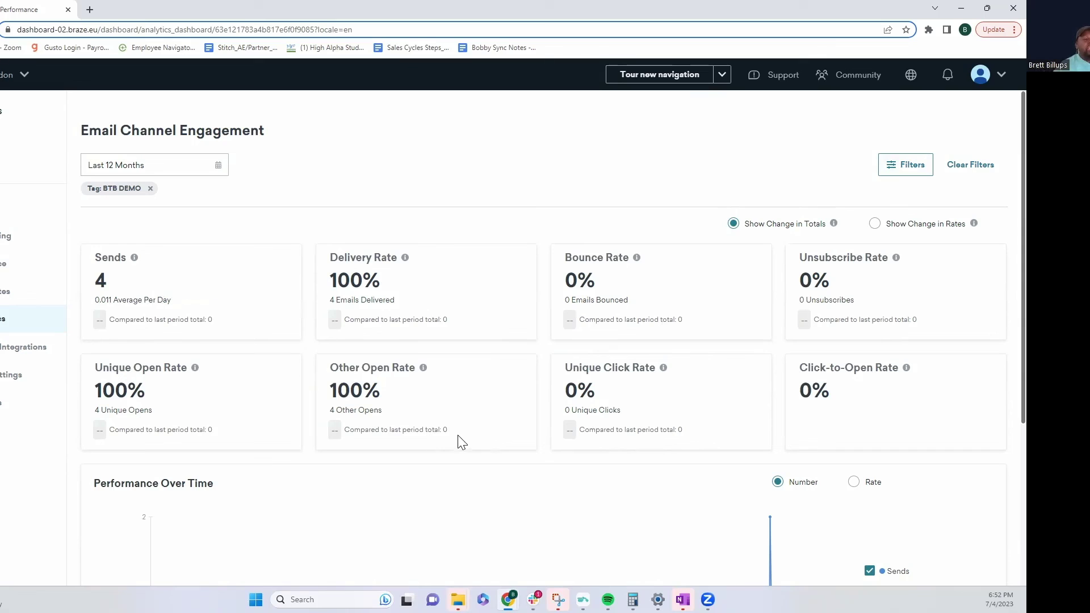
# Try Confirmed Deliveries and Total Opens on the chart, finally plotting Unique Opens with Sends
pyautogui.scroll(-1, 613, 422)
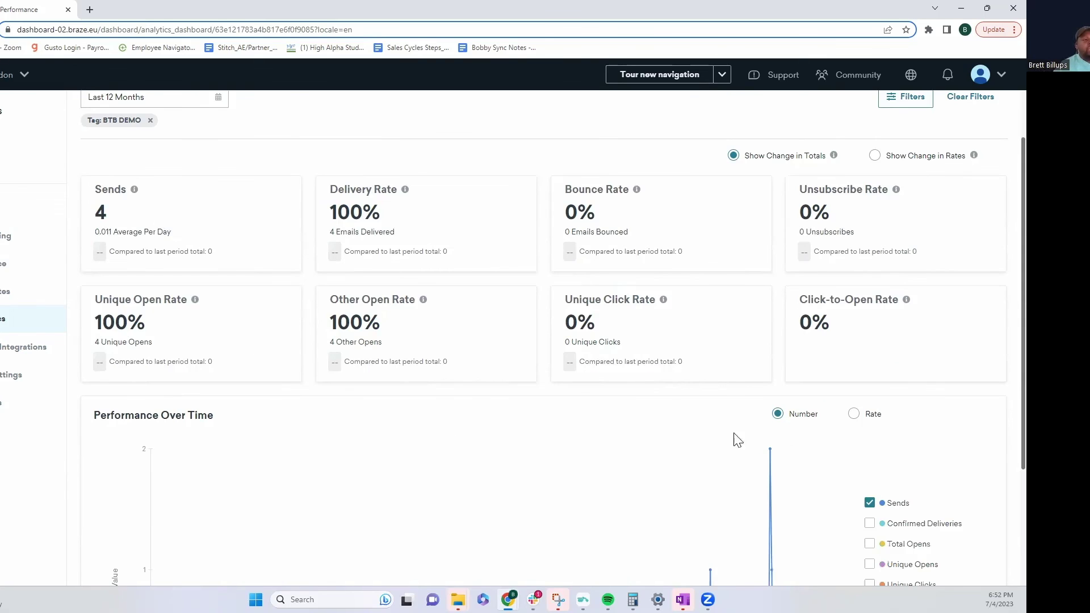
pyautogui.scroll(-3, 735, 439)
pyautogui.scroll(-1, 874, 428)
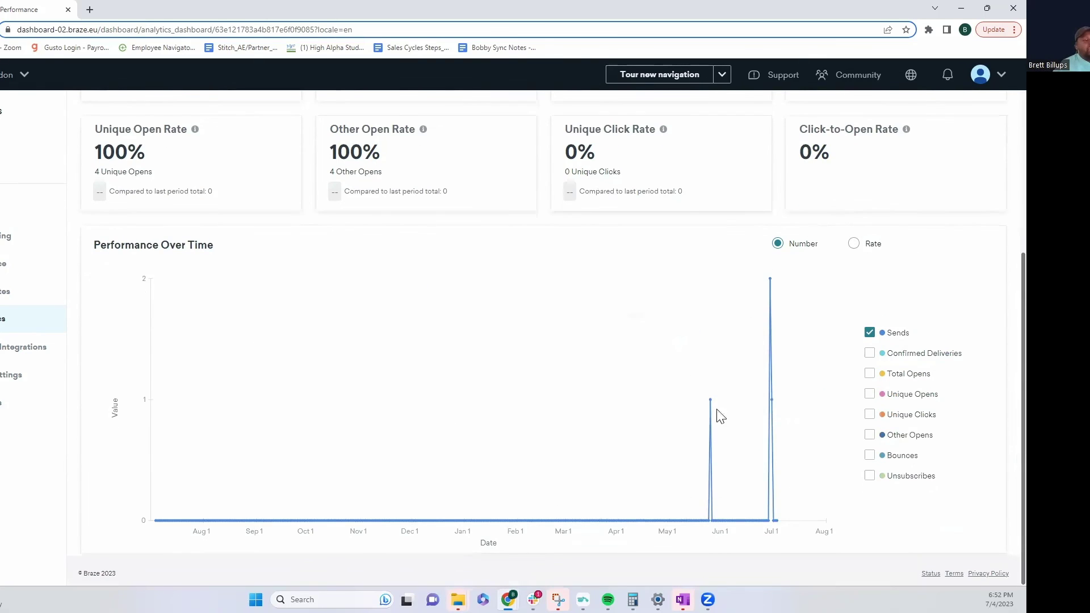
pyautogui.click(869, 354)
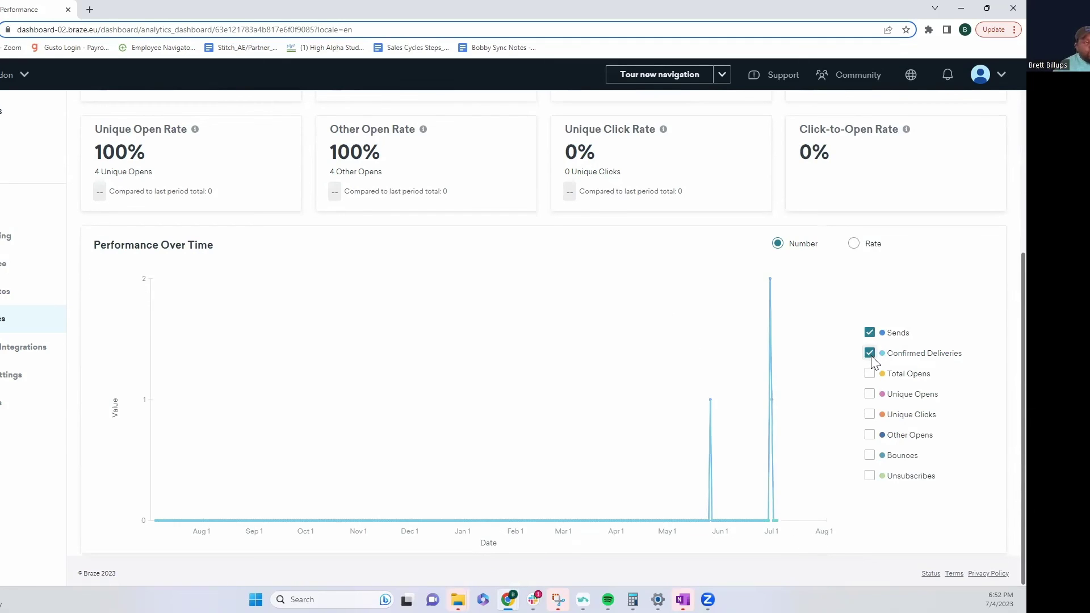
pyautogui.click(870, 356)
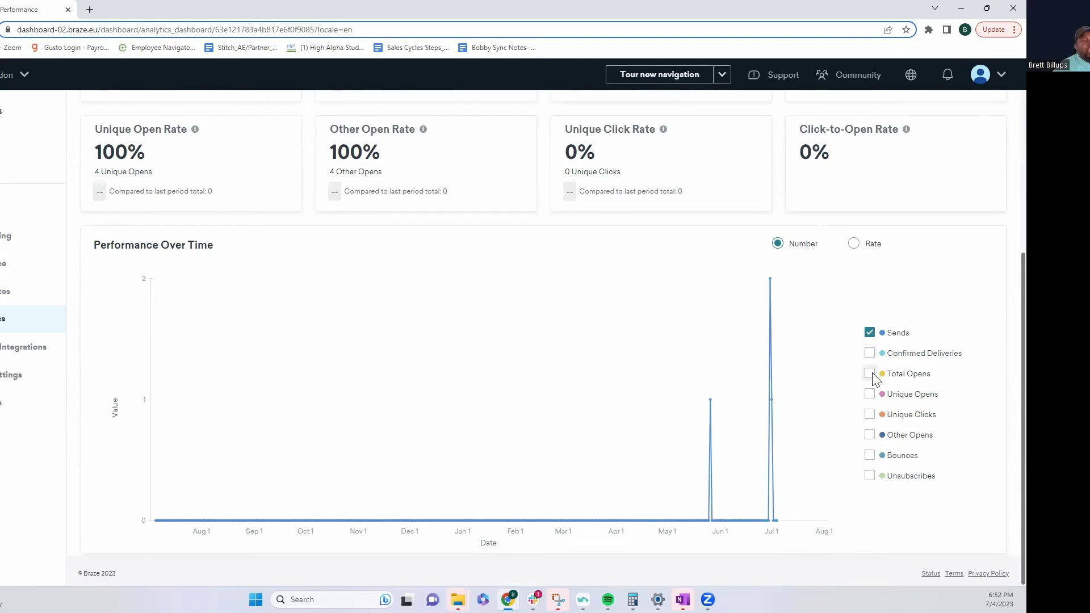
pyautogui.click(871, 374)
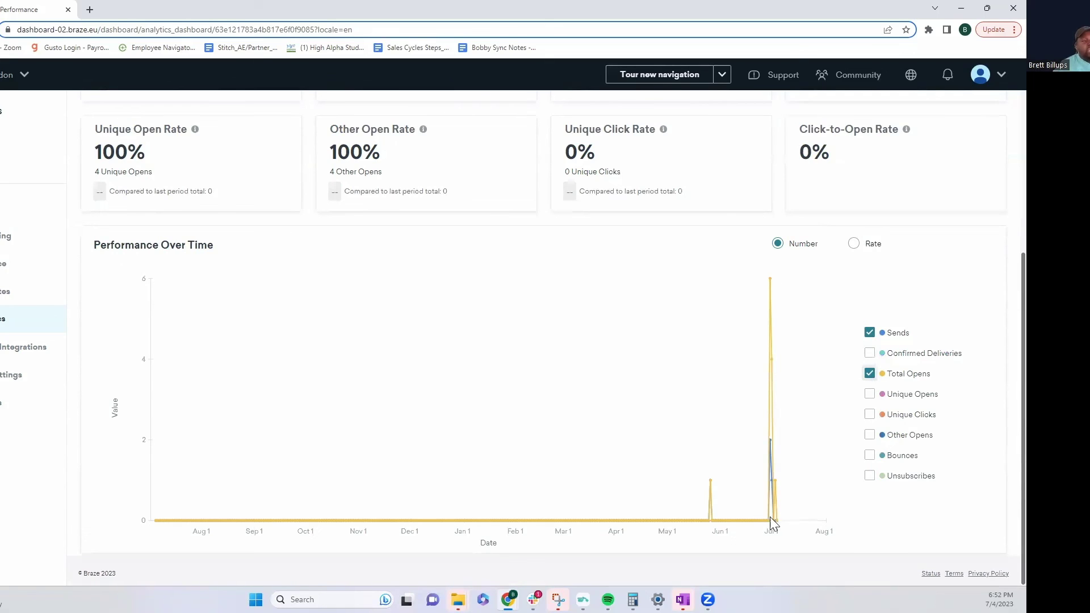
pyautogui.moveTo(777, 517)
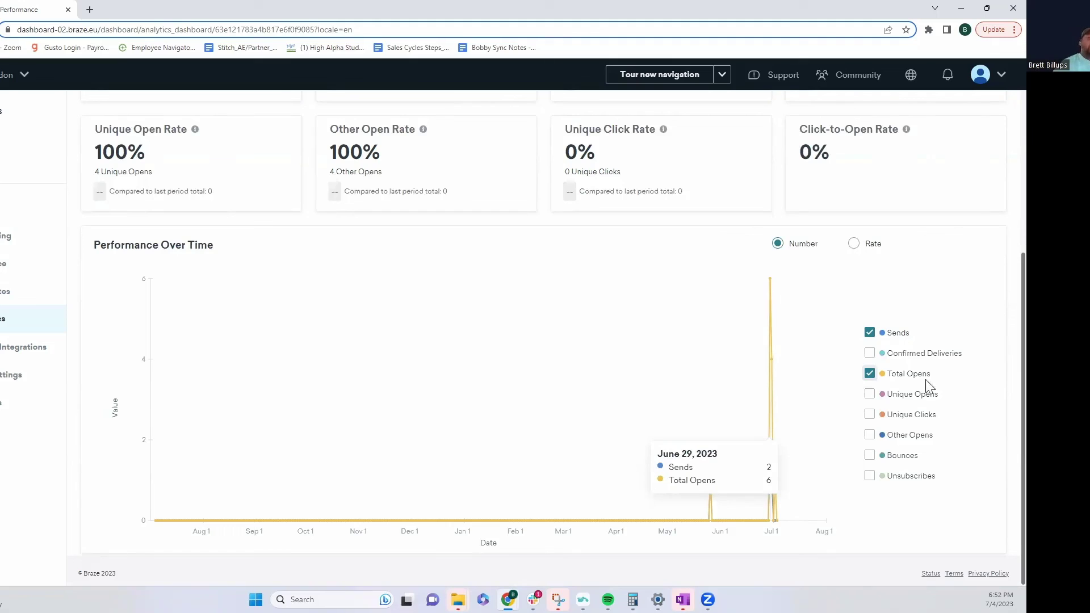
pyautogui.click(869, 373)
pyautogui.click(875, 394)
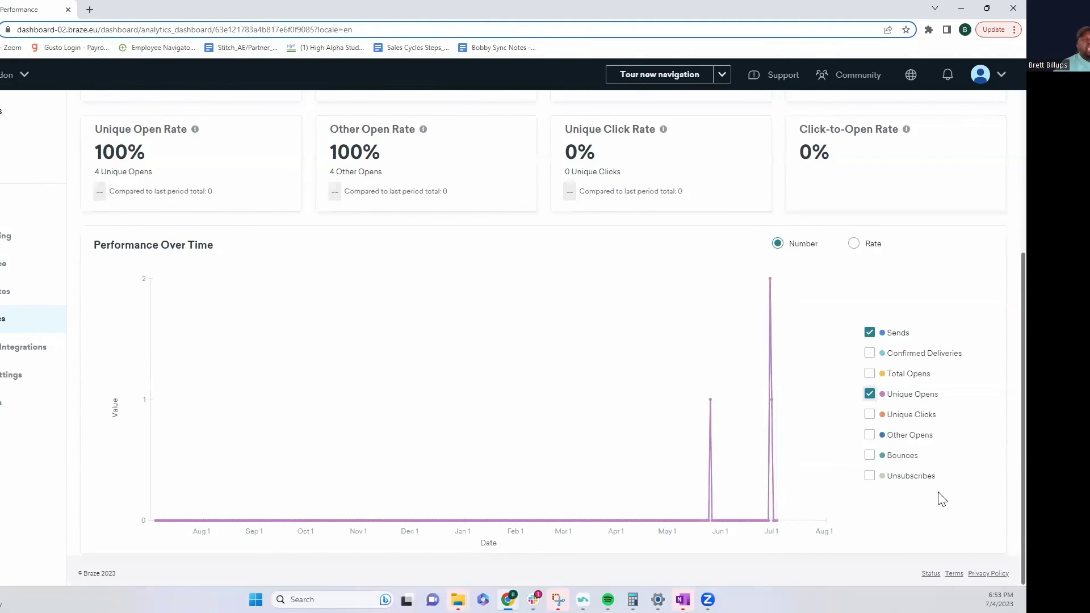
# Scroll around the dashboard to review the Sends and Unique Opens chart
pyautogui.scroll(2, 992, 505)
pyautogui.scroll(3, 992, 505)
pyautogui.scroll(-5, 991, 504)
pyautogui.scroll(2, 959, 466)
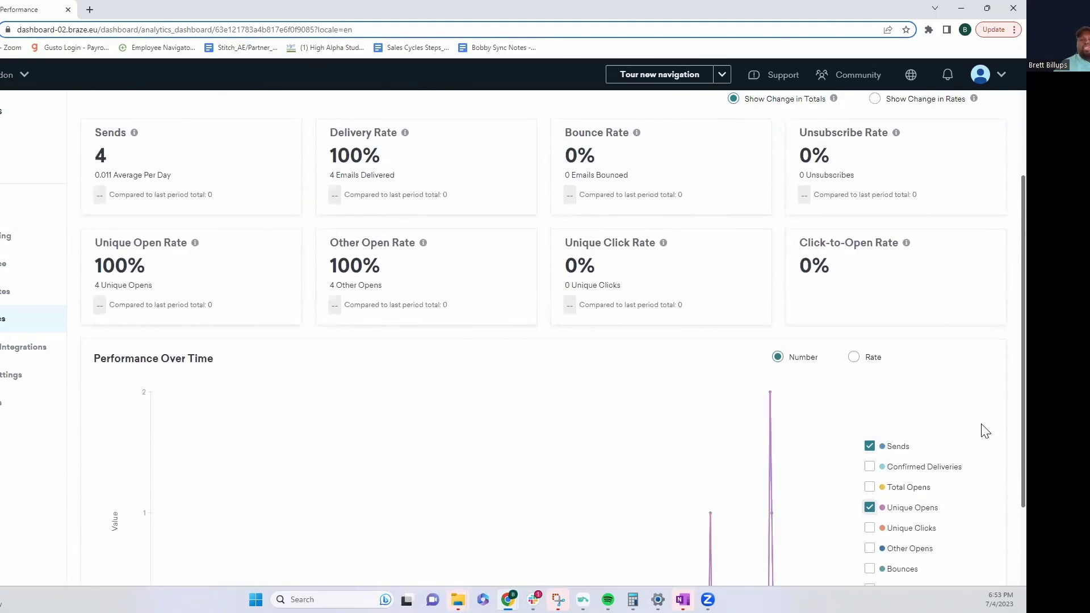
pyautogui.scroll(2, 985, 434)
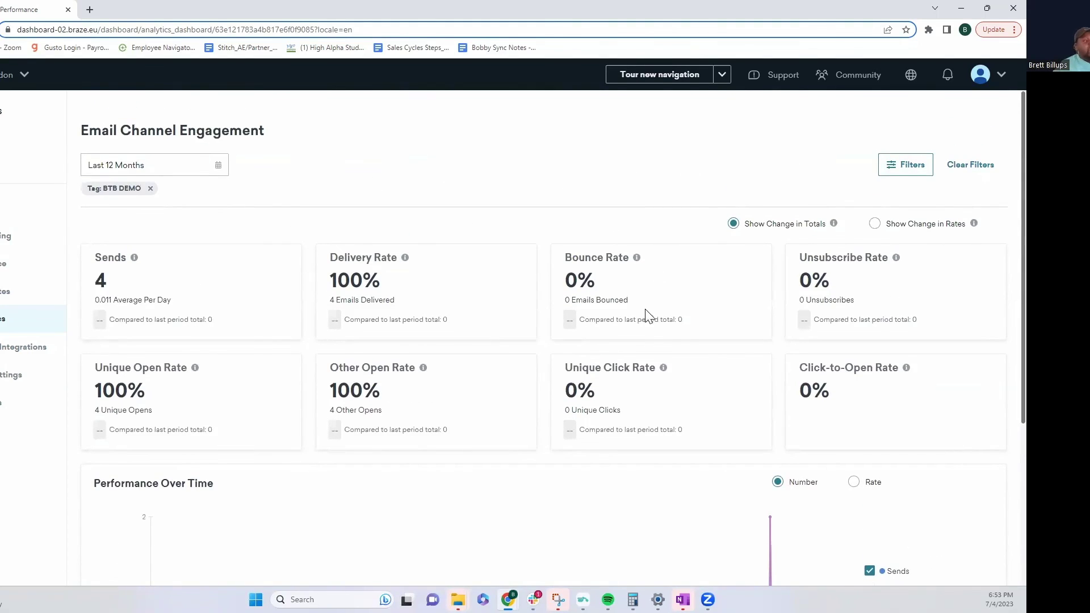
pyautogui.scroll(-2, 677, 341)
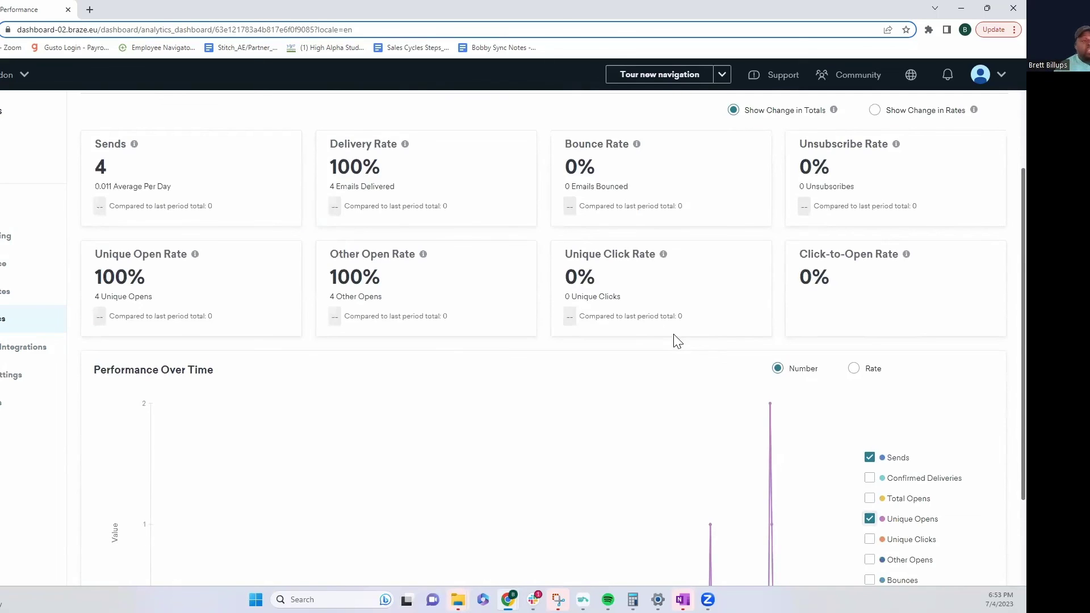
pyautogui.scroll(-2, 714, 362)
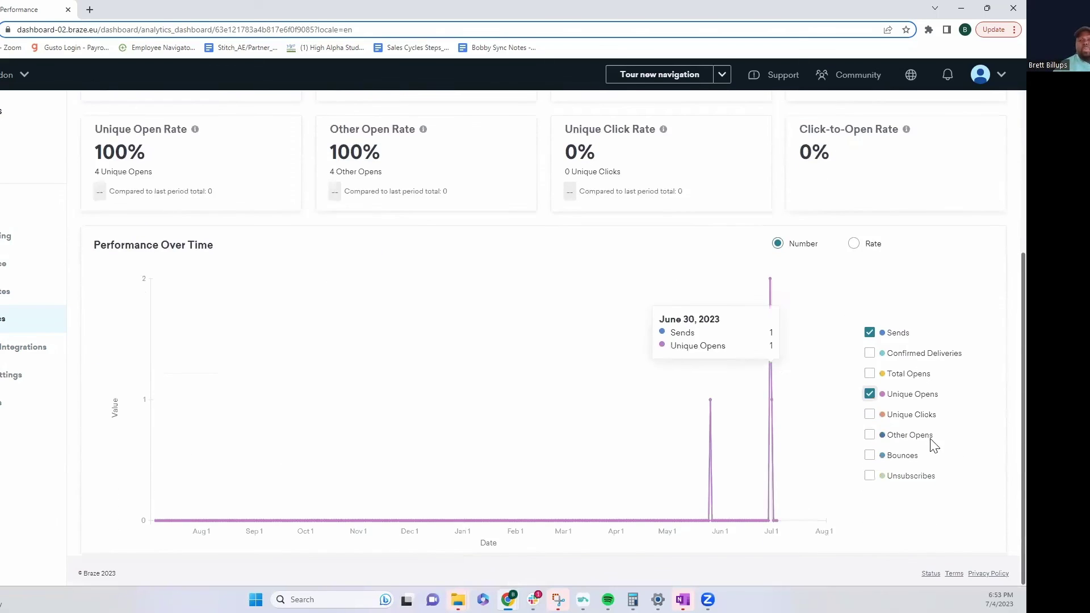
pyautogui.scroll(4, 908, 495)
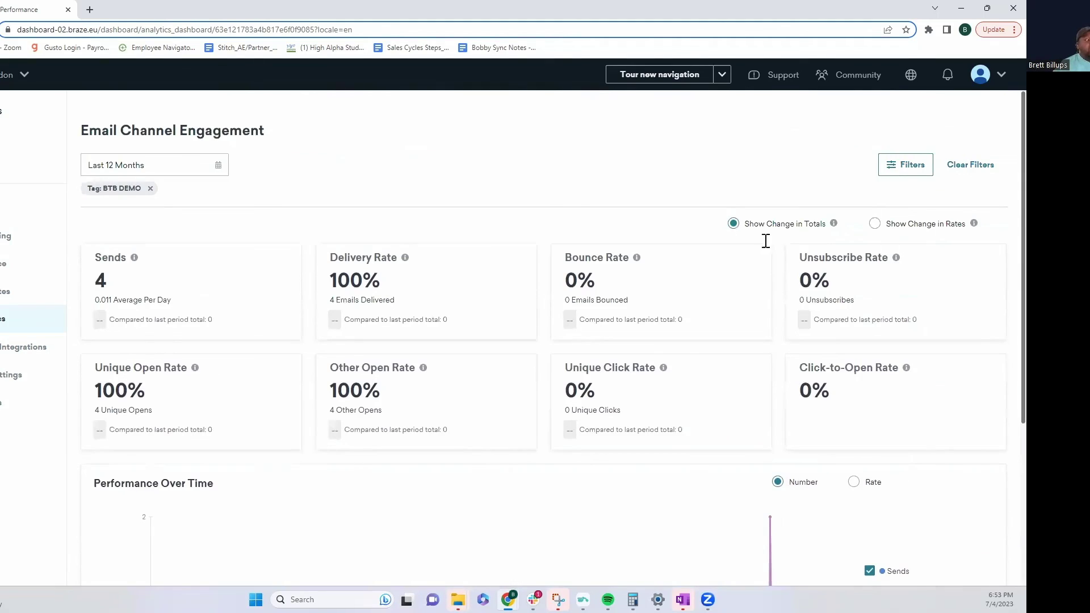
# Switch from the email engagement dashboard to the Overview usage page
pyautogui.click(5, 214)
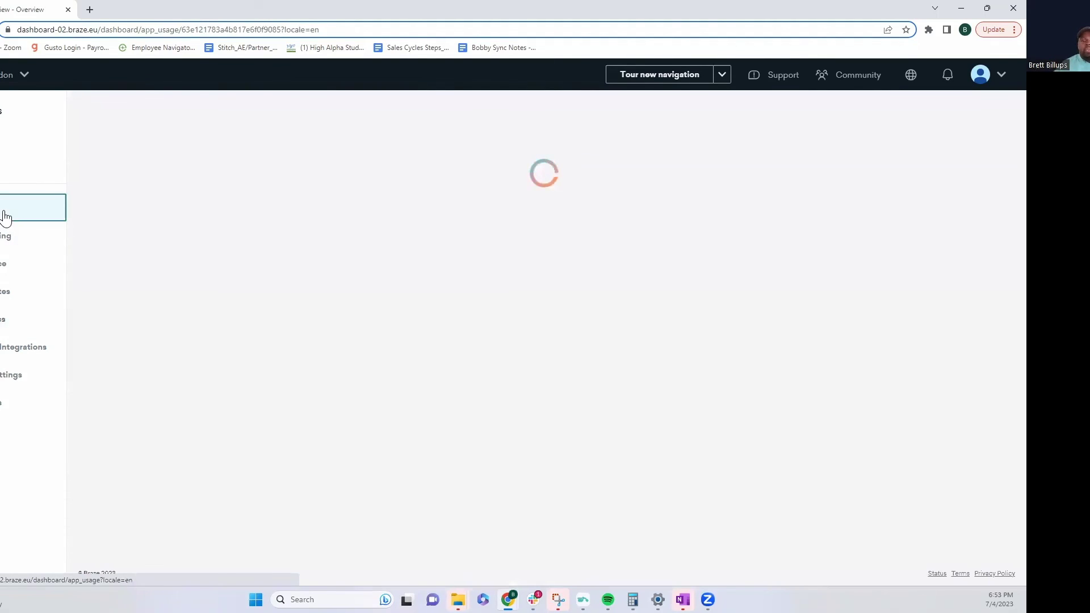